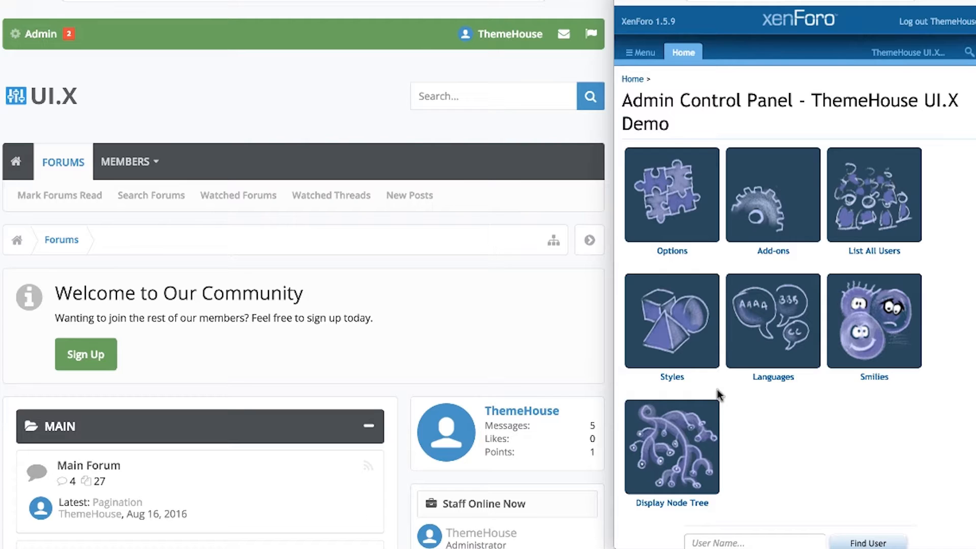
Go from Styles to the XenForo - UI.X style's Style Properties.
left_click(682, 342)
left_click(678, 294)
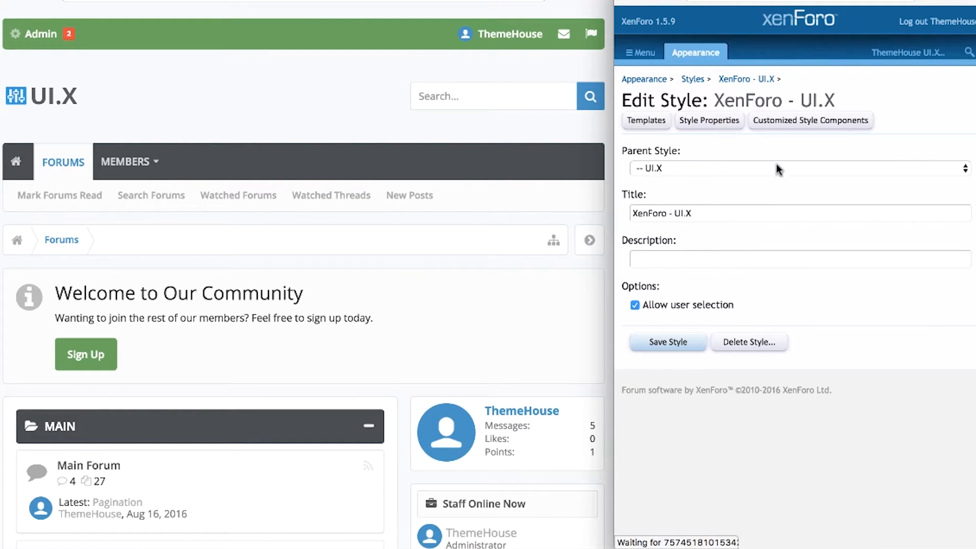
left_click(732, 122)
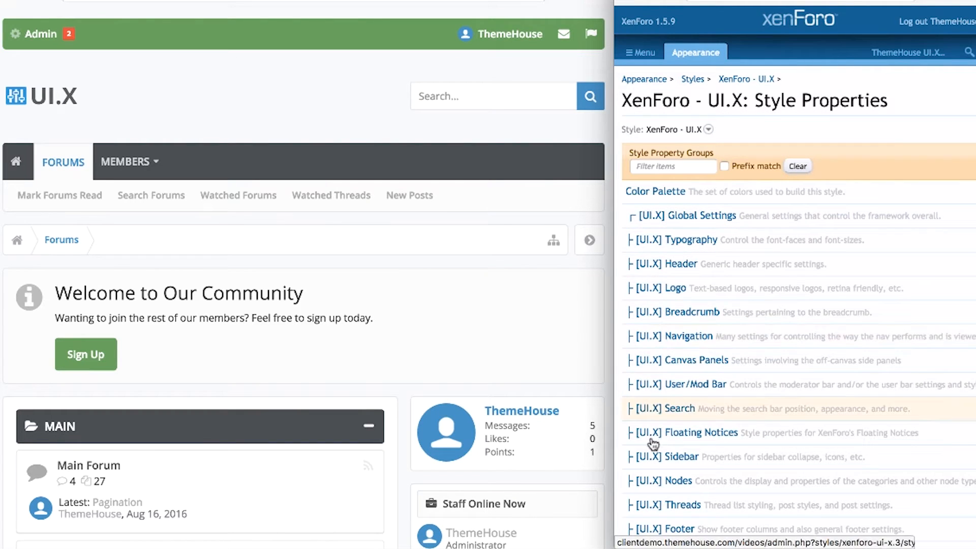
Open [UI.X] Global Settings and review the Extra CSS Template and Javascript Path settings.
left_click(644, 222)
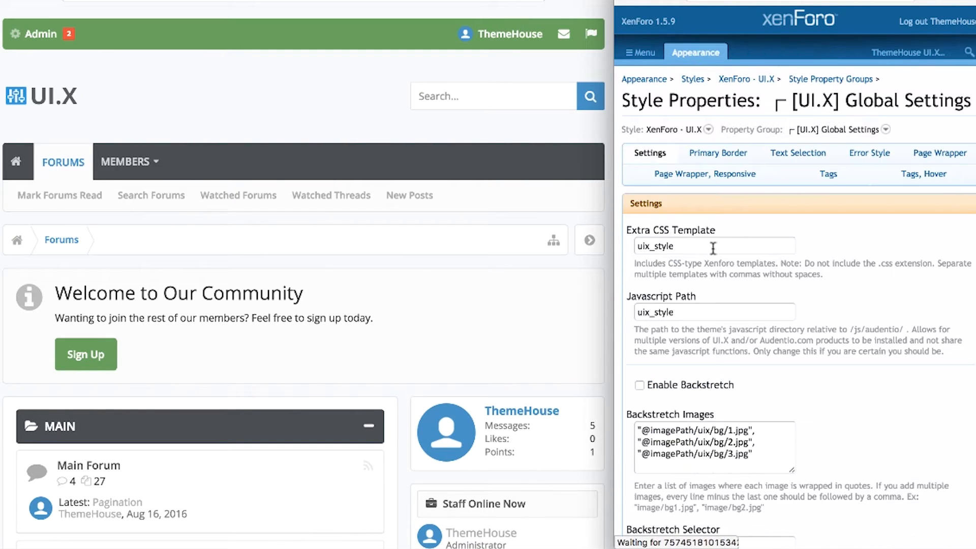
left_click(717, 246)
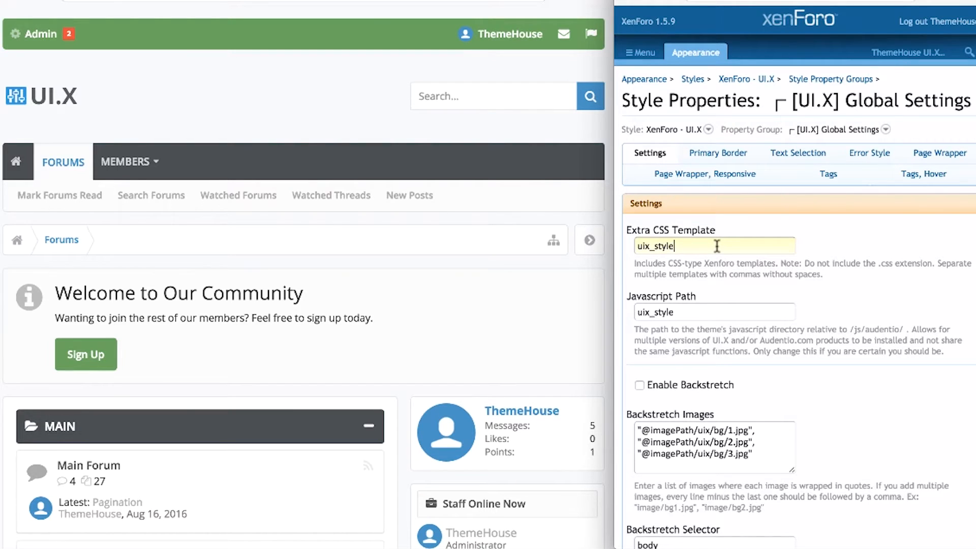
left_click(716, 311)
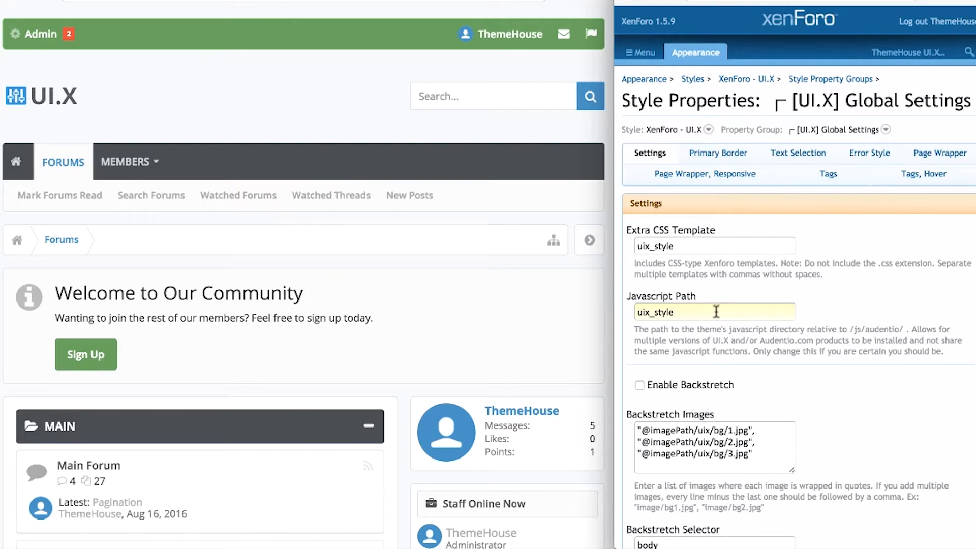
Enable Backstretch, save the global settings, and reload the forum to preview it.
left_click(725, 385)
scroll(816, 389, "down", 15)
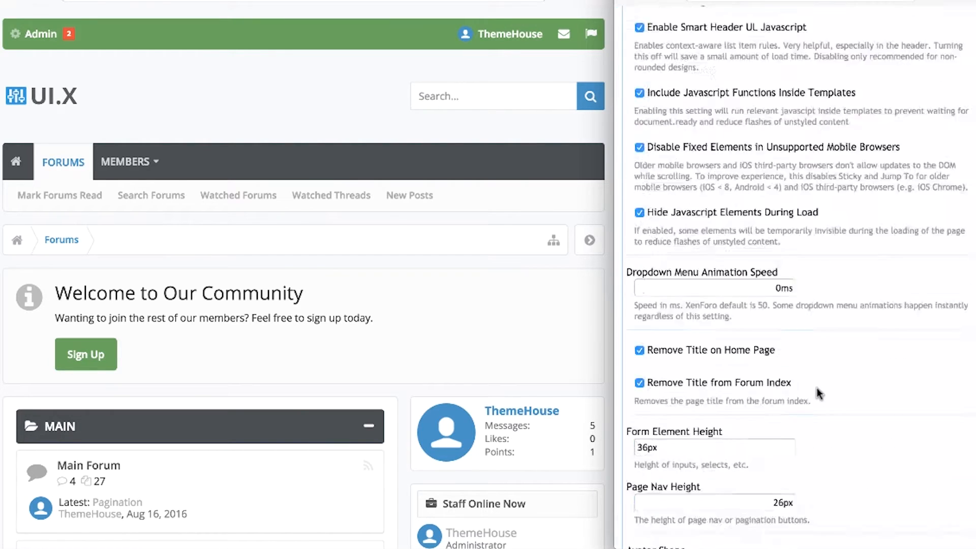
left_click(368, 30)
key("super+r")
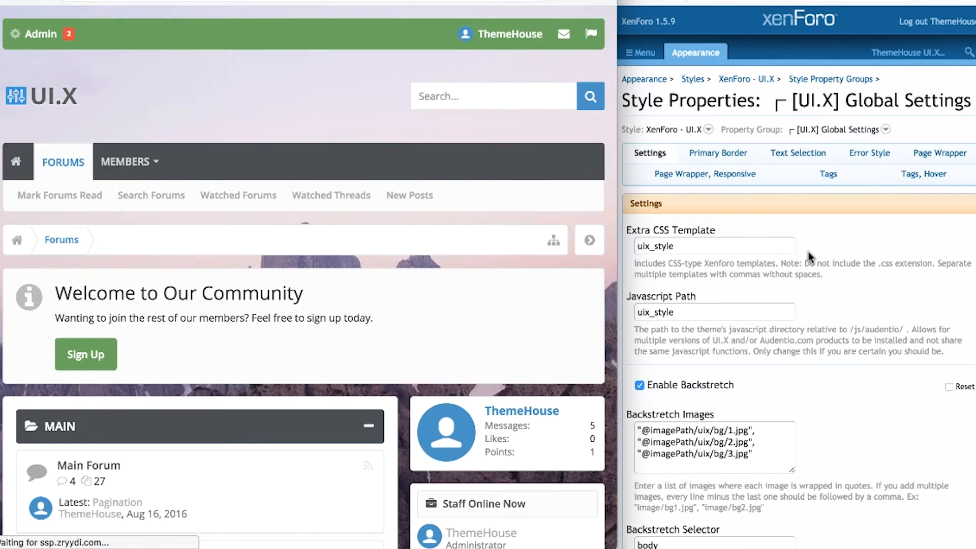
Review the Backstretch Selector, 4000 ms duration and 500 ms fade settings.
left_click(828, 251)
scroll(828, 251, "down", 3)
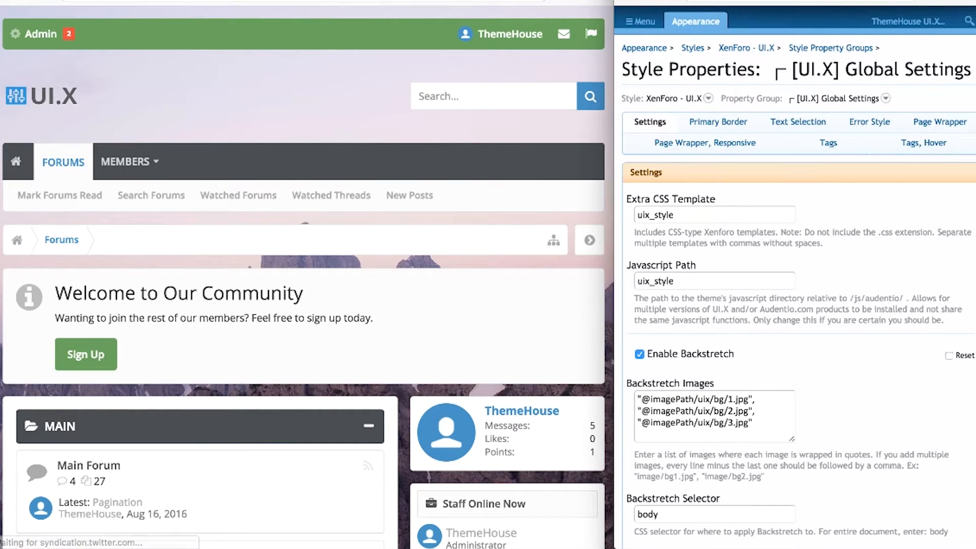
scroll(732, 356, "down", 1)
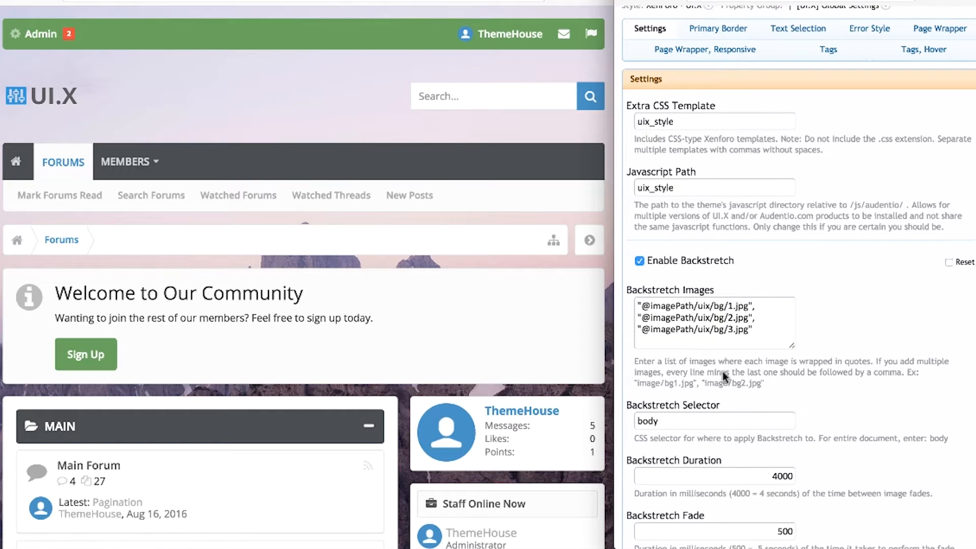
left_click(700, 417)
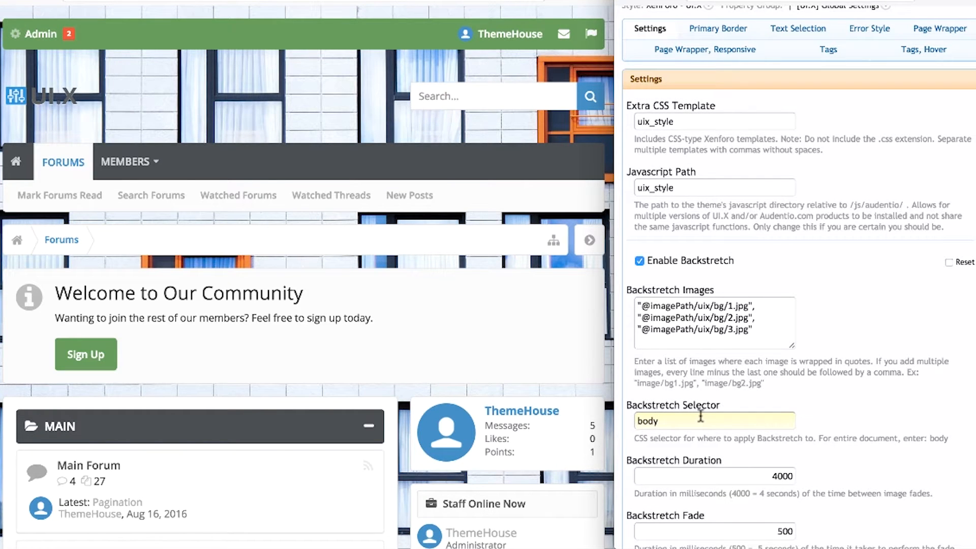
left_click(743, 474)
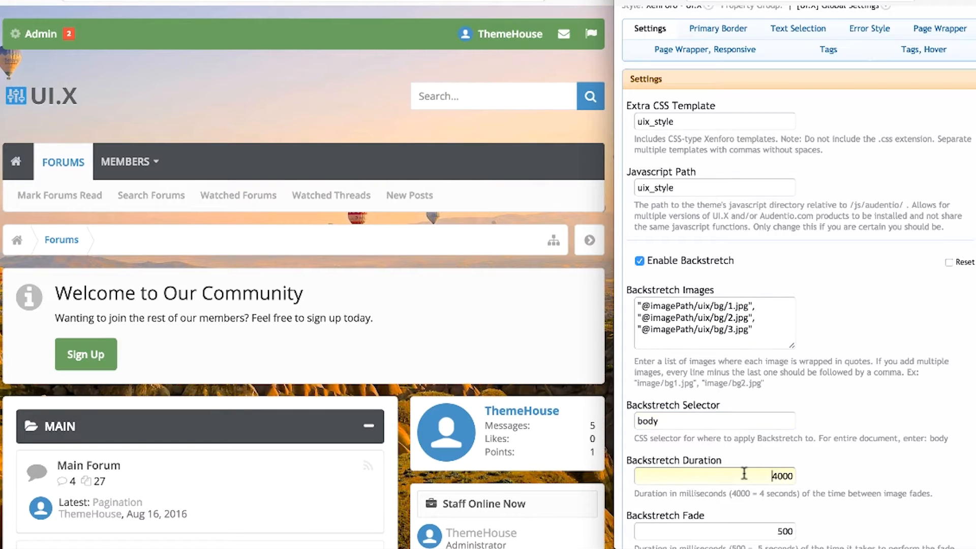
left_click(771, 528)
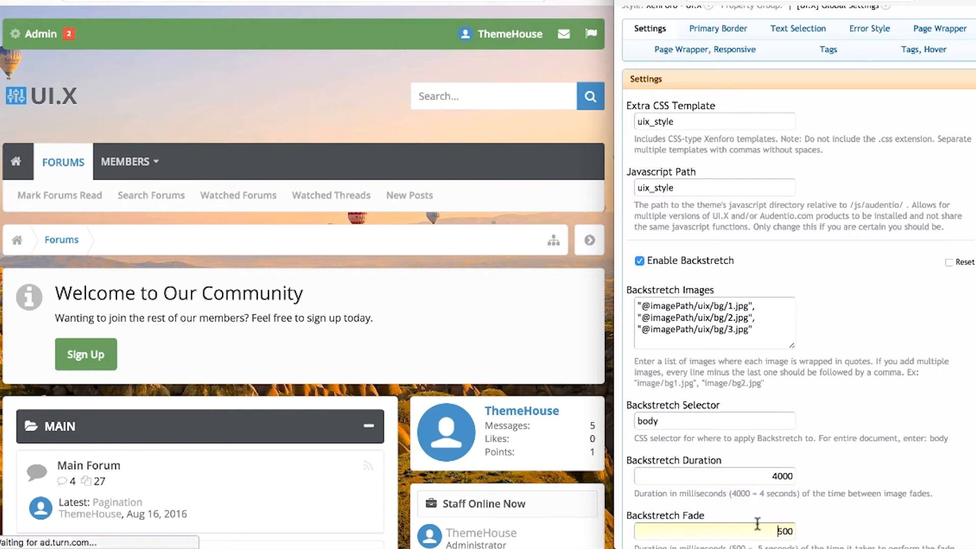
left_click(882, 509)
scroll(882, 510, "down", 5)
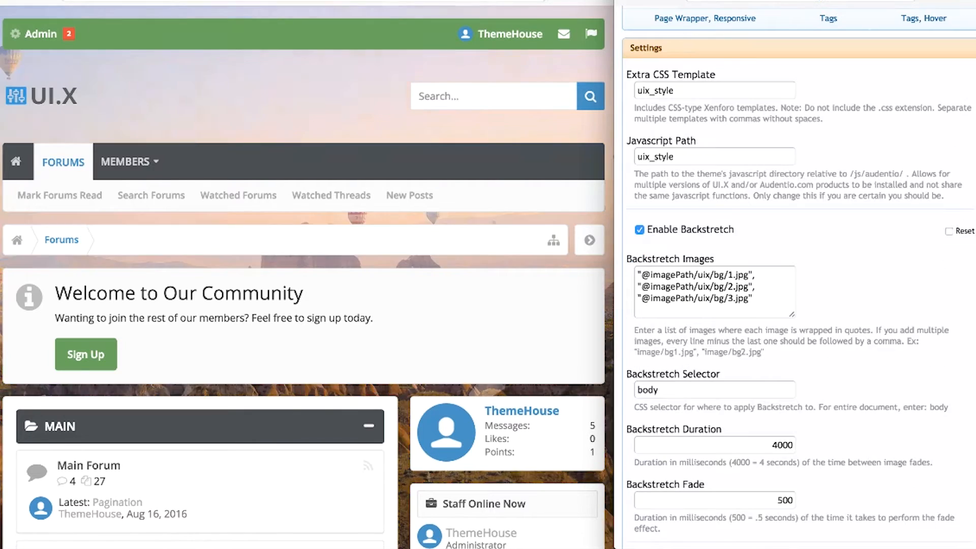
scroll(801, 278, "down", 5)
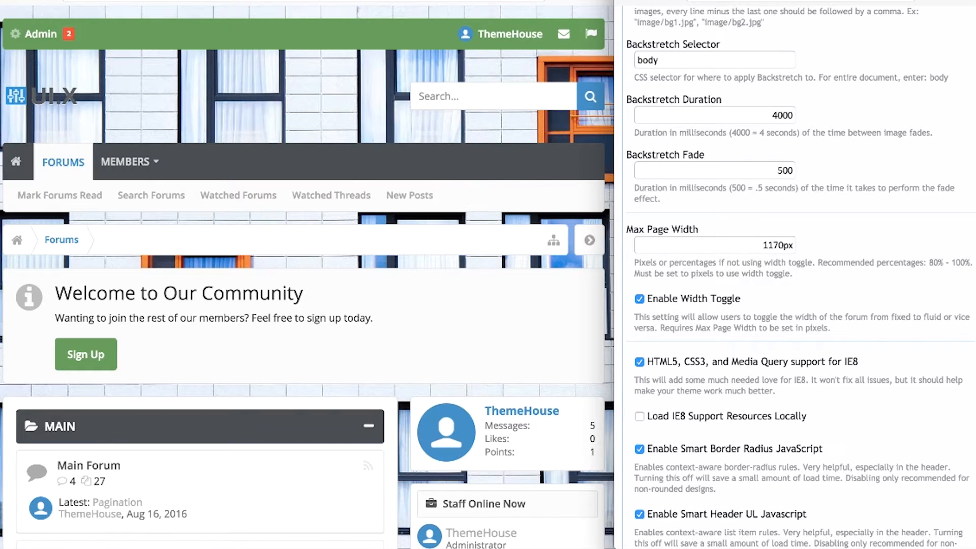
Note the 1170px Max Page Width and expand the forum preview across the screen.
left_click(747, 240)
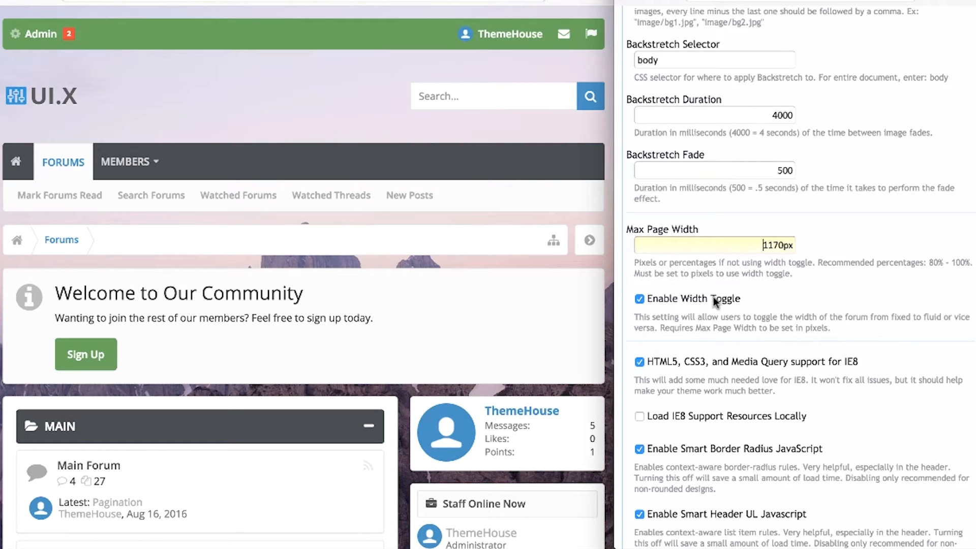
left_click(573, 305)
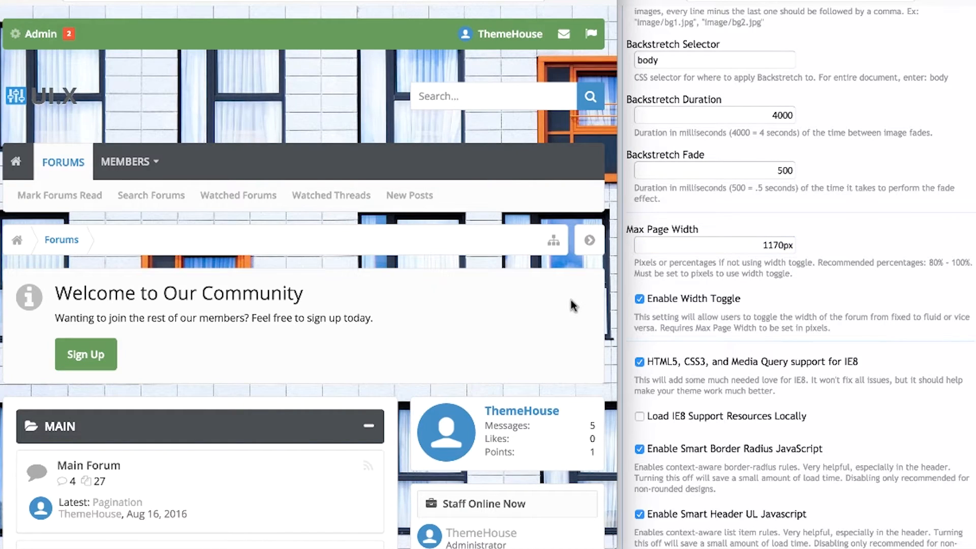
scroll(573, 305, "down", 20)
scroll(573, 303, "up", 6)
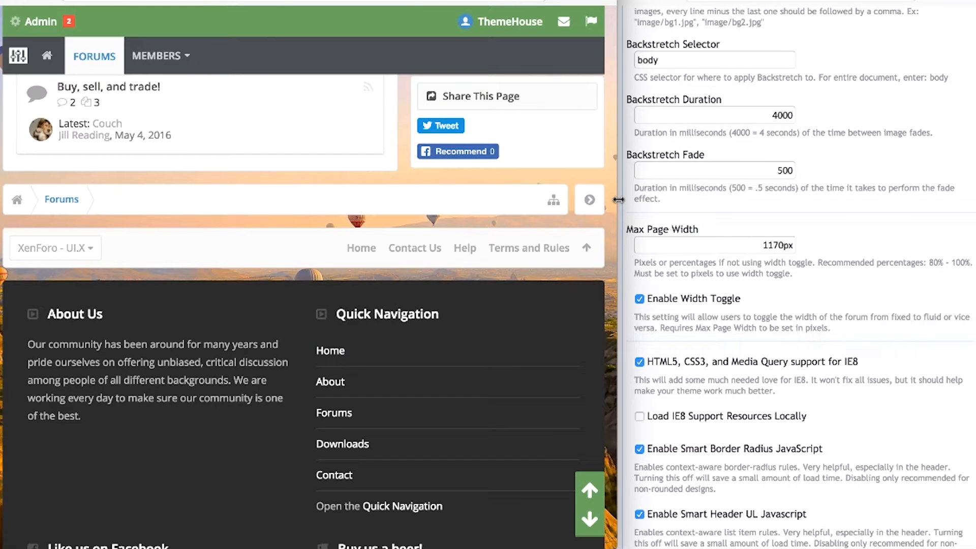
left_click_drag(618, 199, 965, 158)
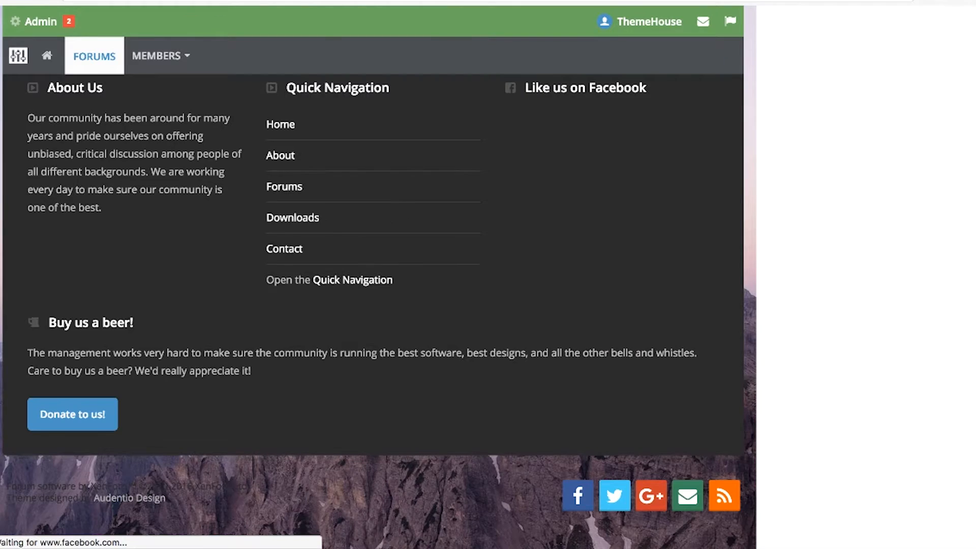
Toggle the forum between fixed and full width three times, then narrow the preview.
scroll(59, 221, "up", 1)
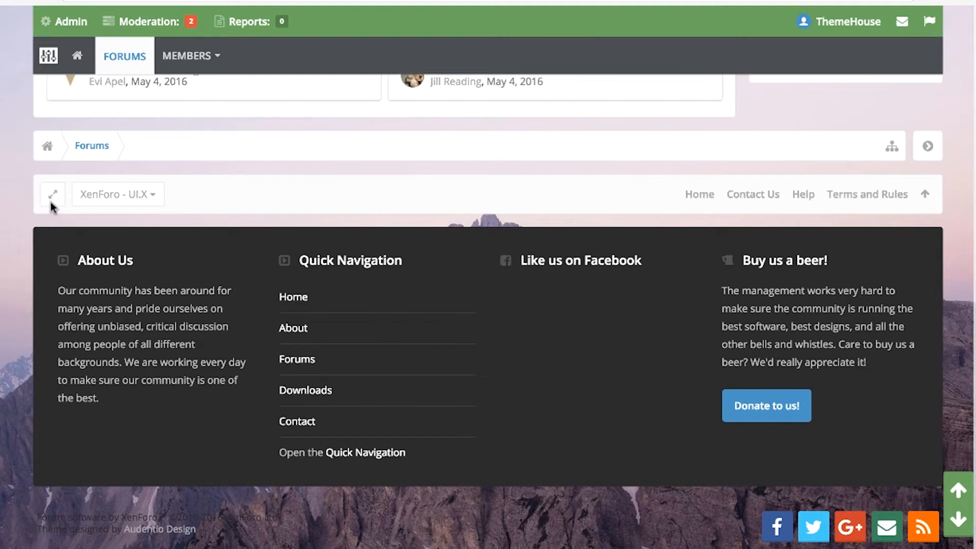
scroll(51, 206, "up", 2)
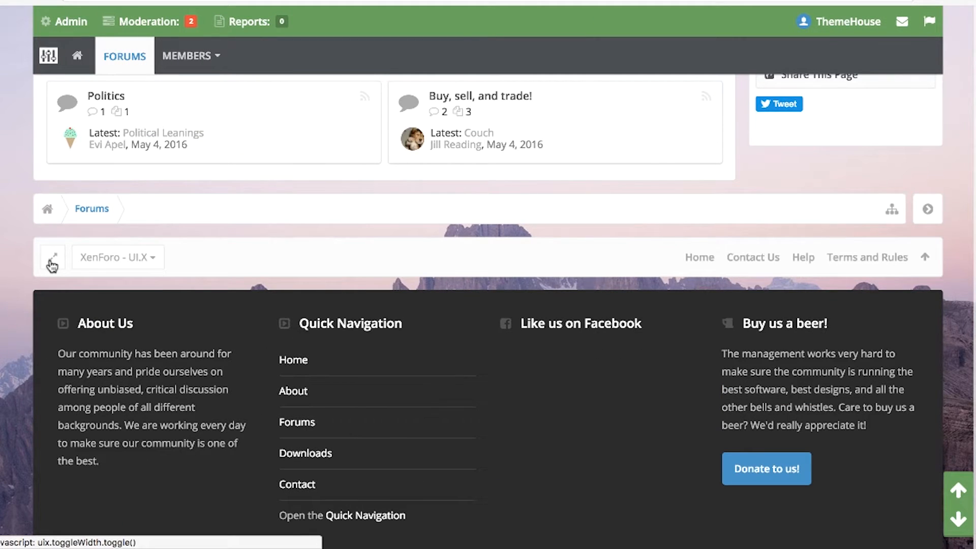
left_click(52, 264)
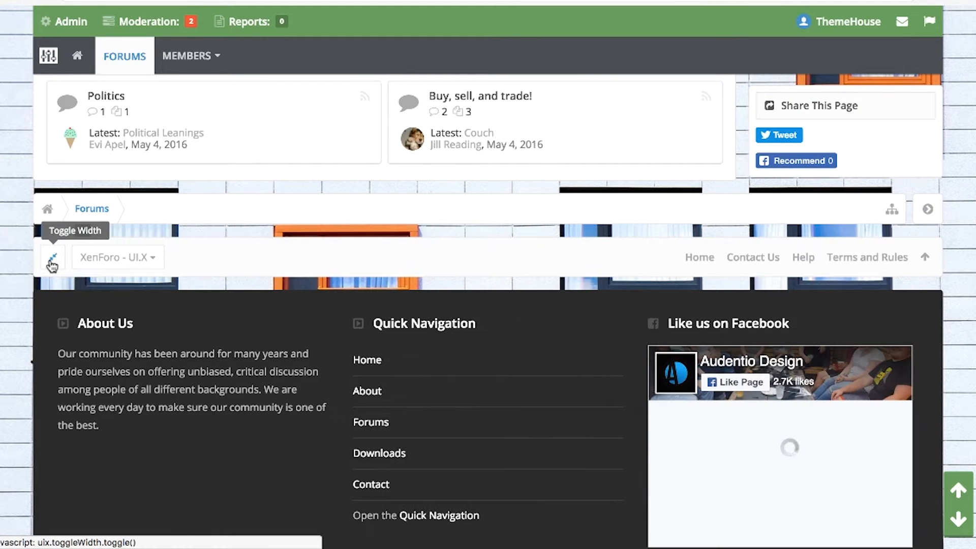
left_click(51, 264)
left_click(24, 262)
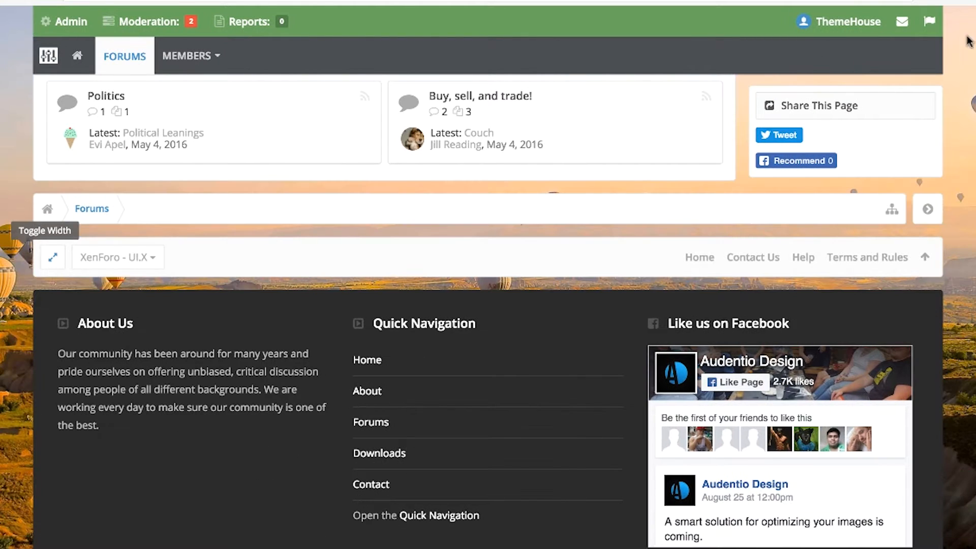
left_click_drag(974, 63, 615, 62)
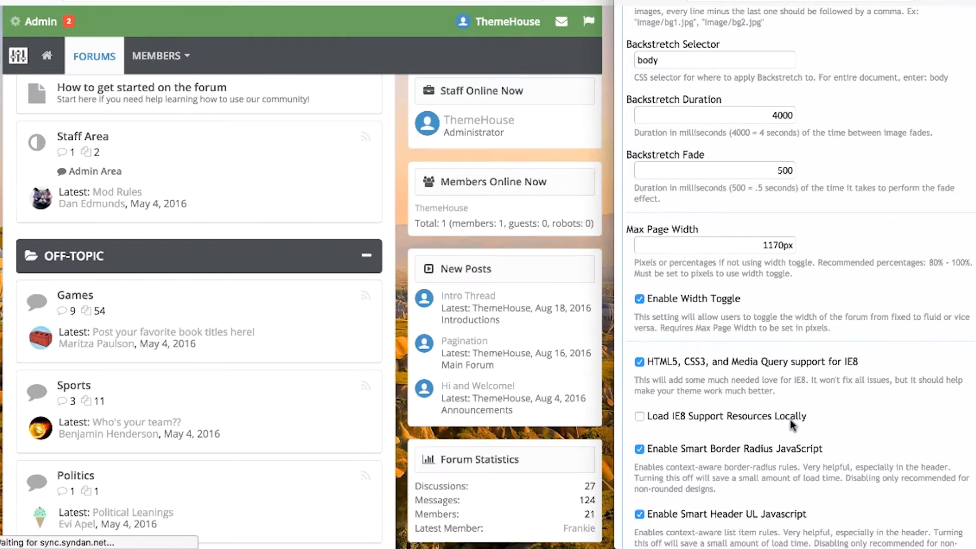
Uncheck Remove Title from Forum Index and save so 'ThemeHouse UI.X Demo' appears.
left_click(789, 420)
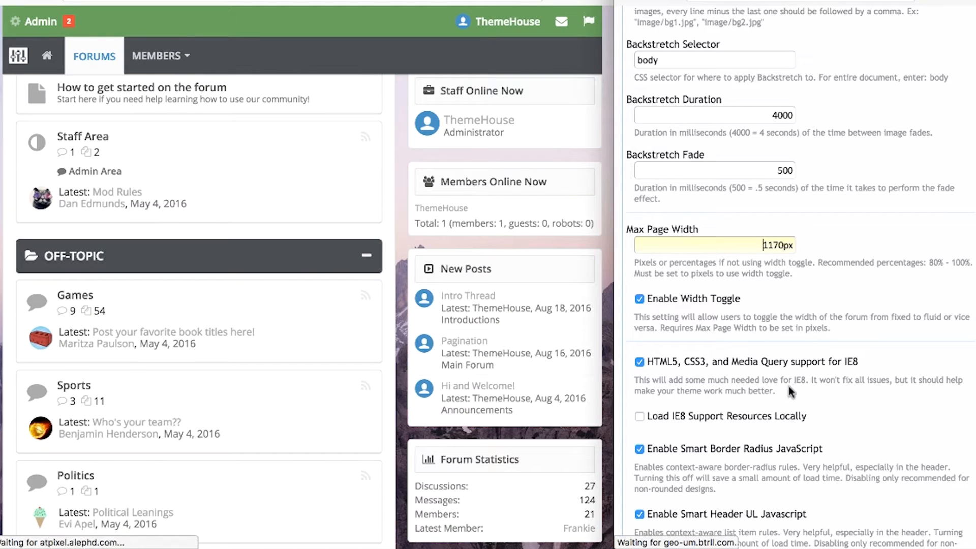
left_click(858, 405)
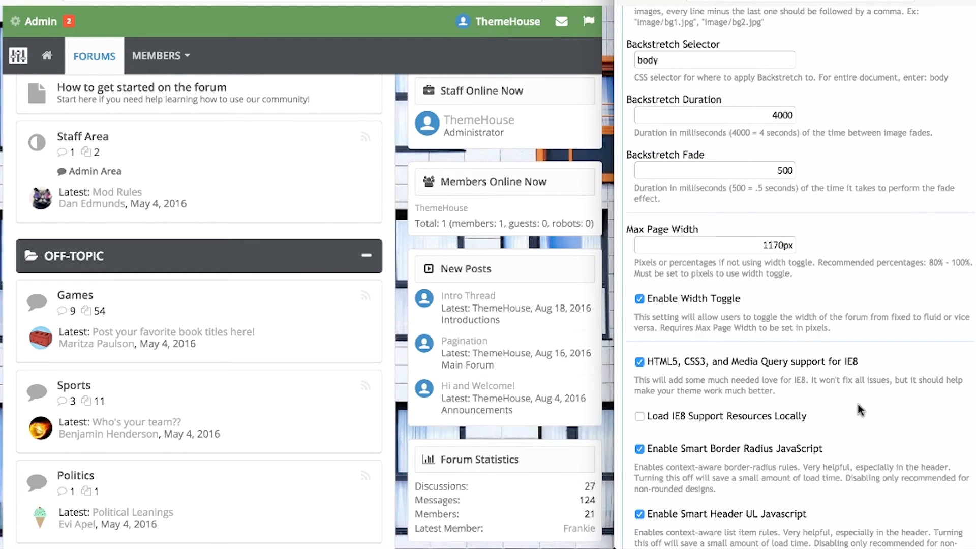
scroll(858, 410, "down", 5)
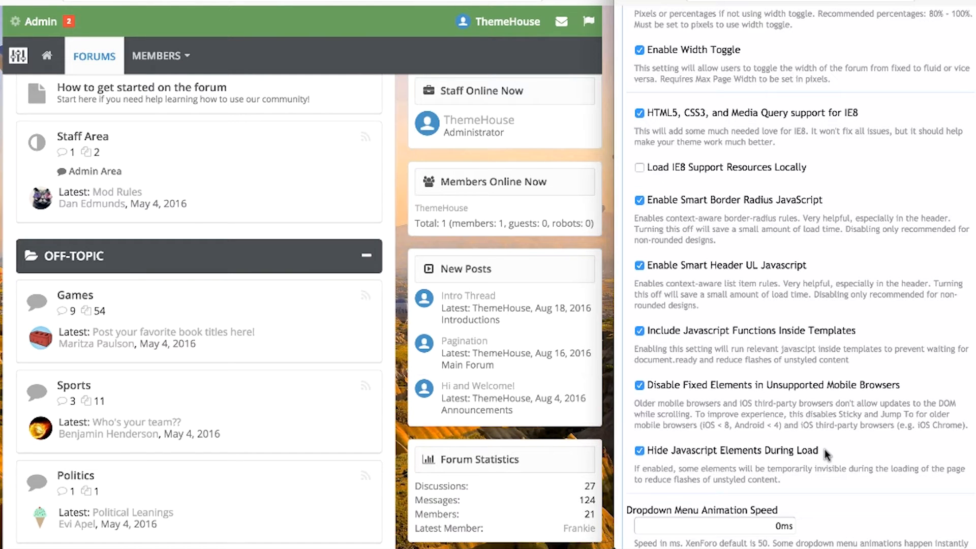
scroll(824, 449, "down", 4)
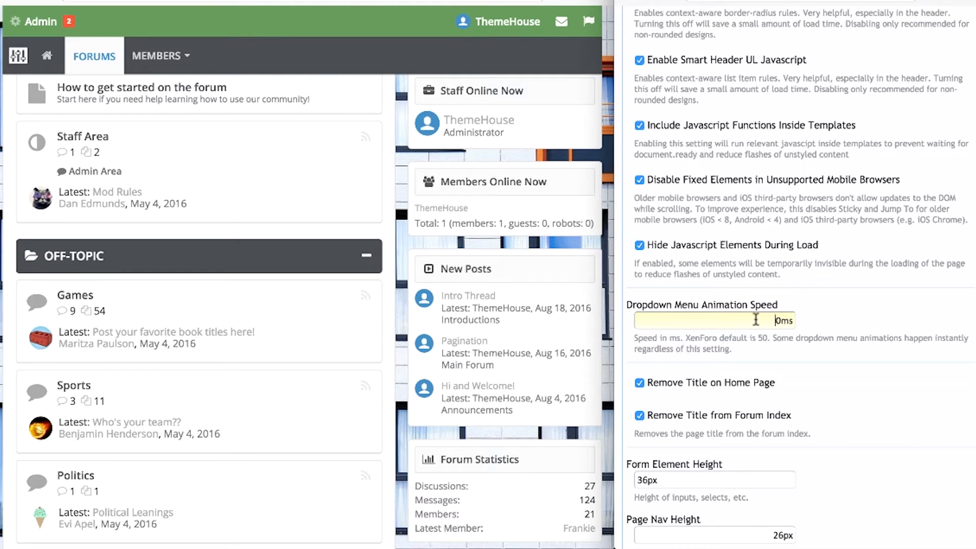
left_click(711, 418)
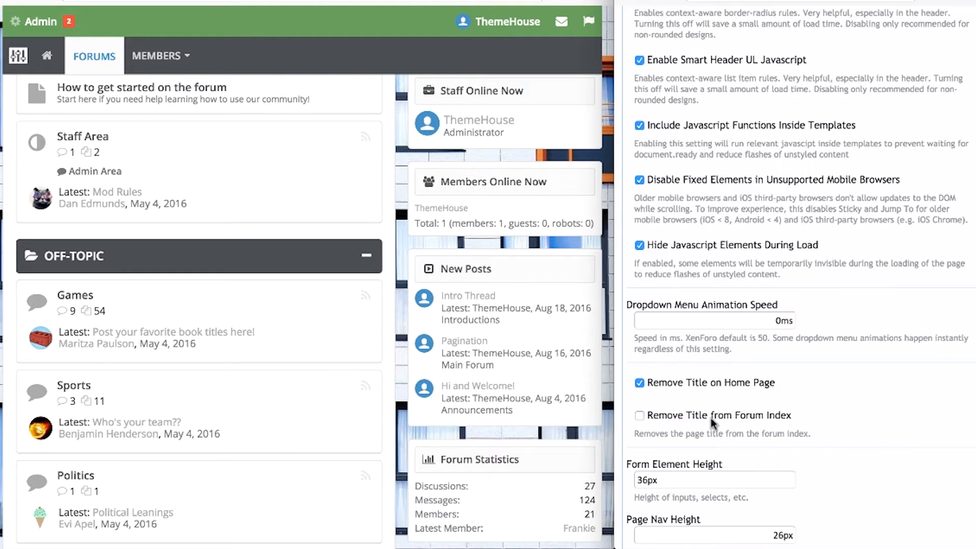
scroll(835, 399, "down", 10)
left_click(849, 498)
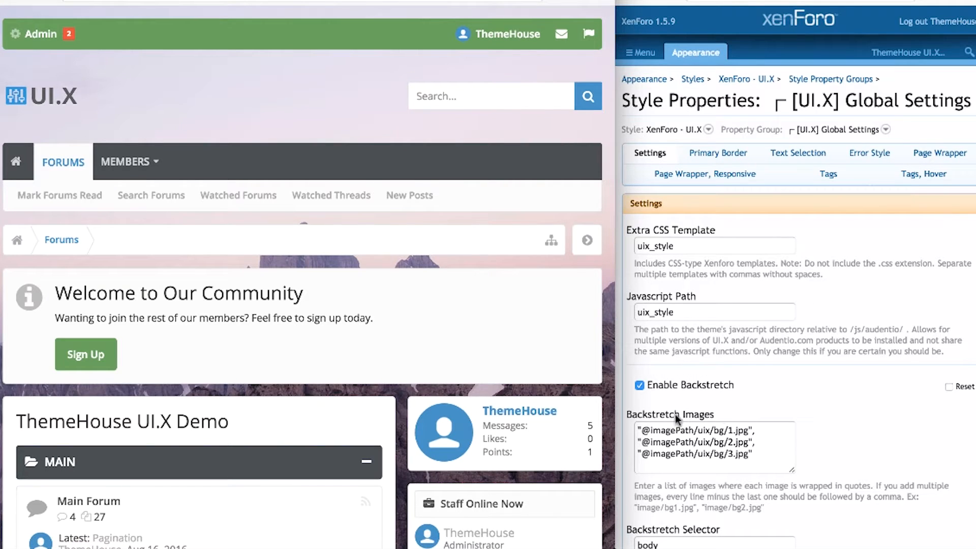
Set Avatar Shape to Square in the UI.X Global Settings.
scroll(798, 305, "down", 8)
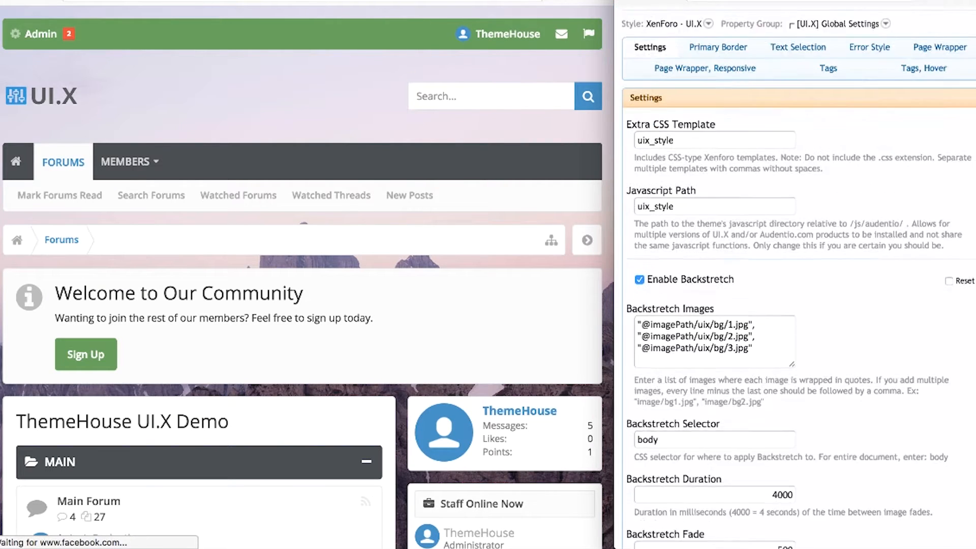
scroll(797, 274, "down", 15)
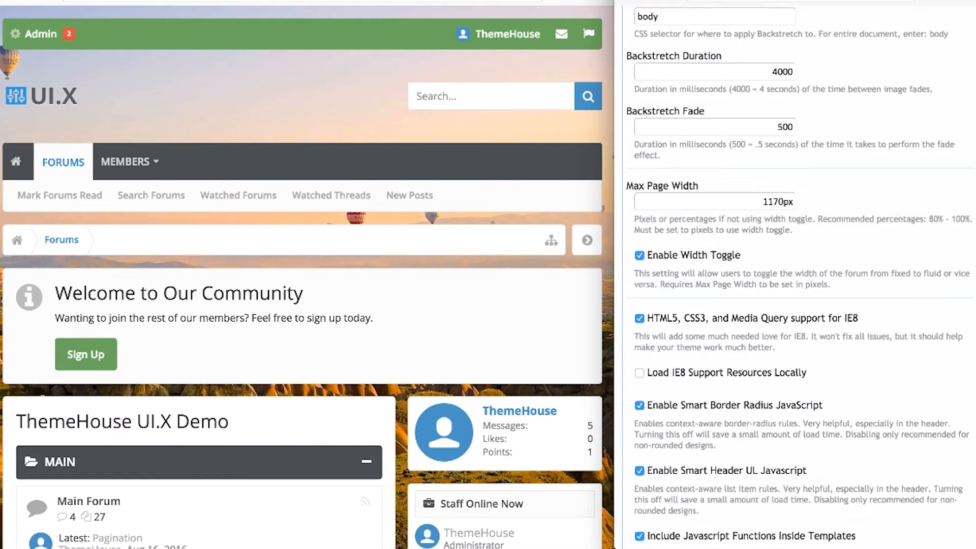
scroll(798, 274, "down", 3)
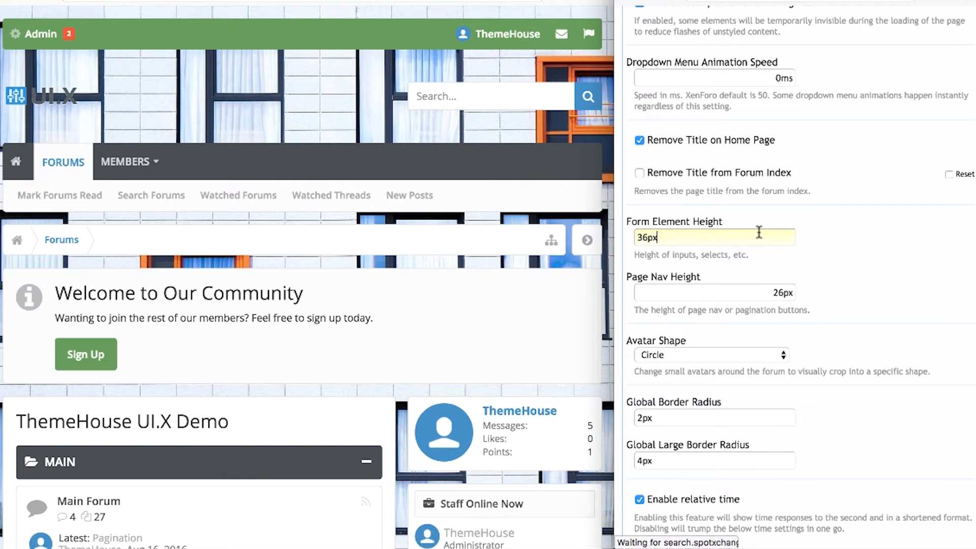
left_click(758, 295)
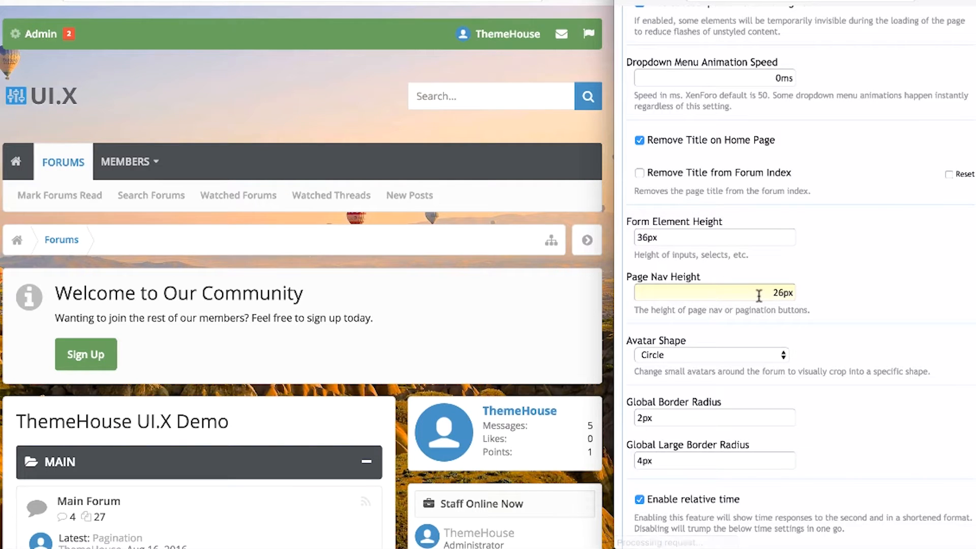
left_click(773, 361)
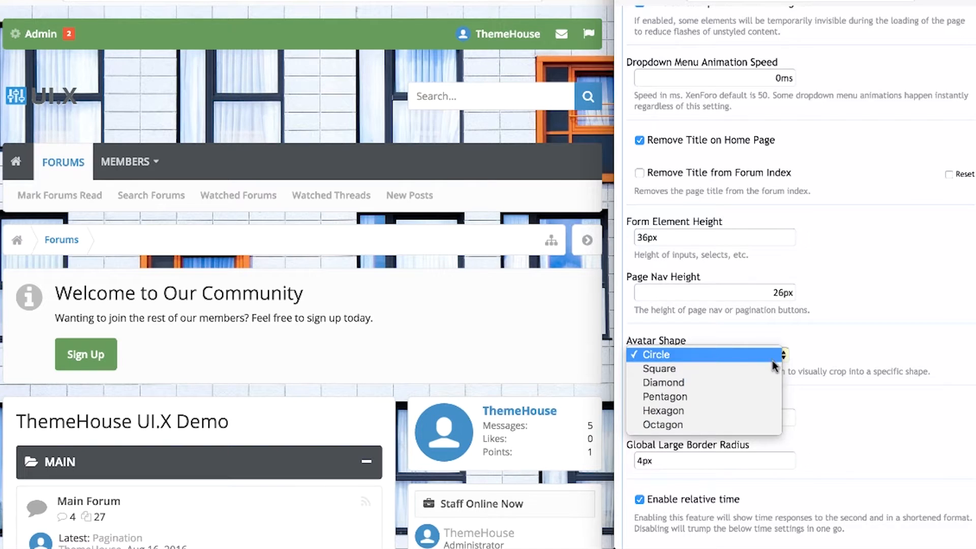
left_click(761, 370)
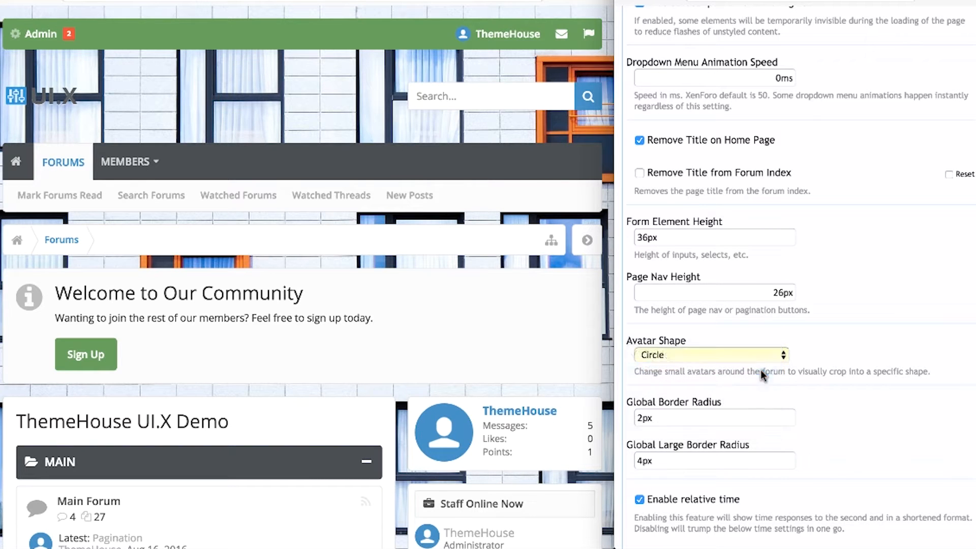
scroll(858, 335, "down", 10)
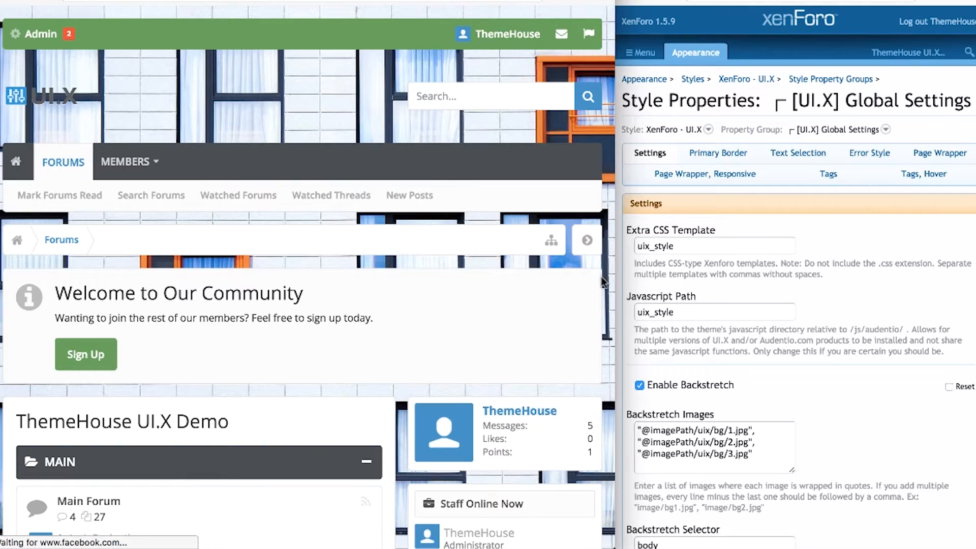
Find UI.X Page Style, leave it on Default, and rearrange the forum preview window.
scroll(830, 361, "down", 9)
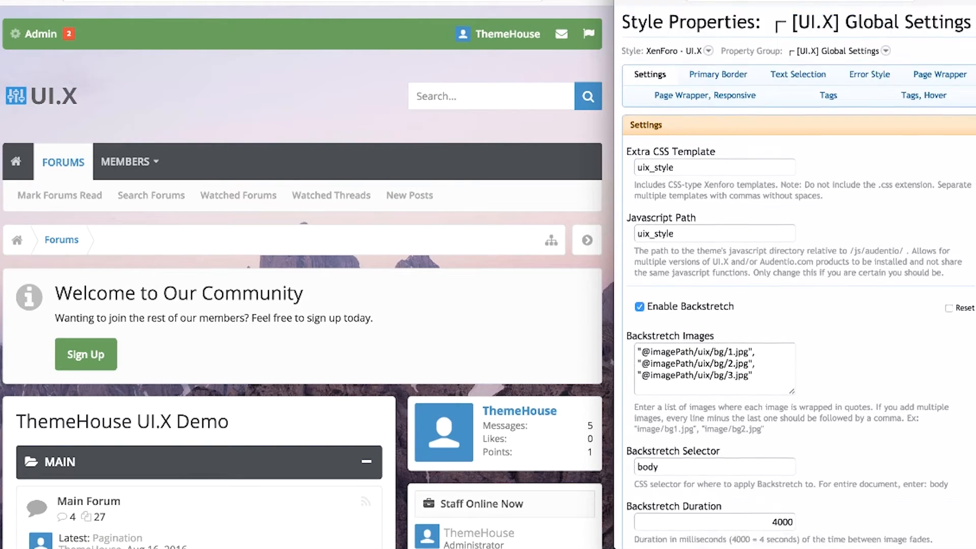
scroll(831, 361, "down", 12)
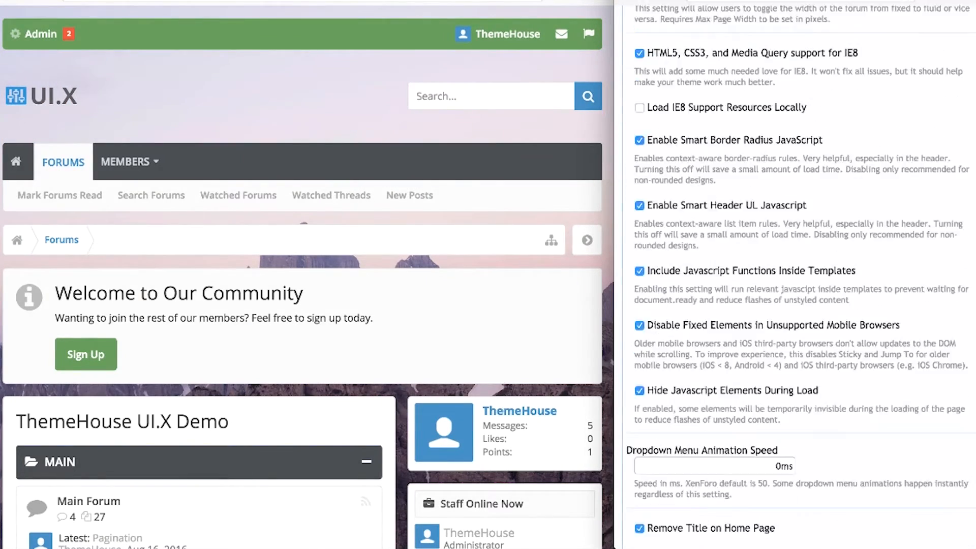
scroll(830, 361, "down", 10)
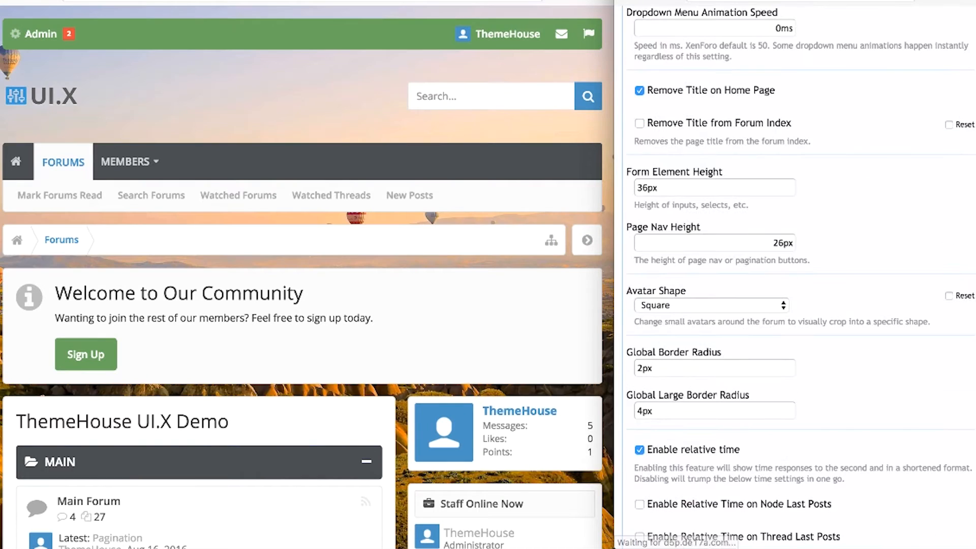
scroll(830, 361, "down", 4)
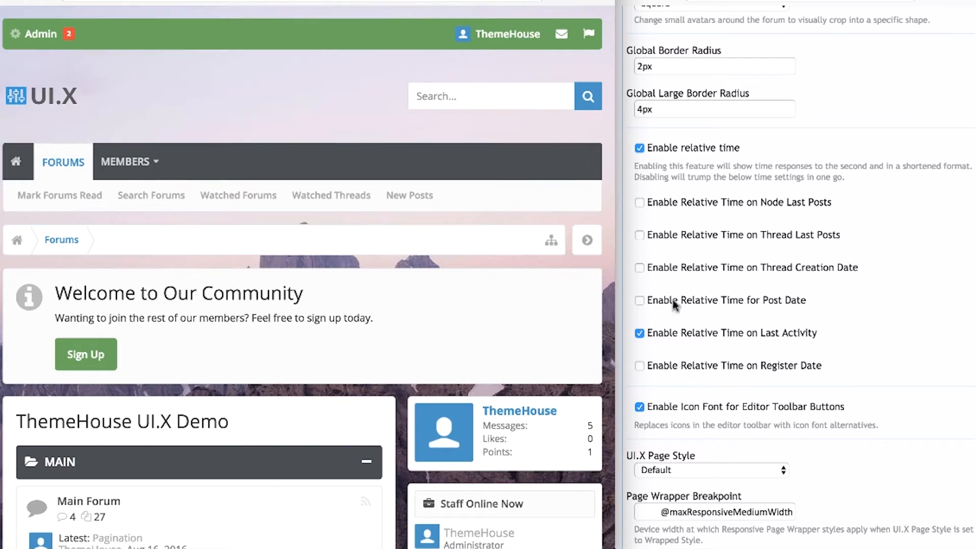
left_click(770, 471)
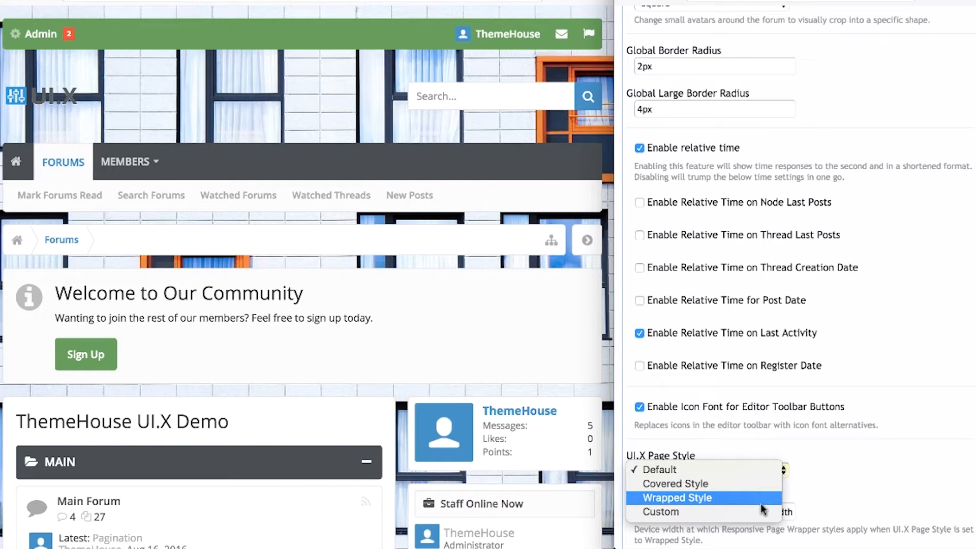
left_click(848, 491)
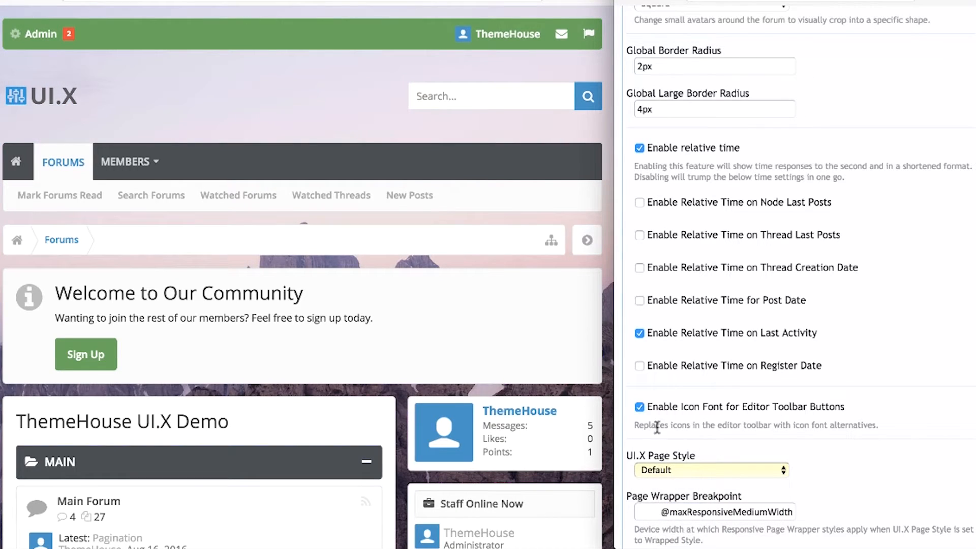
left_click(602, 389)
left_click_drag(617, 386, 615, 326)
left_click(743, 467)
Set UI.X Page Style to Covered Style and save the style properties.
left_click(765, 470)
left_click(763, 476)
left_click(760, 475)
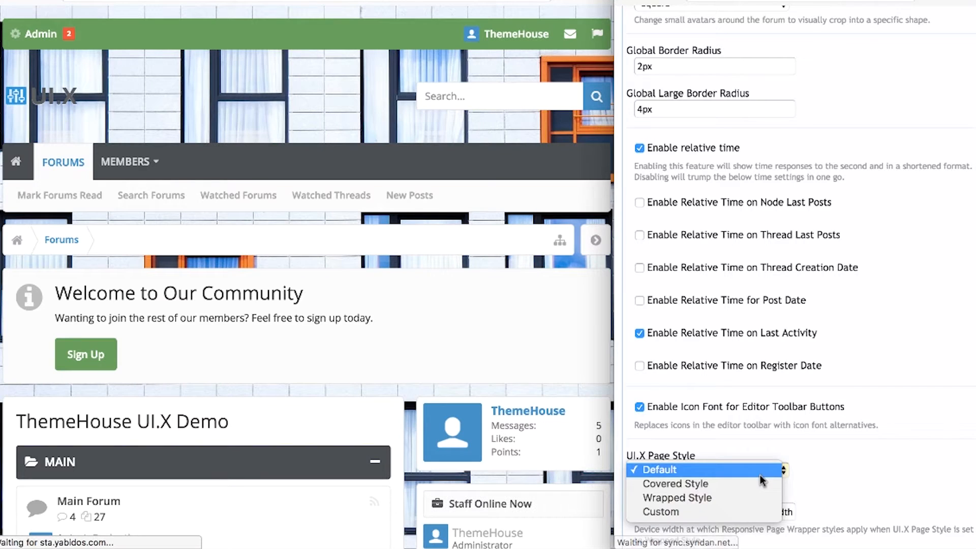
left_click(757, 483)
scroll(872, 505, "down", 10)
left_click(871, 500)
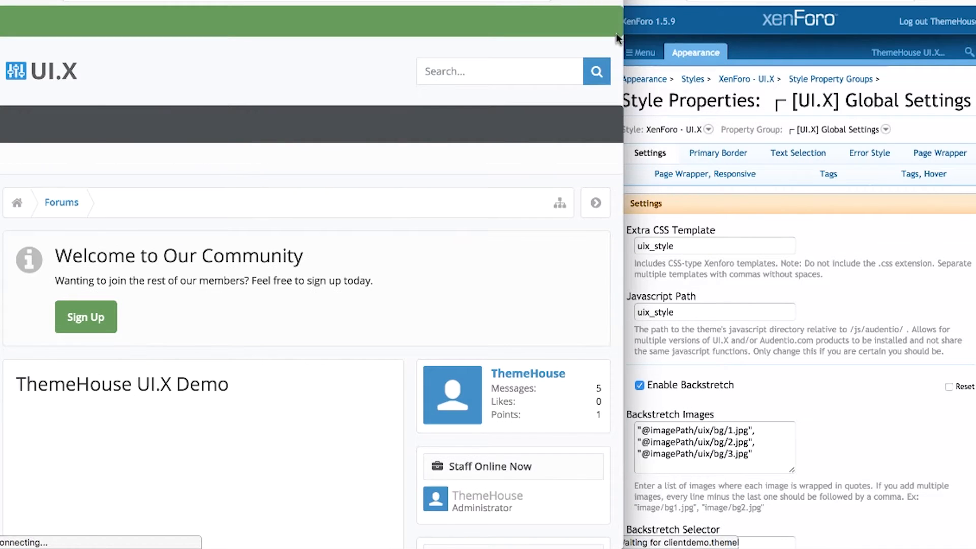
Save UI.X Page Style as Wrapped Style and reload the forum to see the framed layout.
left_click(869, 420)
scroll(794, 277, "down", 8)
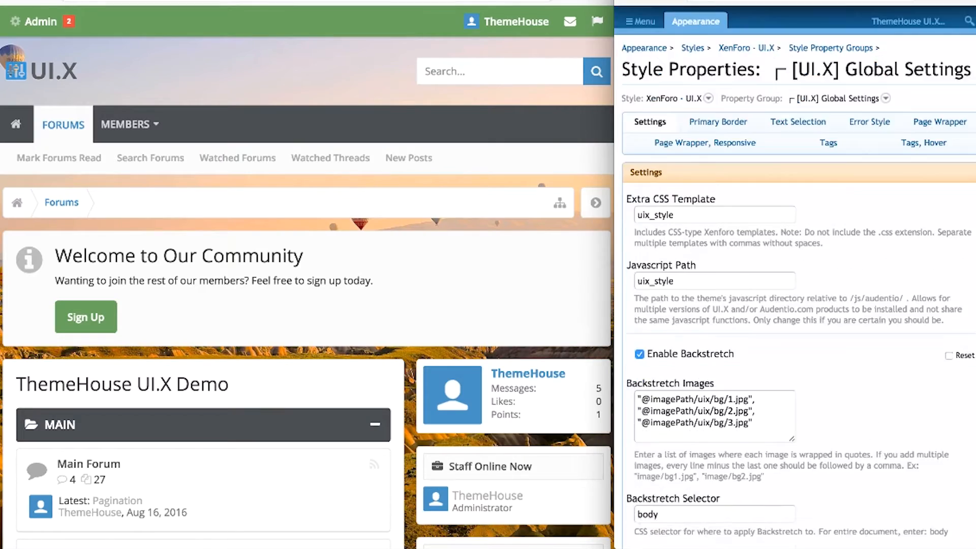
scroll(795, 277, "down", 15)
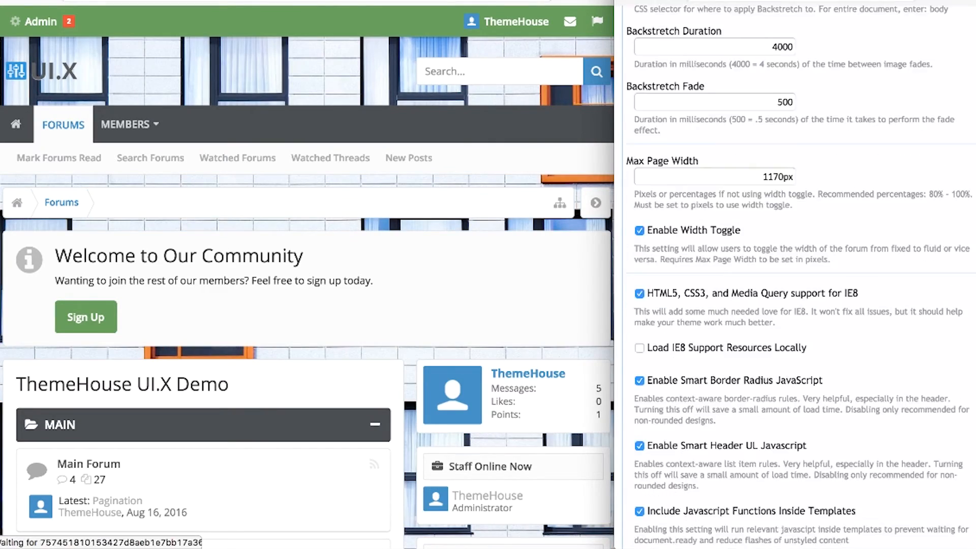
scroll(784, 270, "down", 5)
left_click(783, 260)
left_click(670, 273)
scroll(839, 457, "down", 6)
left_click(846, 497)
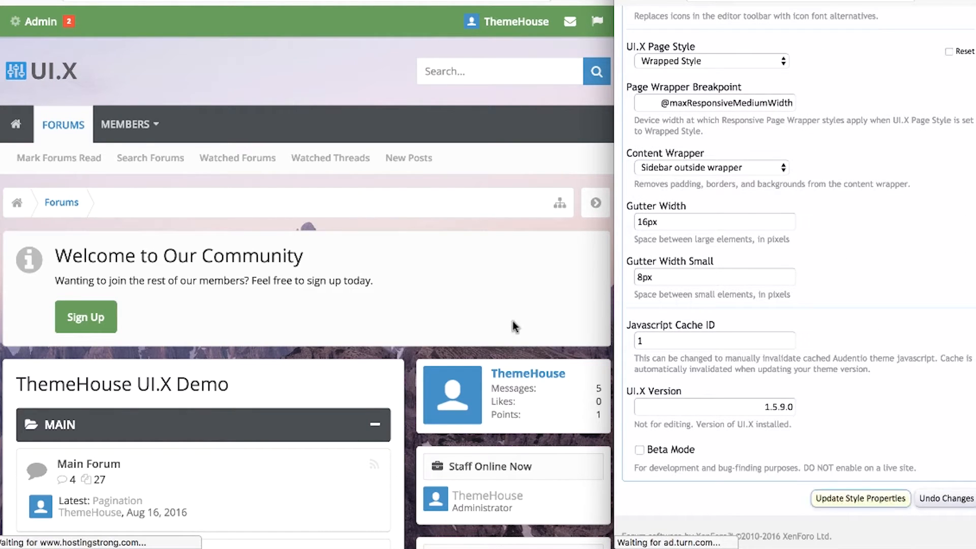
left_click(48, 1)
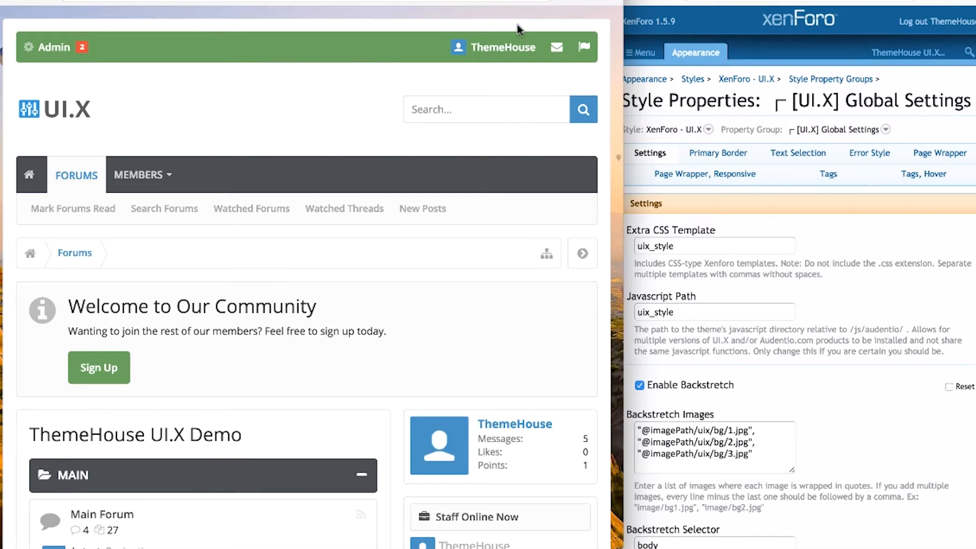
Reset Content Wrapper and UI.X Page Style to Default and reload the forum.
left_click(899, 444)
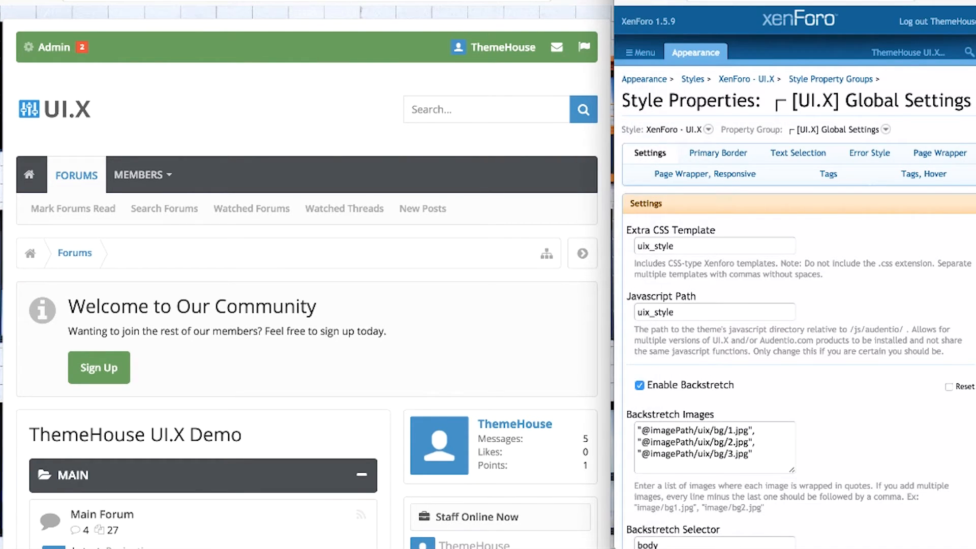
scroll(899, 445, "down", 15)
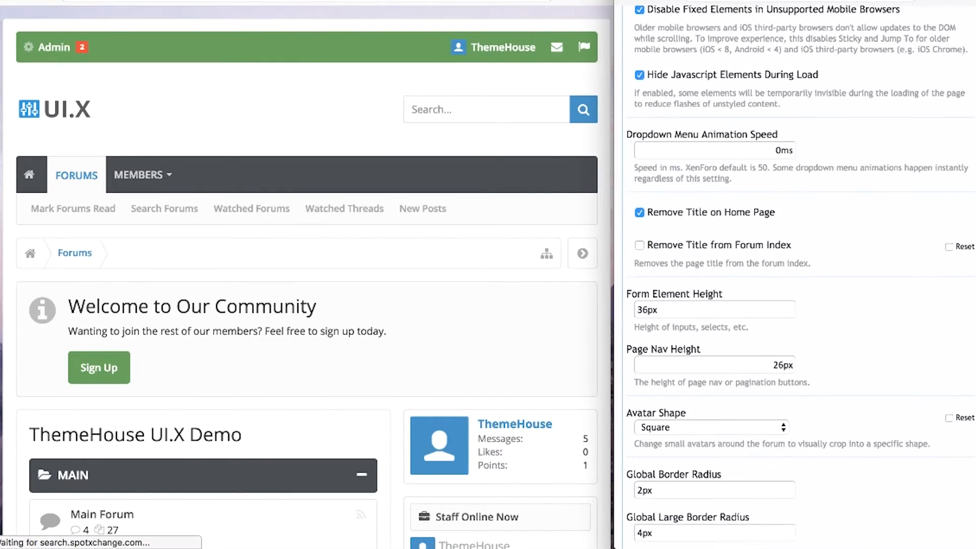
scroll(739, 377, "down", 16)
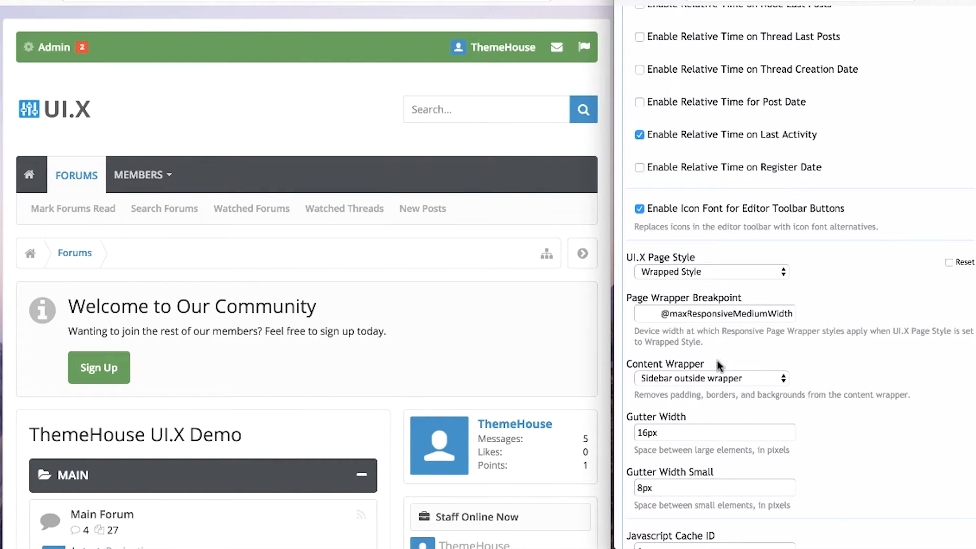
left_click(652, 312)
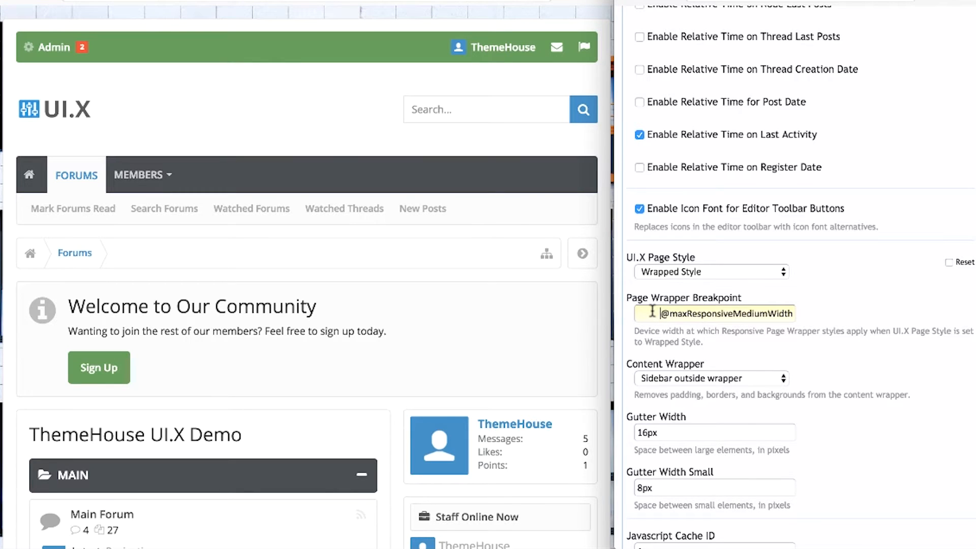
left_click(665, 378)
left_click(682, 366)
left_click(758, 271)
left_click(752, 243)
scroll(788, 304, "down", 5)
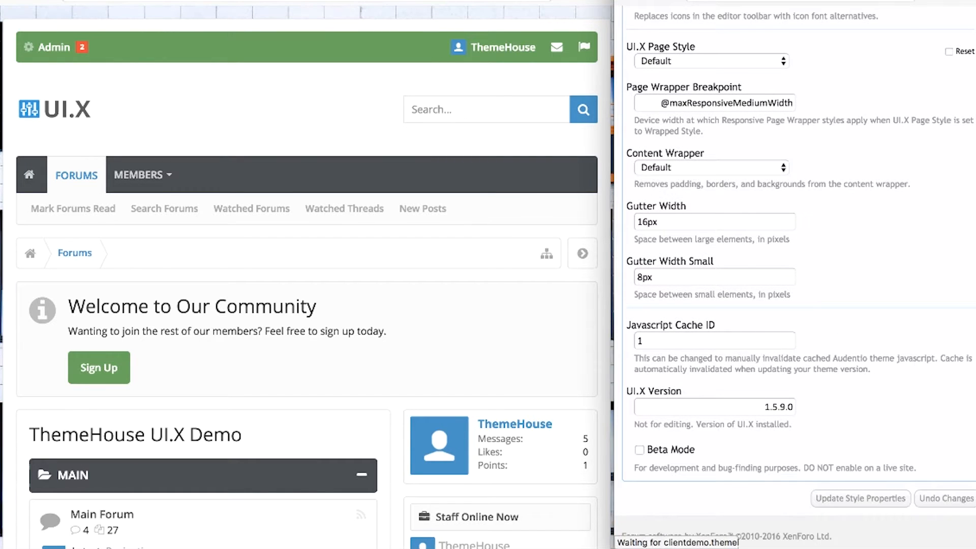
key("super+r")
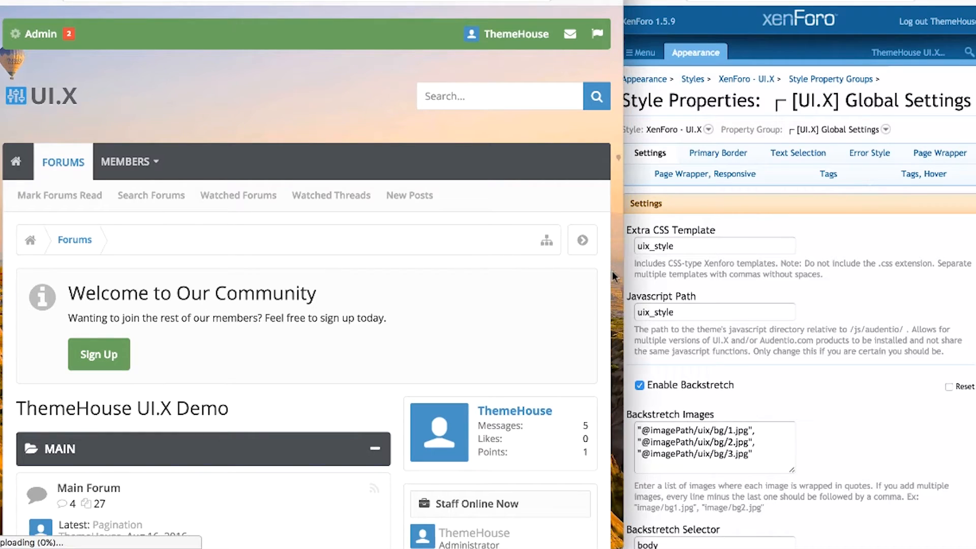
Set Content Wrapper to place the sidebar outside the wrapper and save.
left_click(913, 402)
scroll(913, 402, "down", 1)
scroll(913, 402, "down", 13)
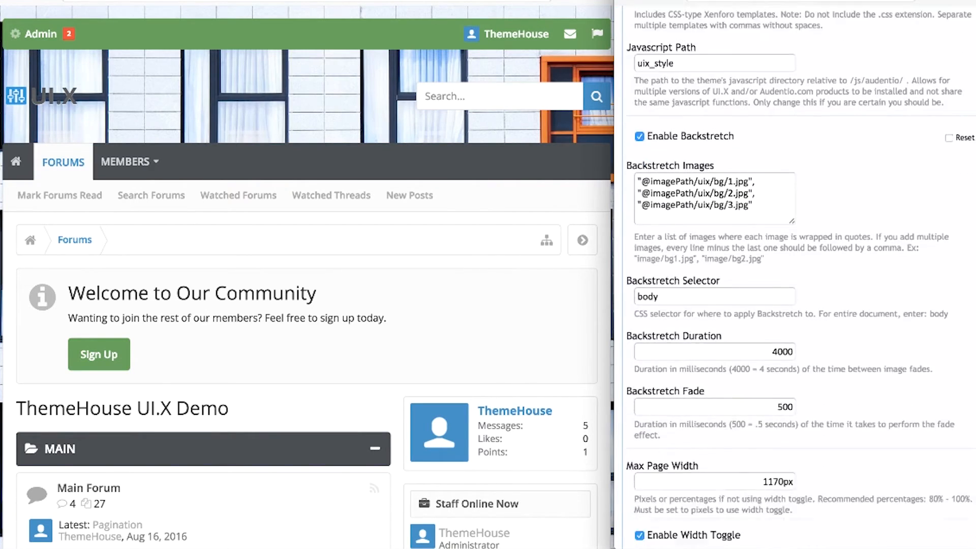
scroll(913, 403, "down", 15)
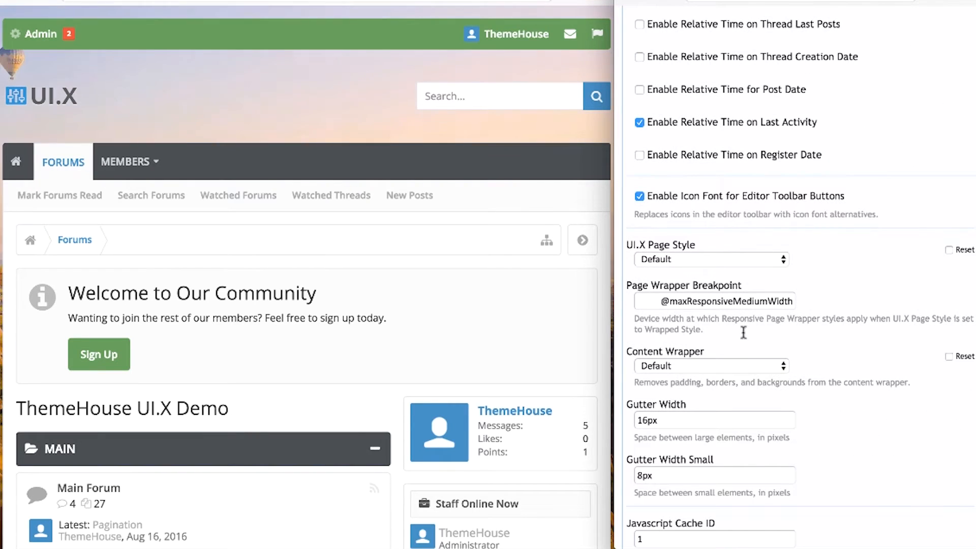
left_click(715, 366)
left_click(707, 379)
scroll(817, 398, "down", 4)
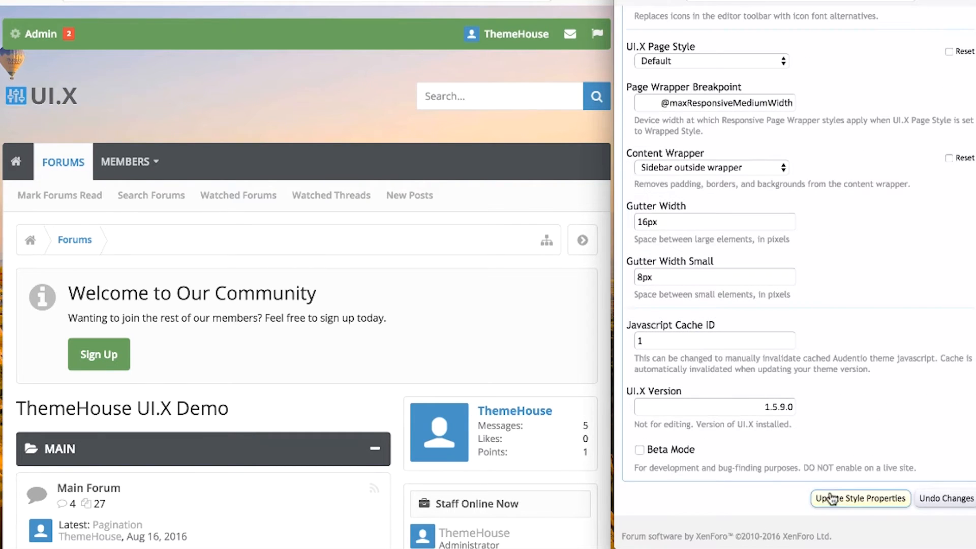
left_click(860, 498)
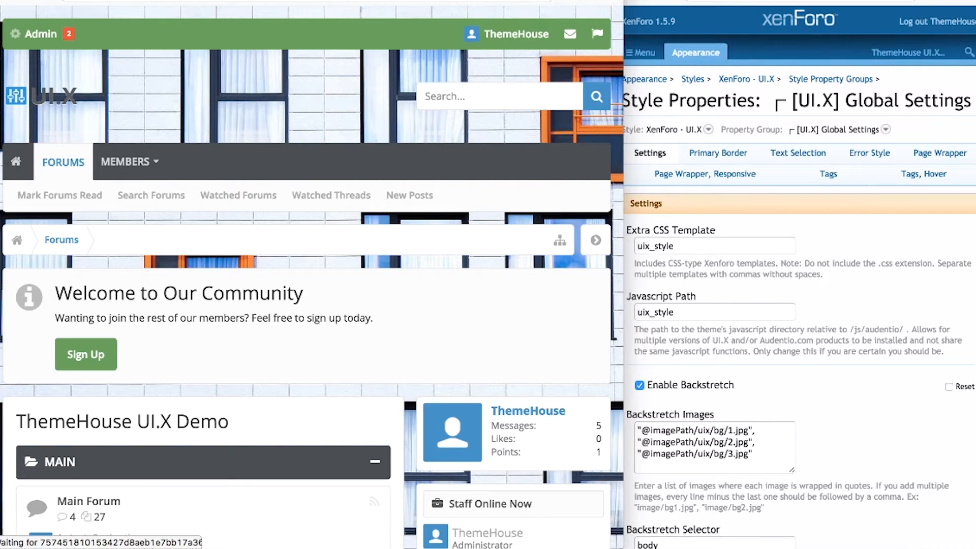
Change Content Wrapper to No wrapper and reload the forum to preview it.
scroll(618, 269, "down", 2)
scroll(423, 295, "down", 1)
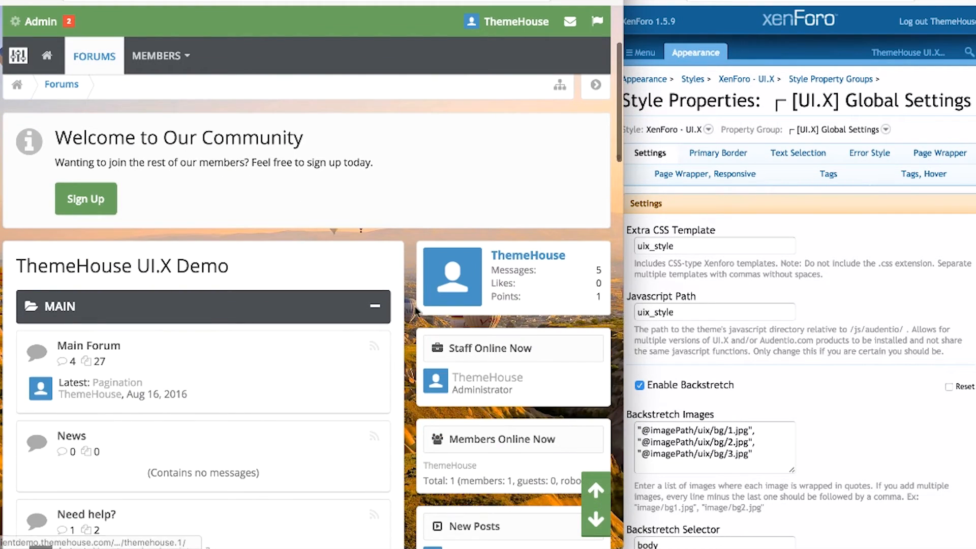
left_click(852, 411)
scroll(852, 411, "down", 20)
left_click(673, 167)
left_click(666, 177)
left_click(460, 61)
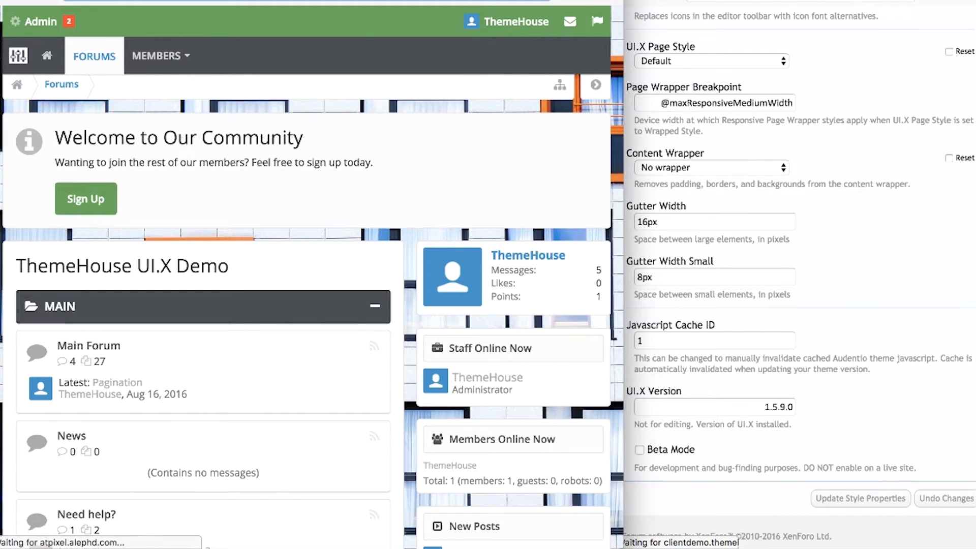
key("super+r")
Return to the Global Settings and select the Gutter Width value.
scroll(404, 327, "down", 3)
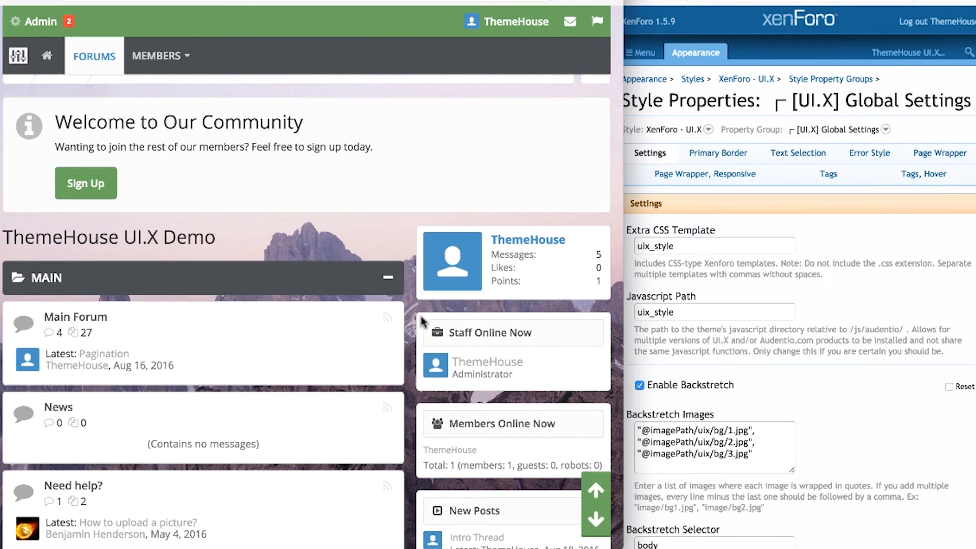
left_click(816, 401)
scroll(815, 401, "down", 15)
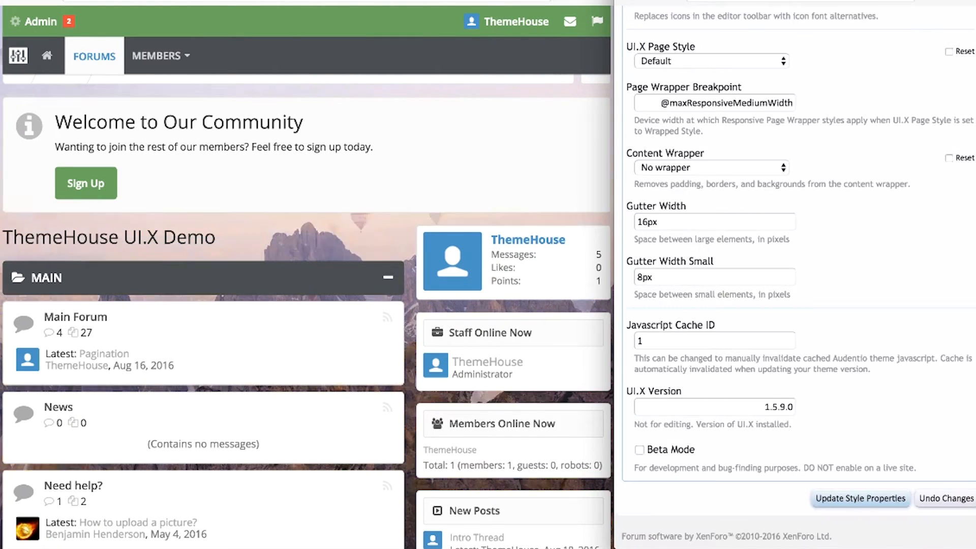
left_click(690, 222)
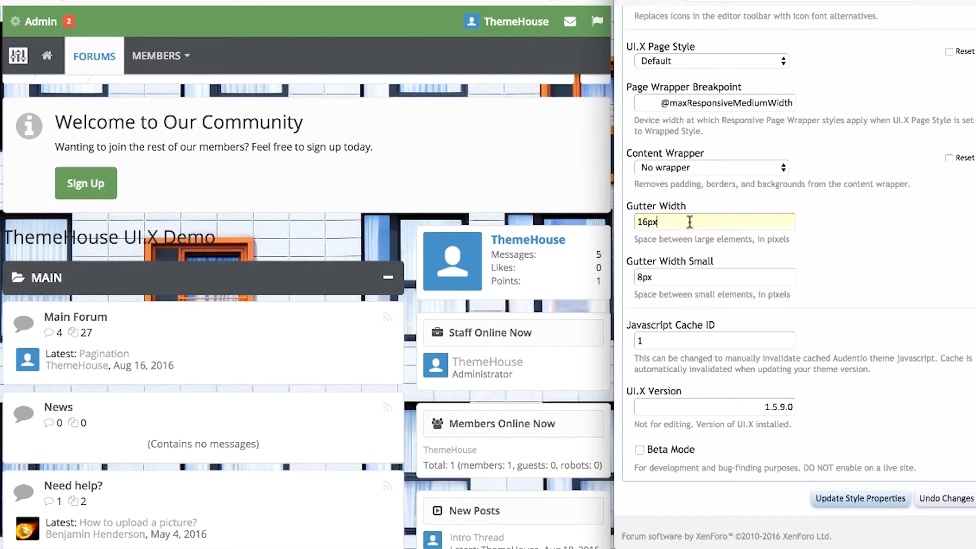
Review the Gutter Width Small, Javascript Cache ID and UI.X Version values.
left_click(684, 264)
left_click(684, 271)
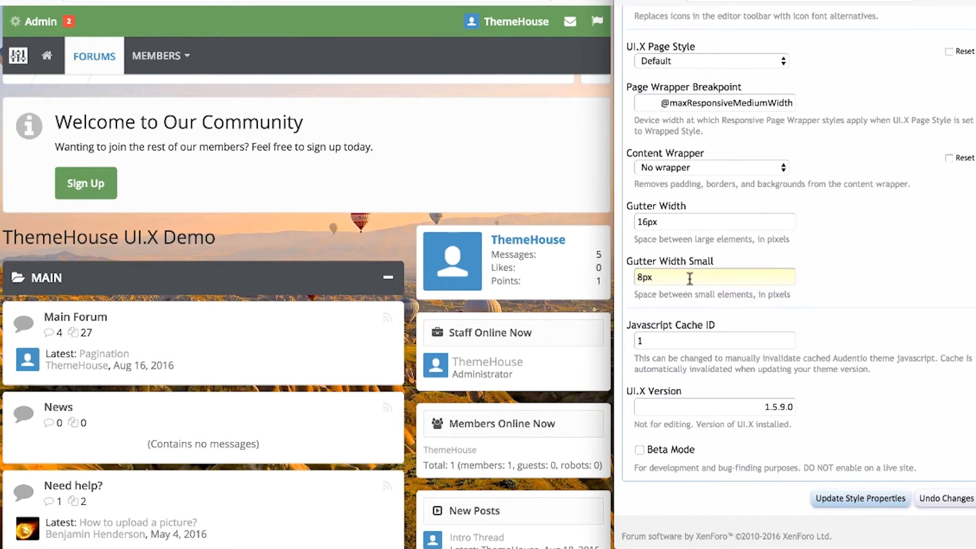
left_click(690, 338)
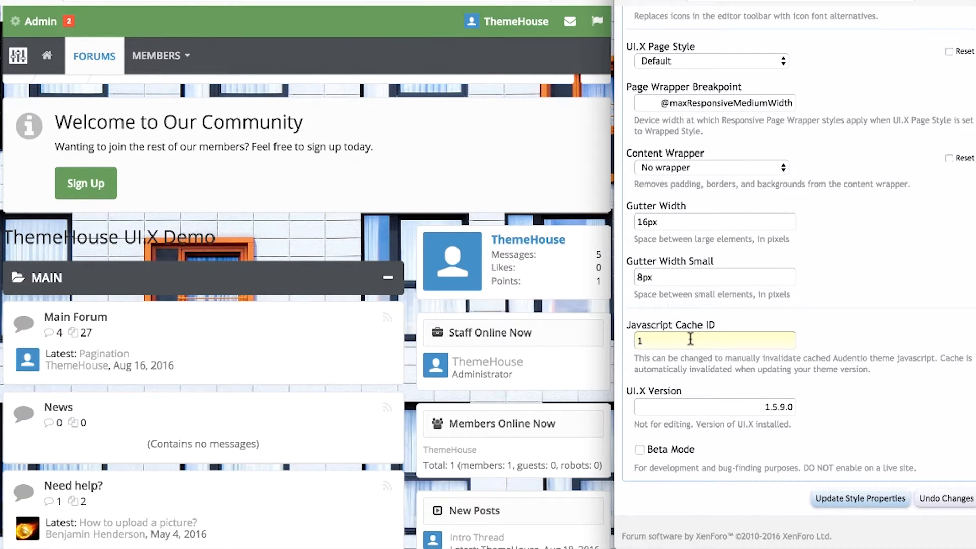
left_click(724, 405)
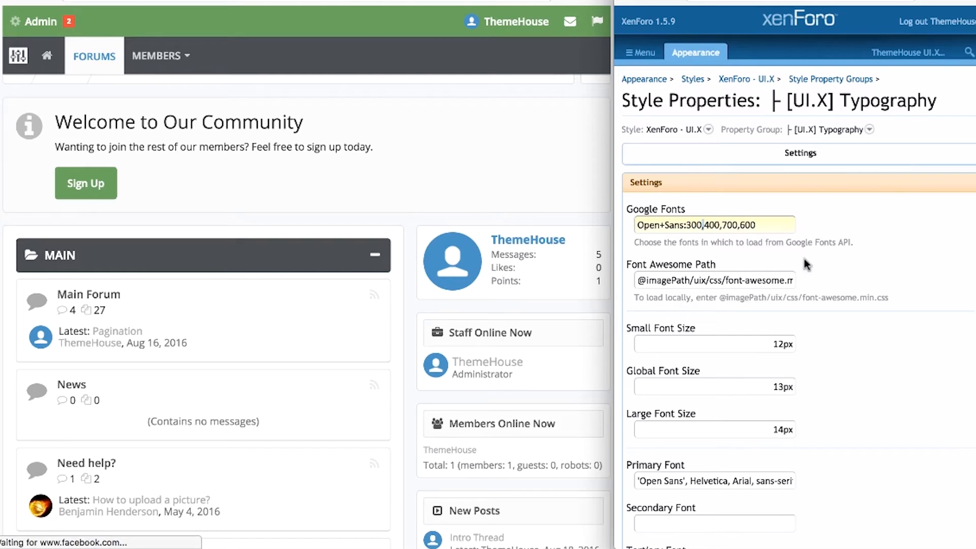
left_click(771, 280)
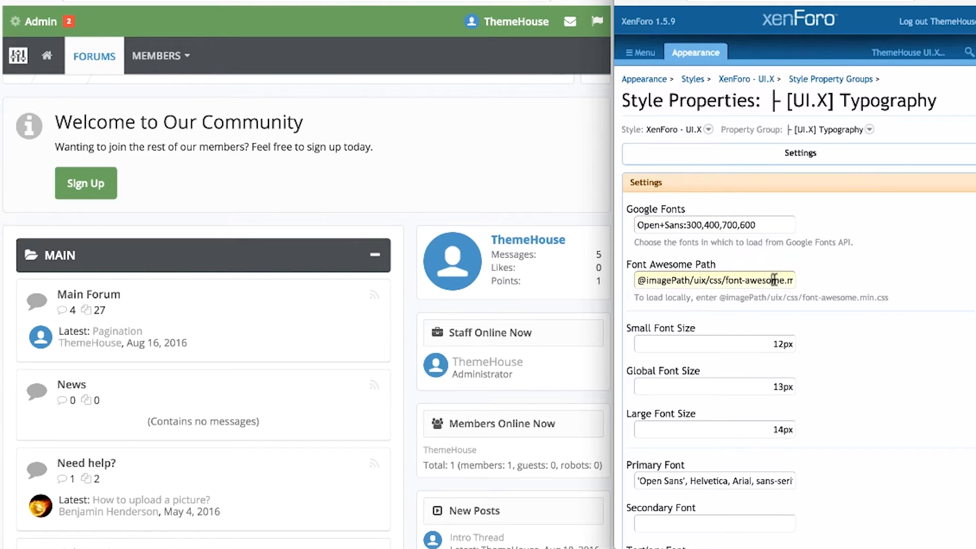
left_click(914, 269)
scroll(912, 272, "down", 3)
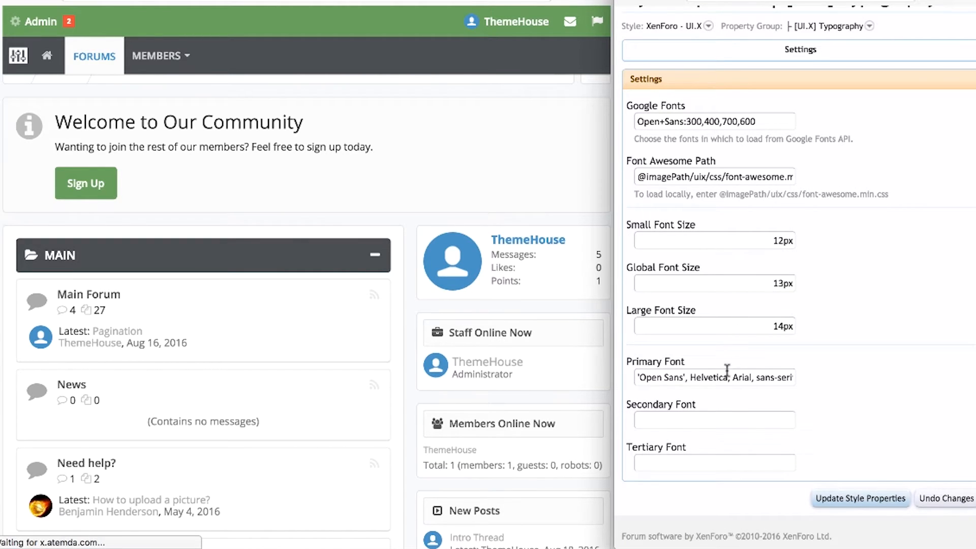
left_click(712, 464)
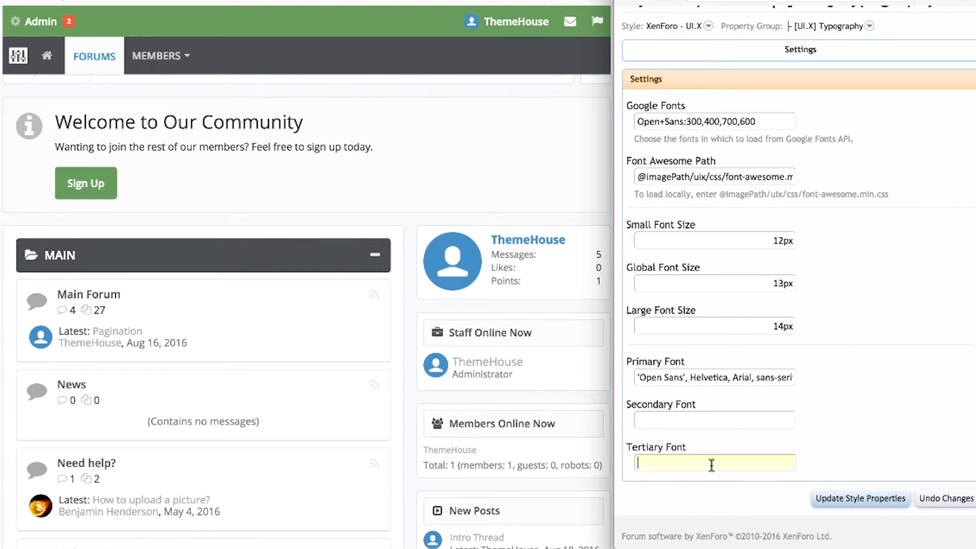
left_click(847, 438)
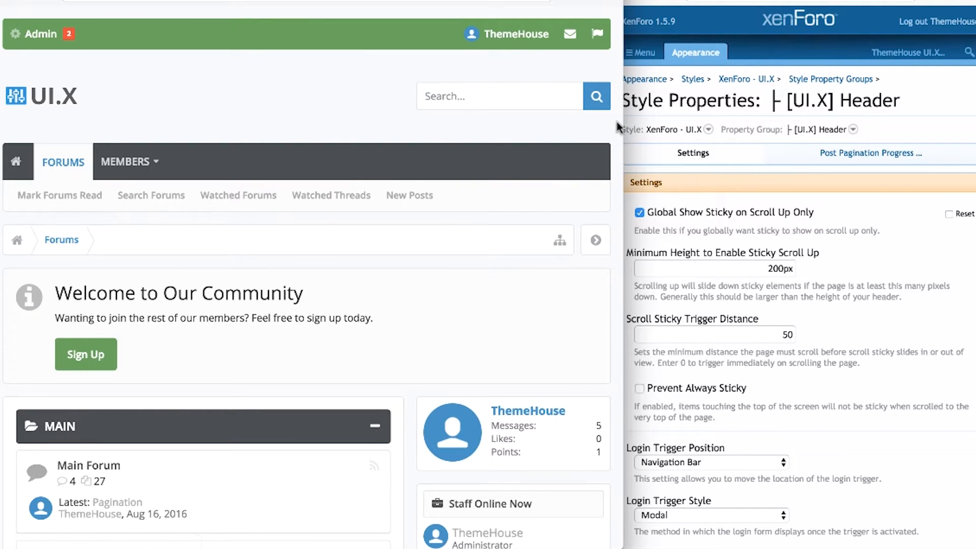
Scroll the forum down and up repeatedly to test the sticky header.
scroll(617, 121, "down", 6)
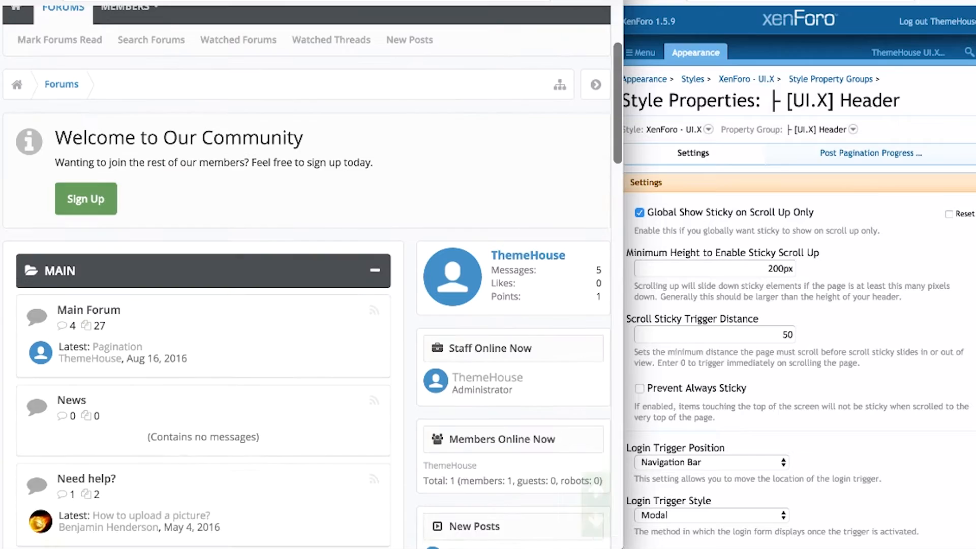
scroll(305, 274, "down", 2)
scroll(305, 274, "up", 5)
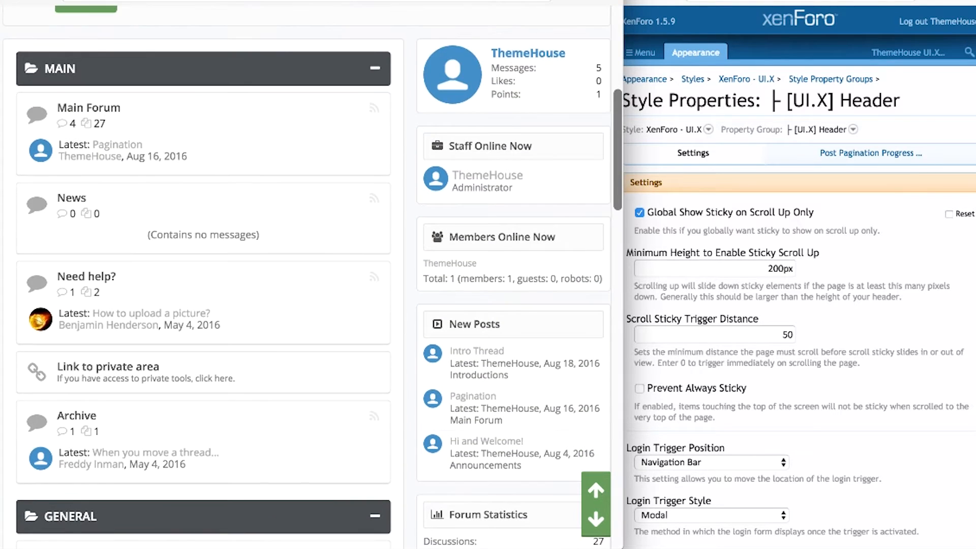
scroll(305, 275, "up", 4)
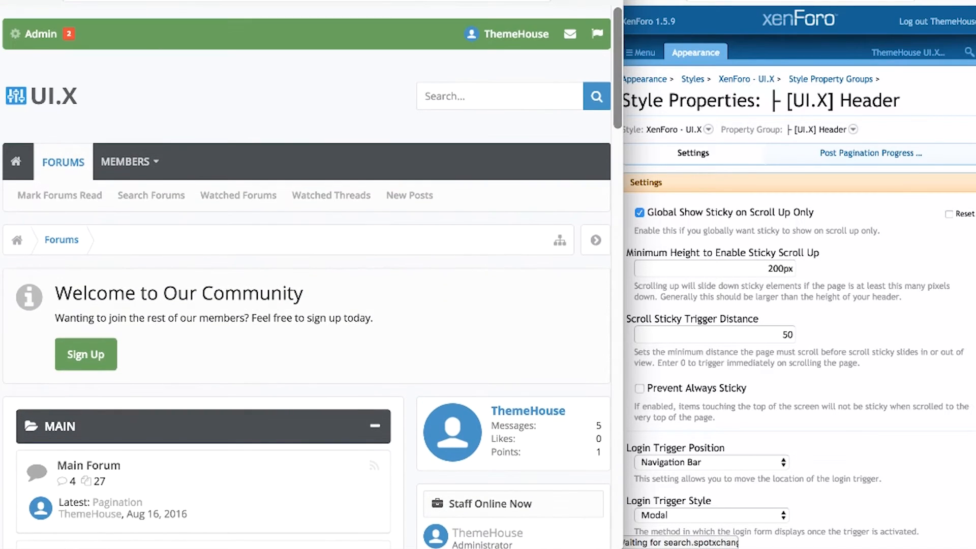
scroll(305, 274, "down", 1)
scroll(304, 274, "down", 6)
scroll(305, 274, "up", 1)
scroll(305, 274, "up", 2)
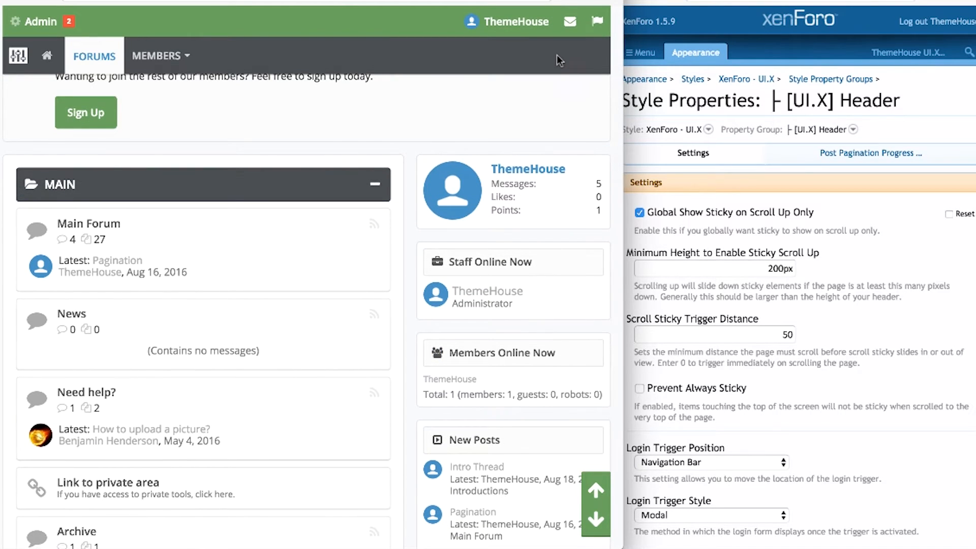
scroll(555, 53, "up", 5)
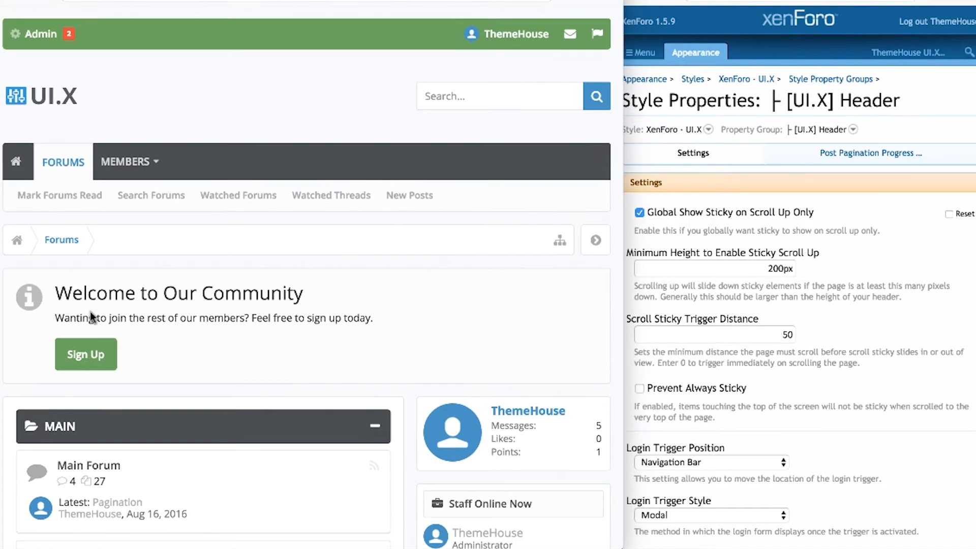
Review the sticky height and trigger distance values, toggle Prevent Always Sticky, and check Login Trigger Position choices.
left_click(732, 267)
left_click(748, 264)
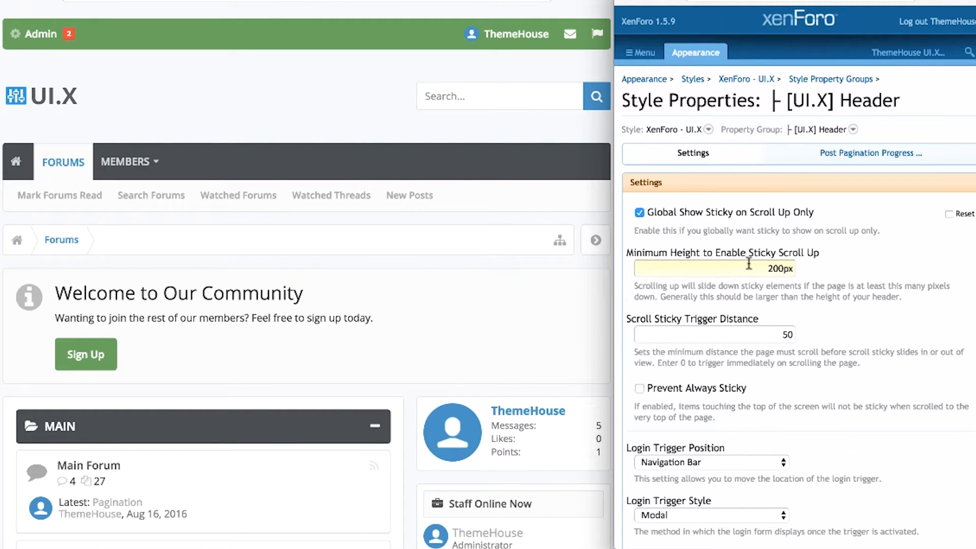
left_click(750, 333)
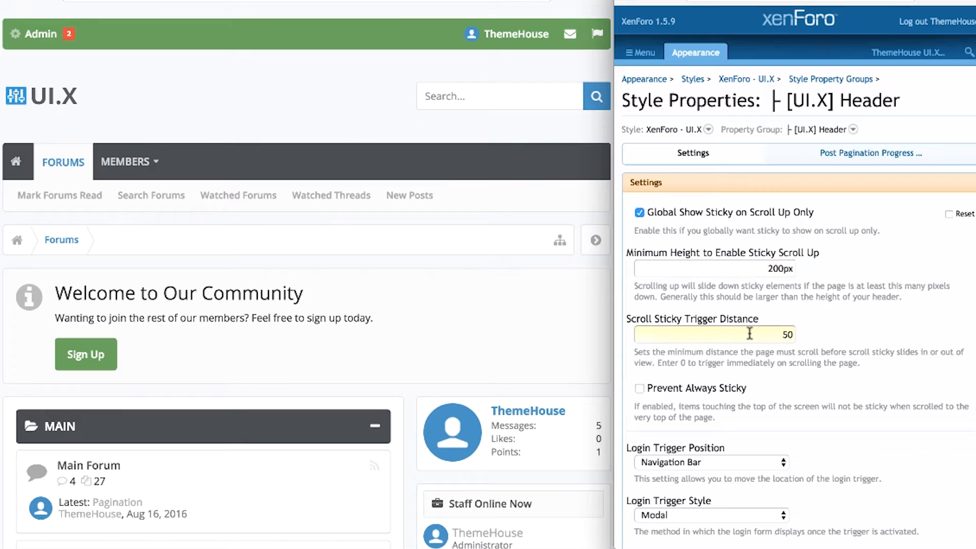
left_click(763, 389)
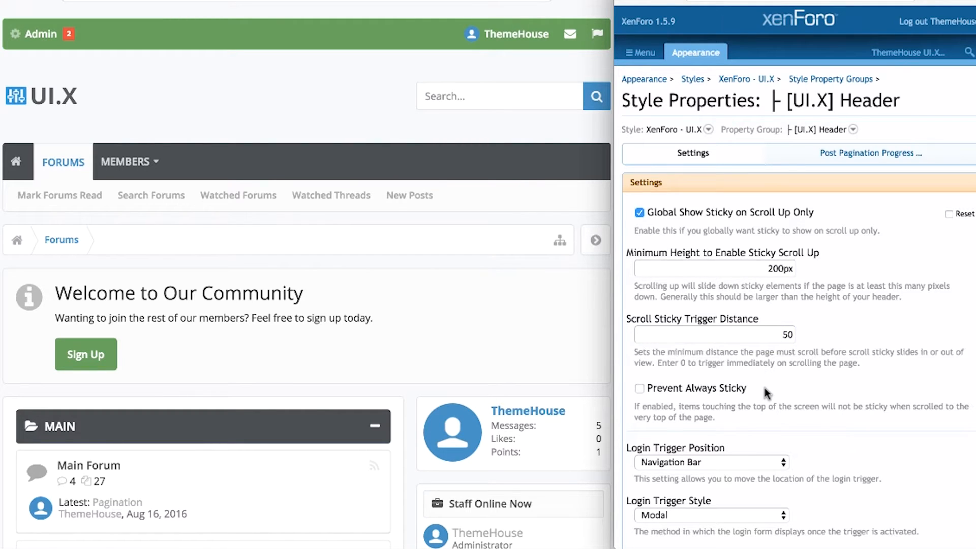
left_click(729, 386)
left_click(730, 385)
scroll(792, 383, "down", 5)
left_click(772, 305)
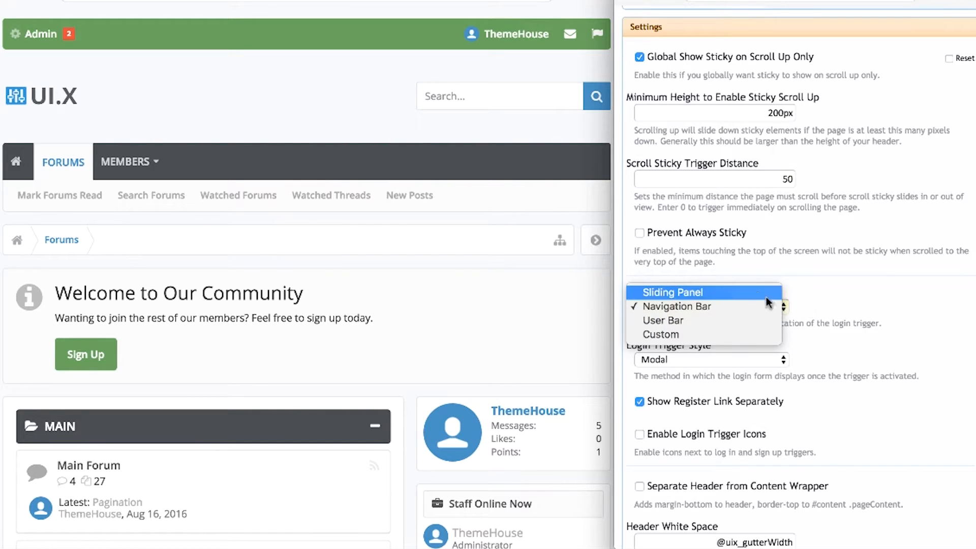
Keep Login Trigger Position on Navigation Bar and review Header White Space and landscape height bounds (600, 0).
left_click(825, 336)
left_click(801, 338)
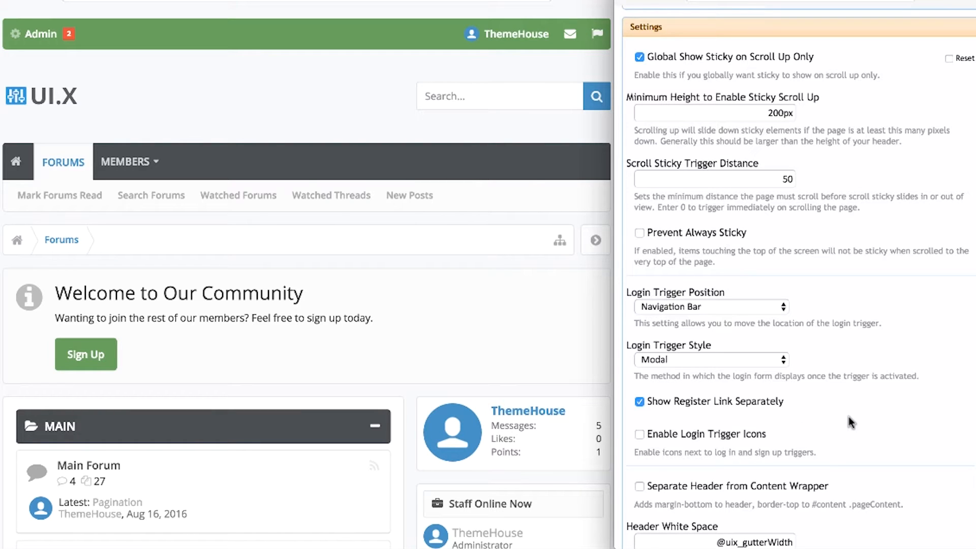
scroll(848, 416, "down", 10)
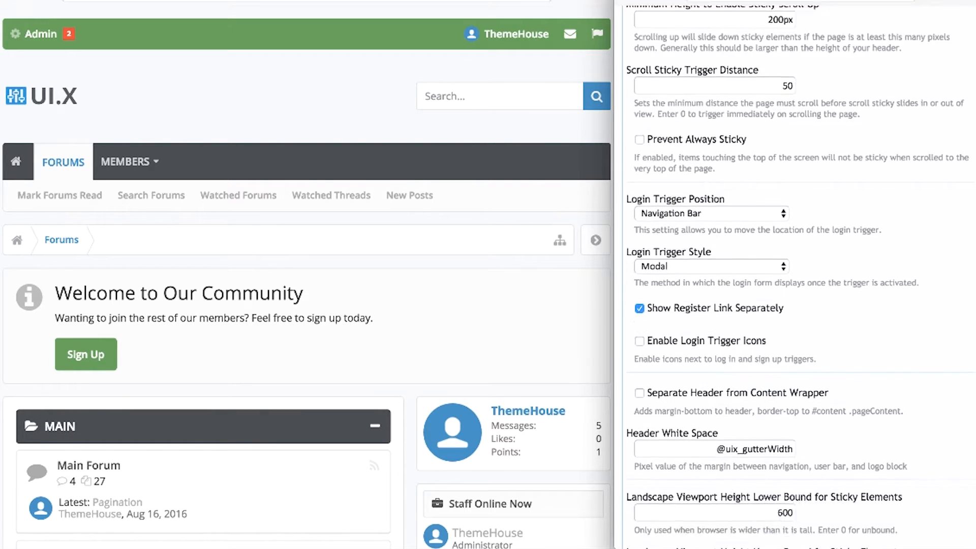
scroll(801, 277, "down", 2)
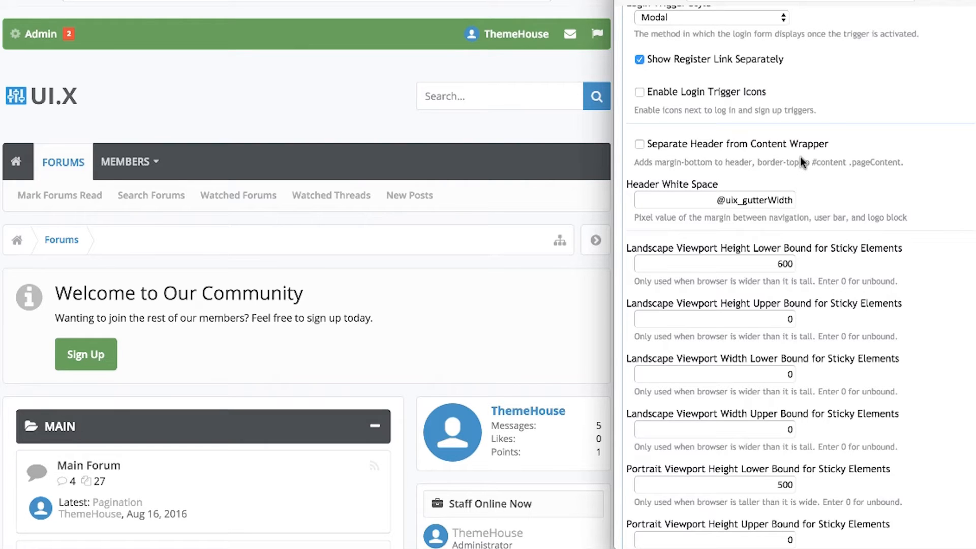
left_click(689, 201)
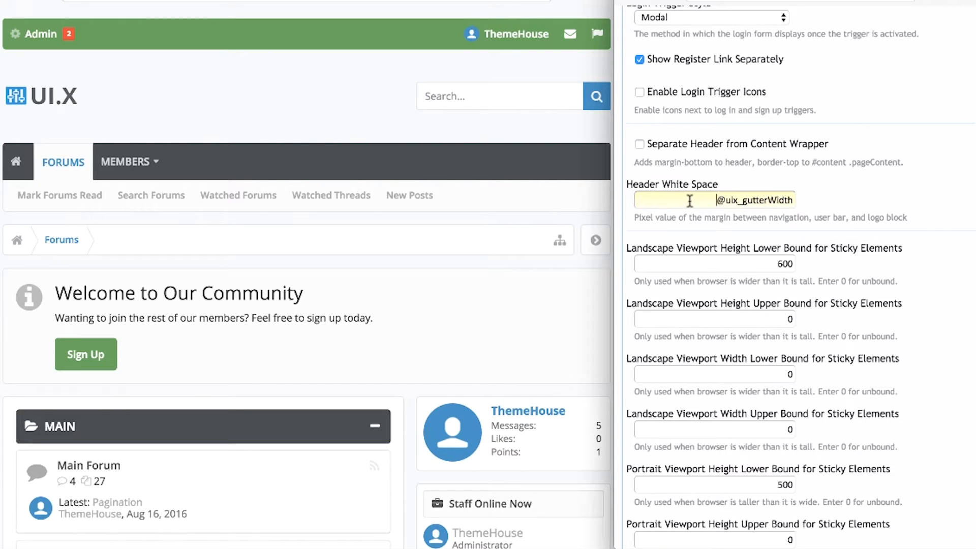
left_click(718, 263)
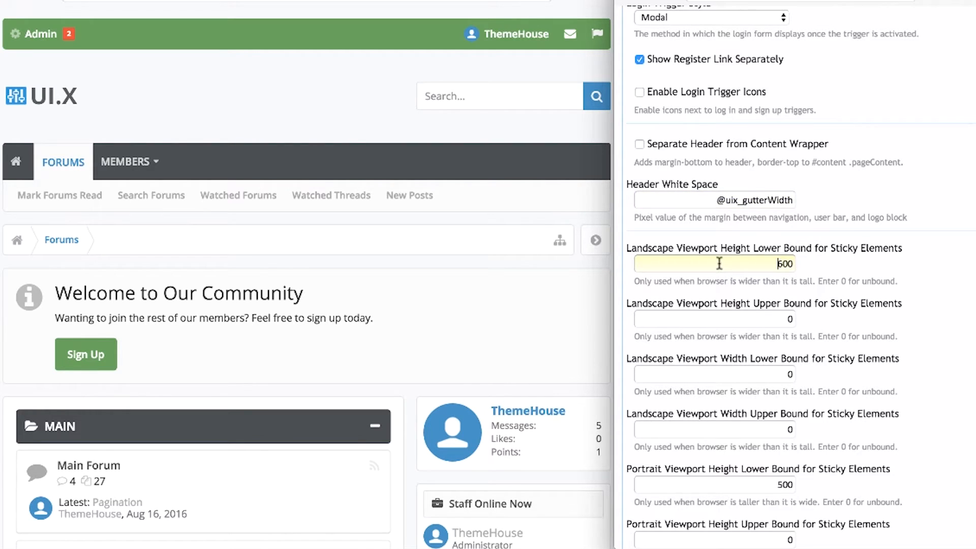
left_click(726, 316)
left_click(931, 298)
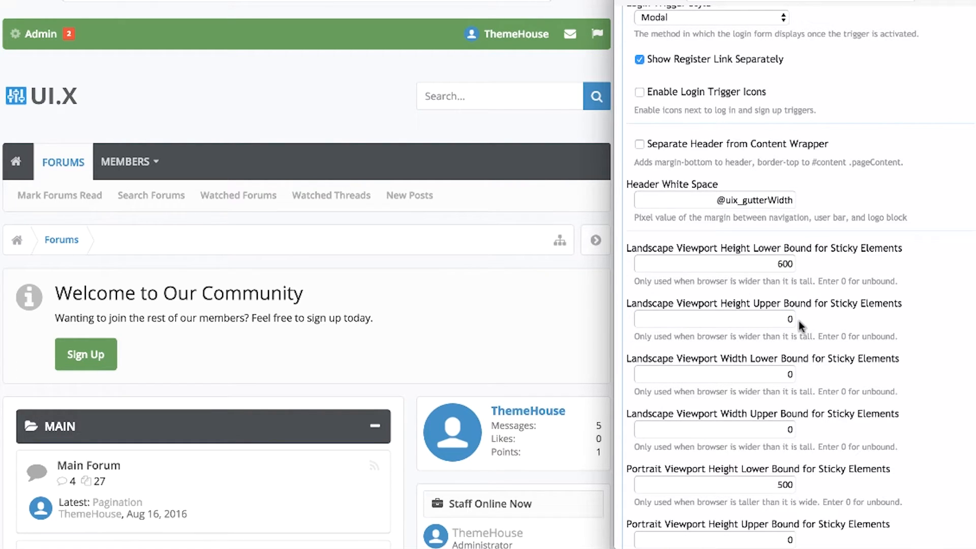
left_click_drag(793, 319, 778, 317)
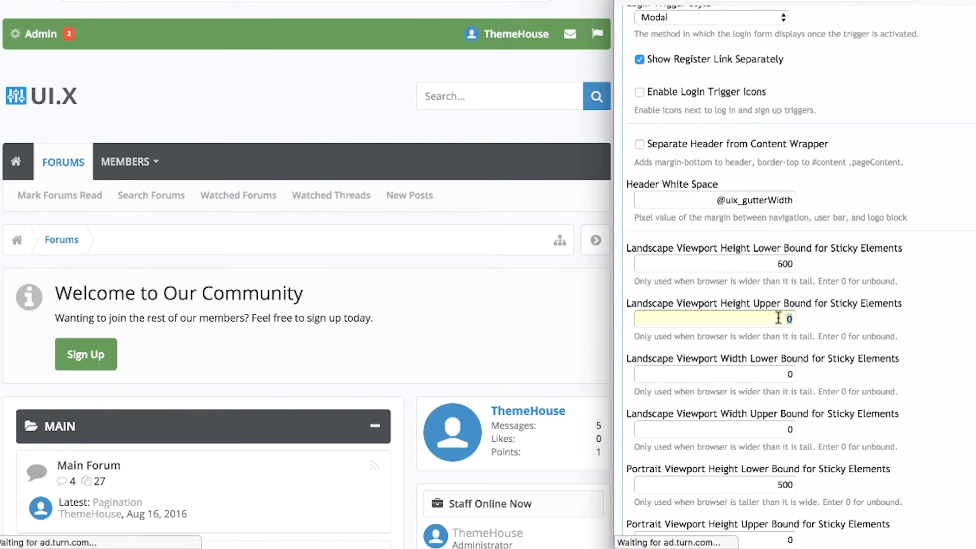
left_click(938, 327)
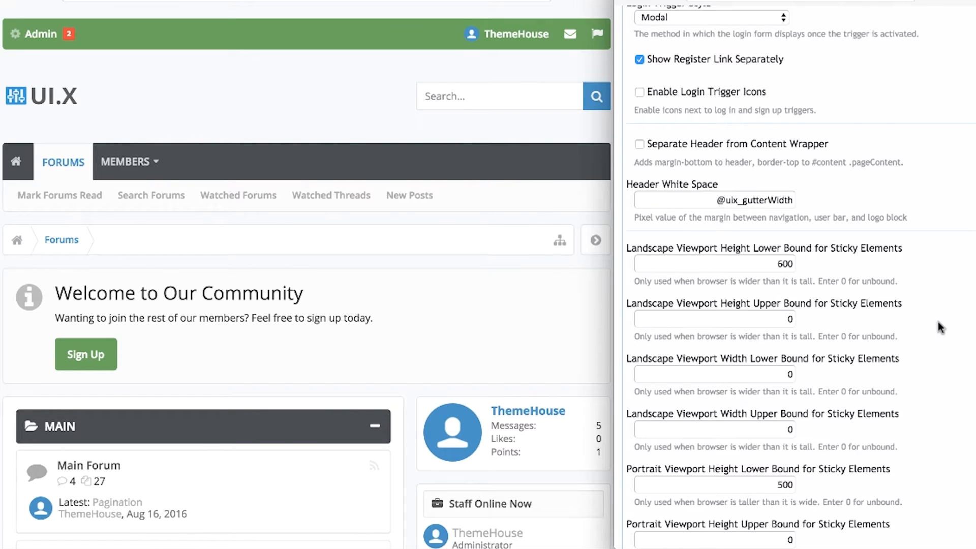
Toggle Enable Post Pagination off and back on, then check the Post Pagination Offset value.
scroll(938, 325, "down", 7)
scroll(795, 276, "down", 1)
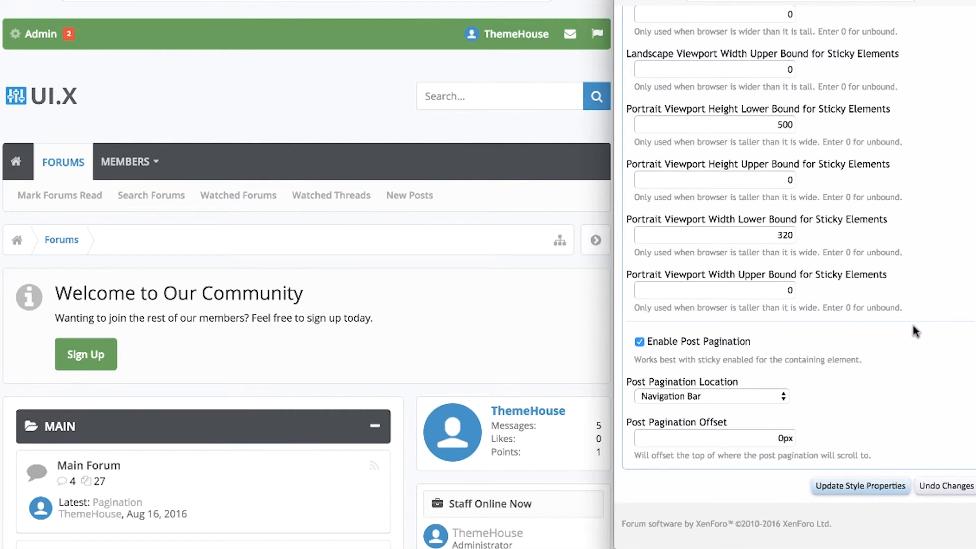
left_click(728, 341)
left_click(724, 341)
left_click(761, 440)
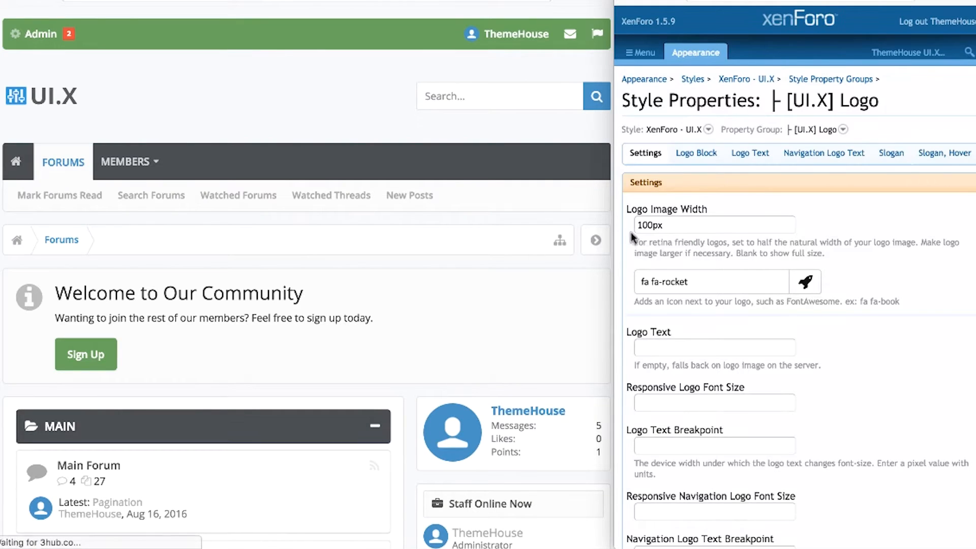
Set the Logo Text to 'Hello!' and reload the forum to preview the new logo.
left_click(713, 224)
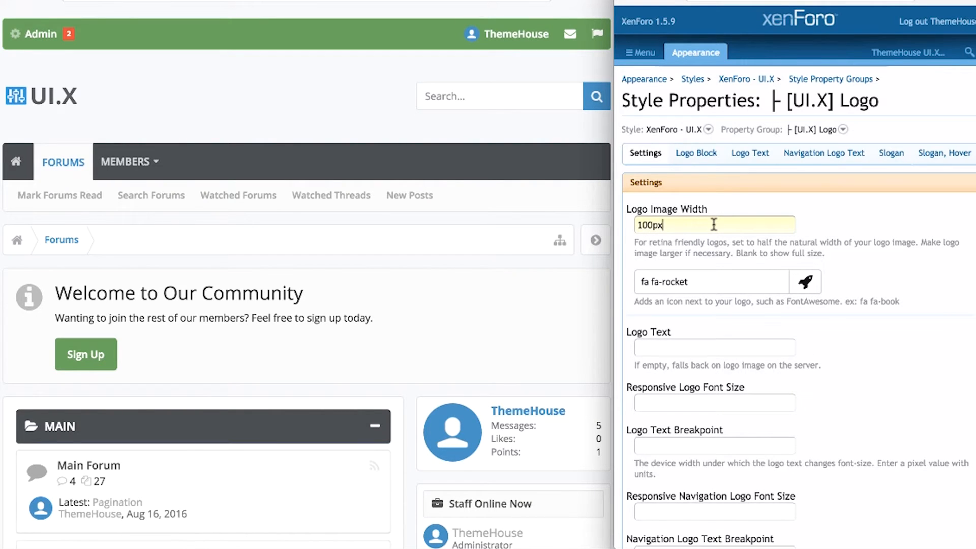
left_click(807, 280)
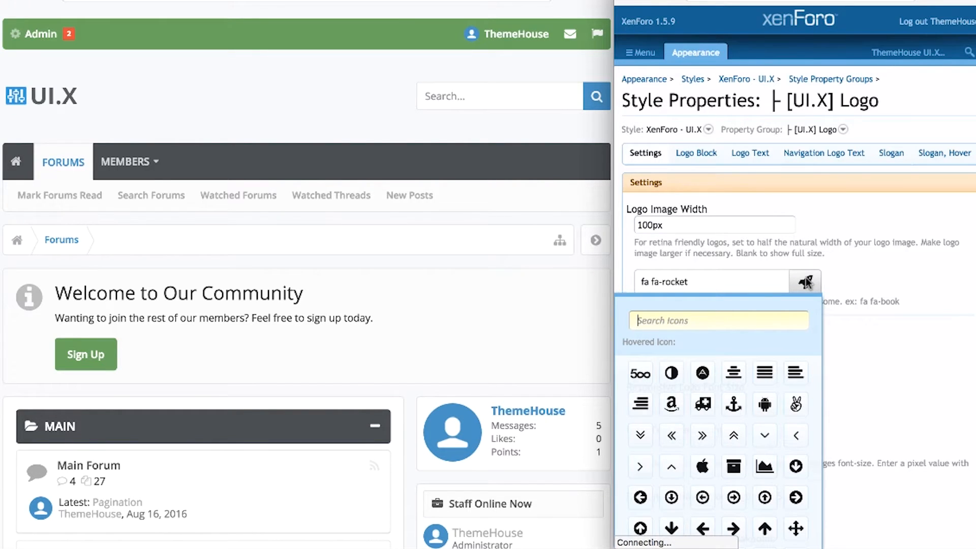
left_click(931, 267)
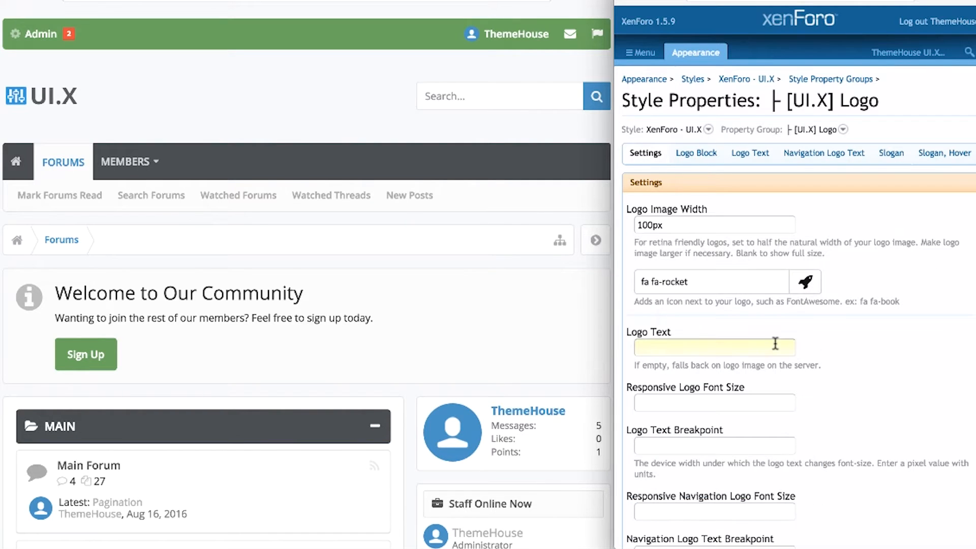
type("Hello!")
scroll(846, 359, "down", 6)
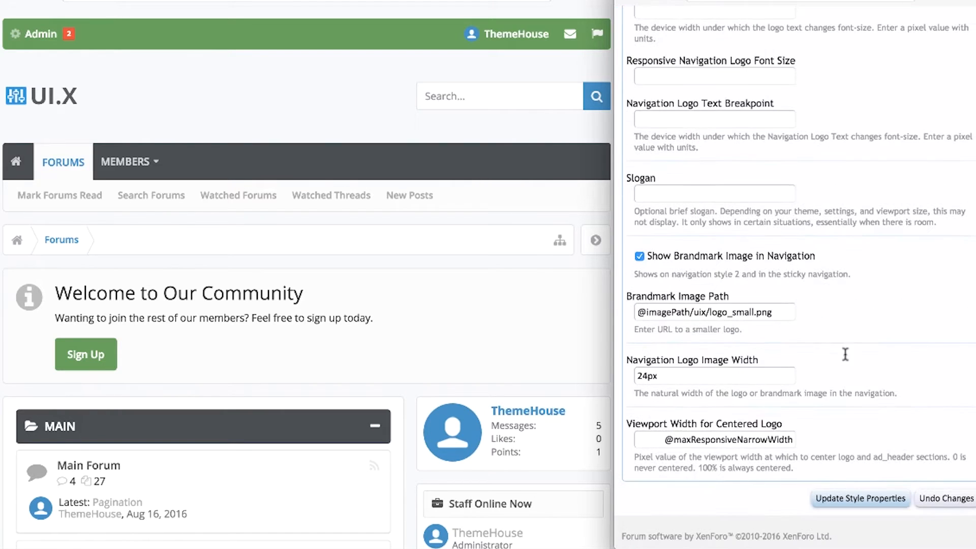
left_click(315, 0)
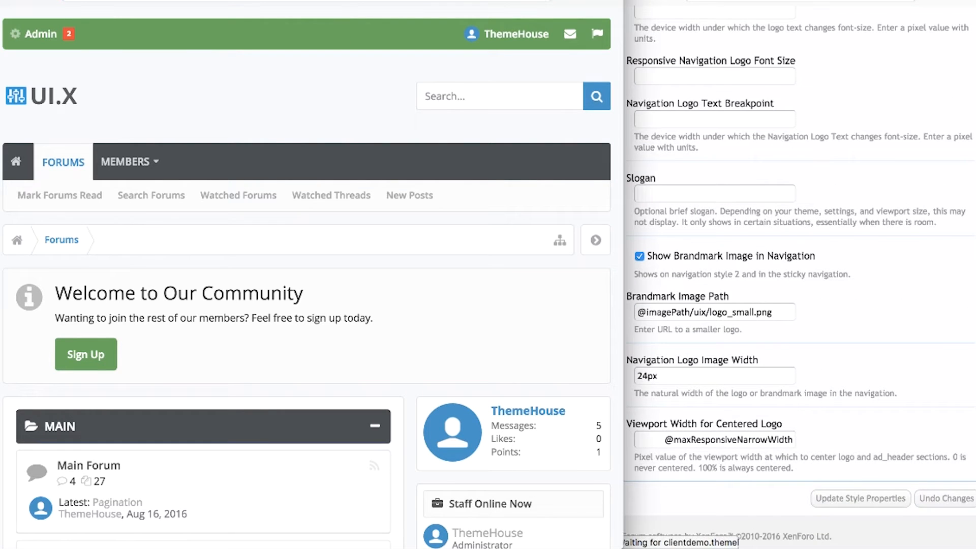
key("Return")
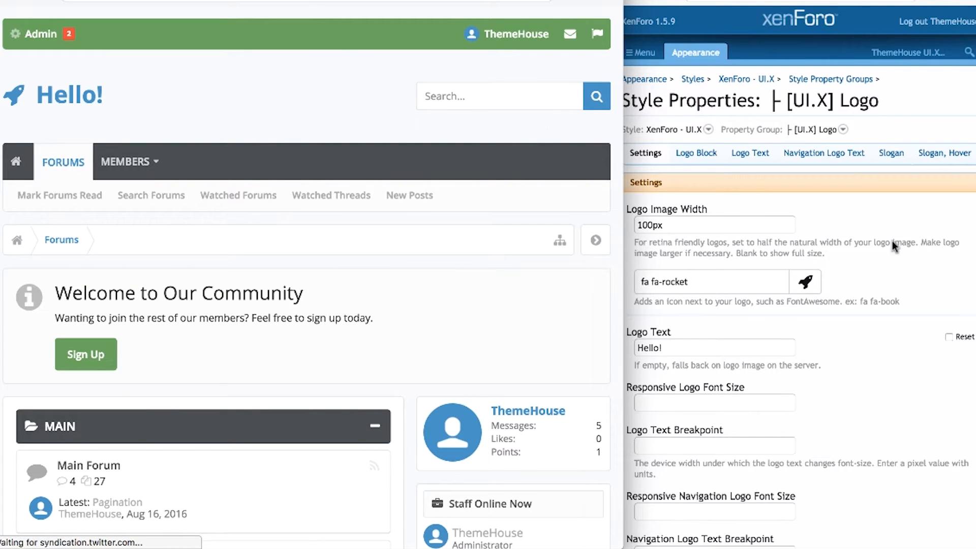
Review the logo font size, text breakpoint, slogan, brandmark path and logo width values.
left_click(738, 403)
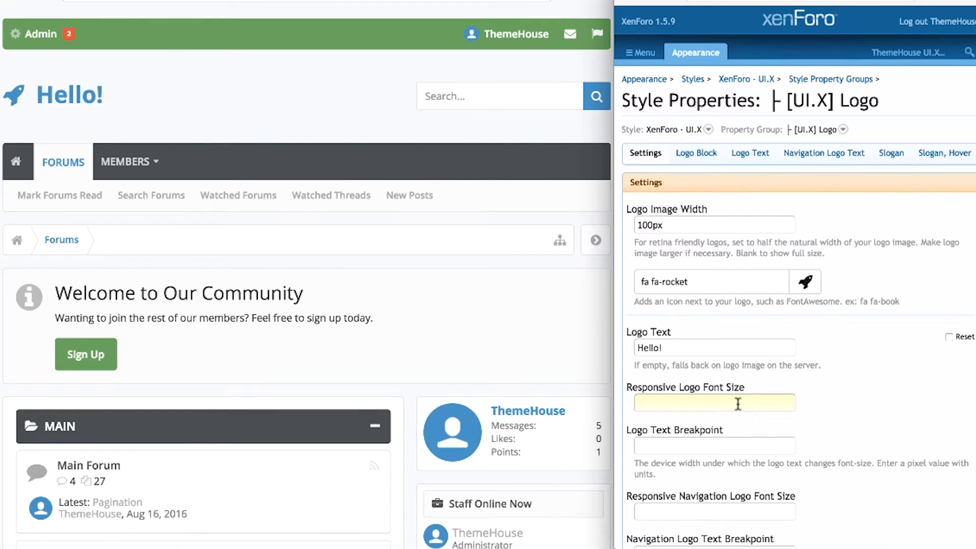
left_click(740, 440)
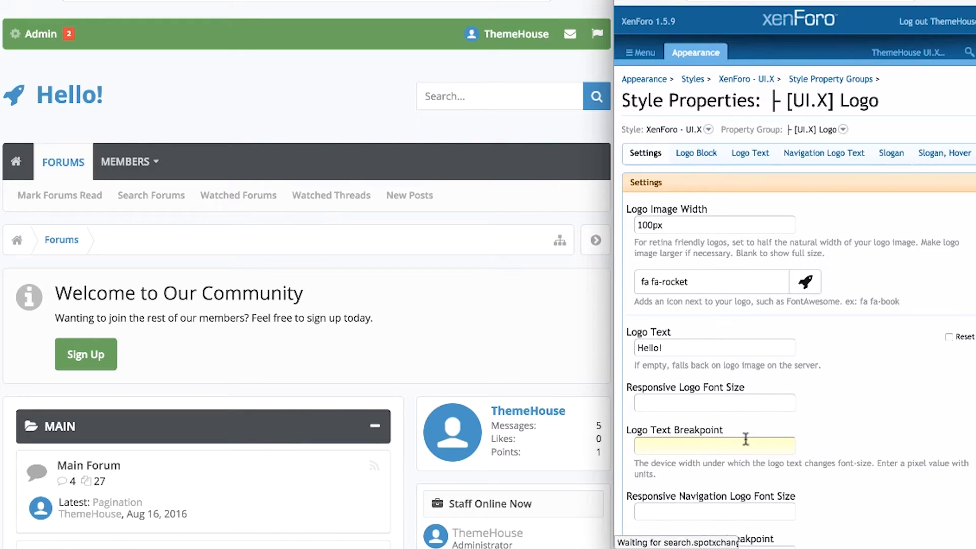
scroll(848, 488, "down", 1)
scroll(757, 401, "down", 4)
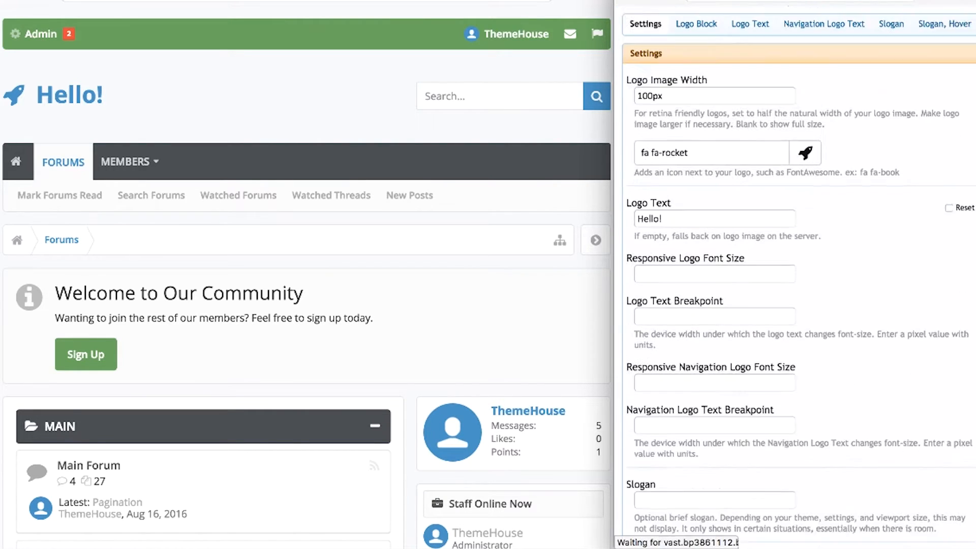
left_click(745, 487)
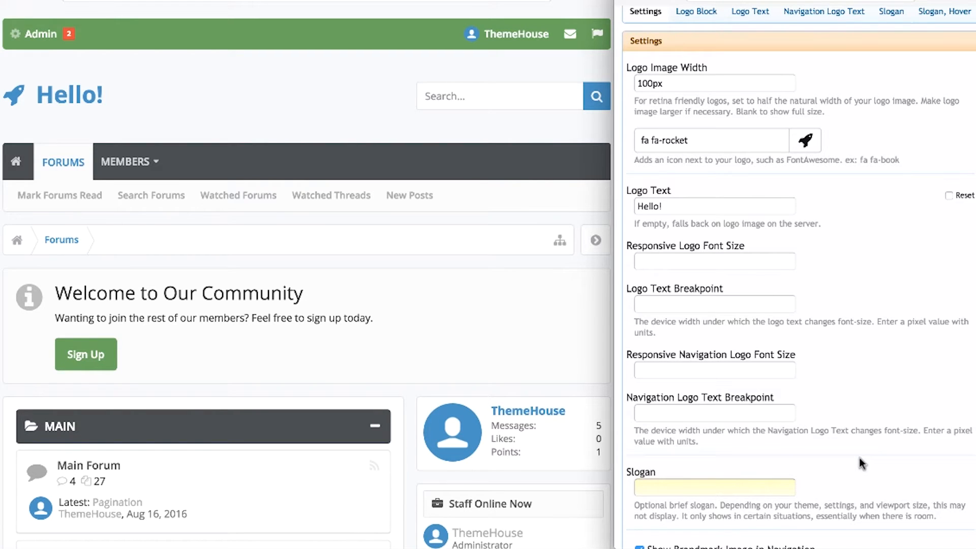
scroll(862, 463, "down", 6)
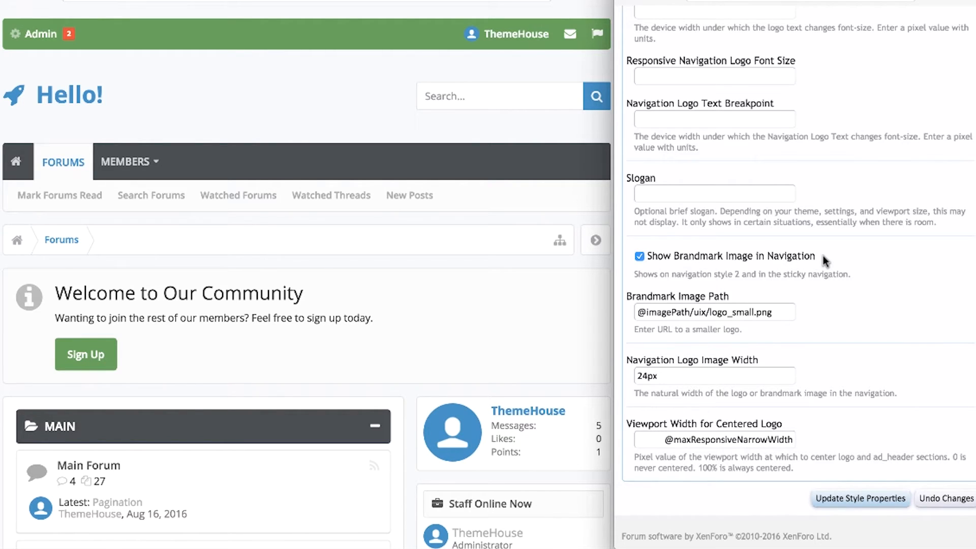
left_click(786, 313)
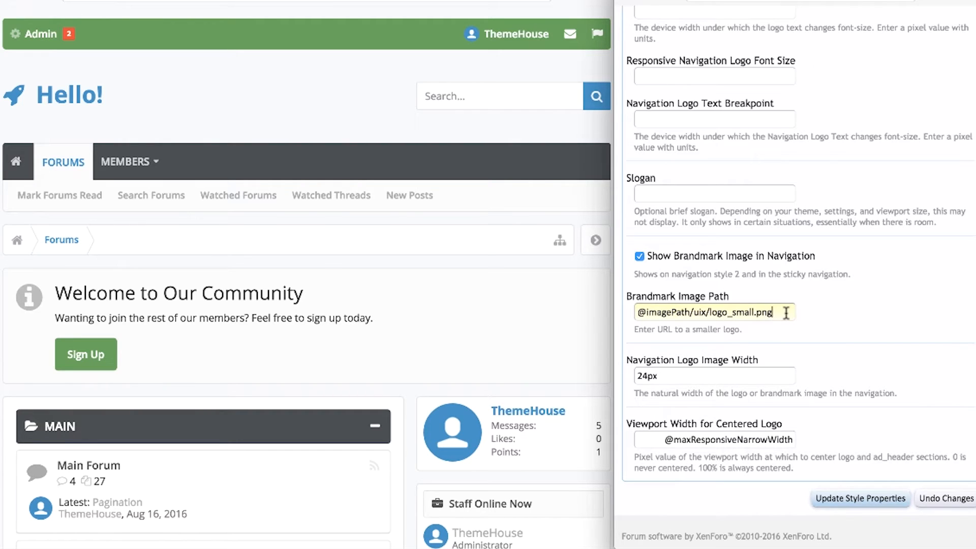
left_click(780, 368)
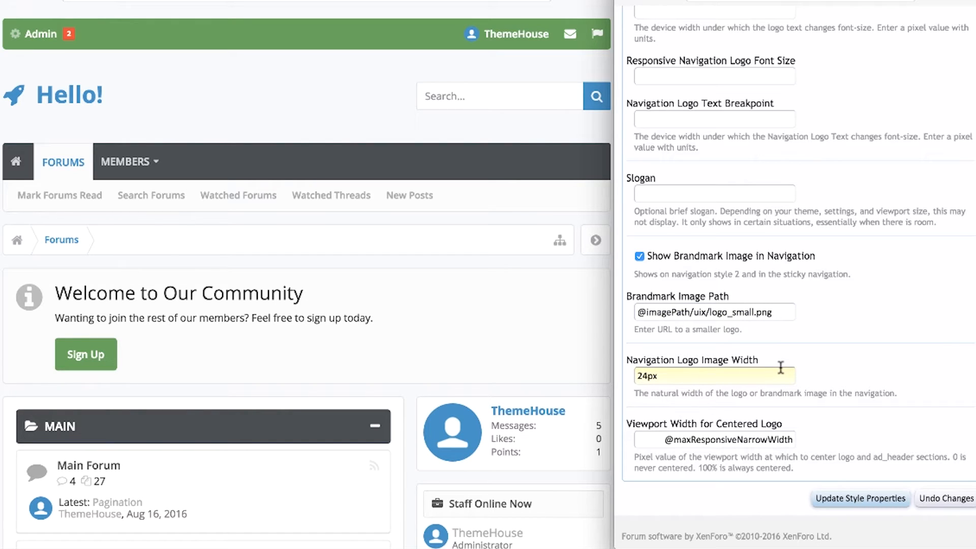
left_click(653, 440)
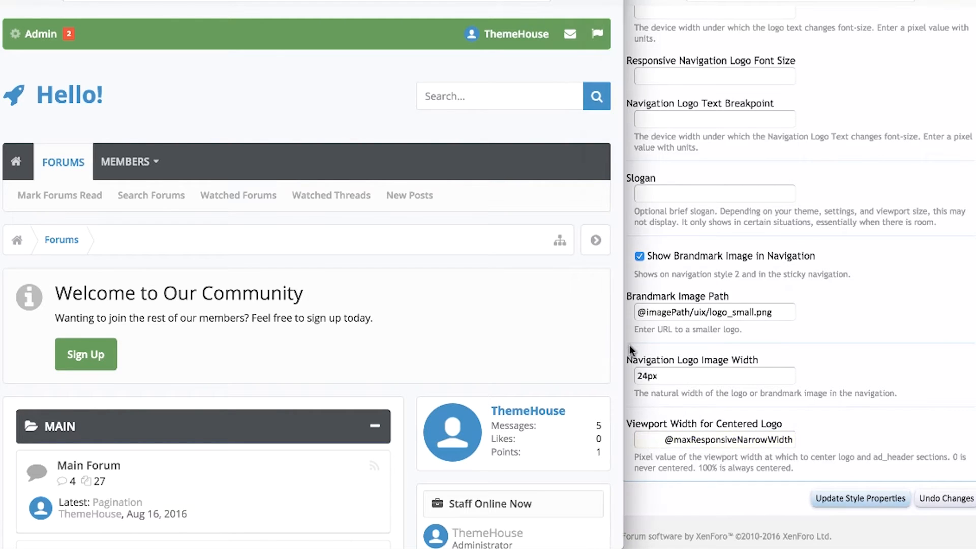
Narrow the forum preview window so its layout reflows with nodes side by side.
left_click_drag(614, 346, 614, 249)
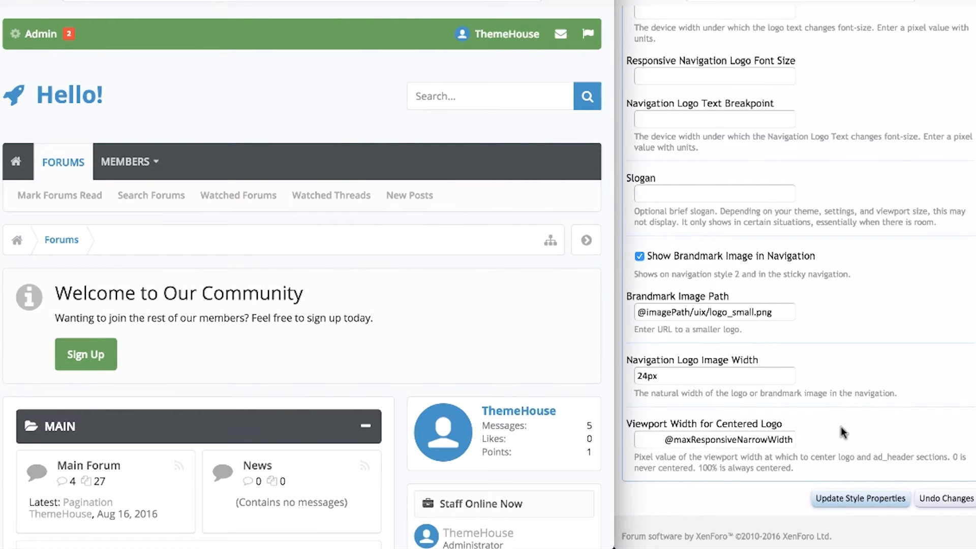
left_click(924, 467)
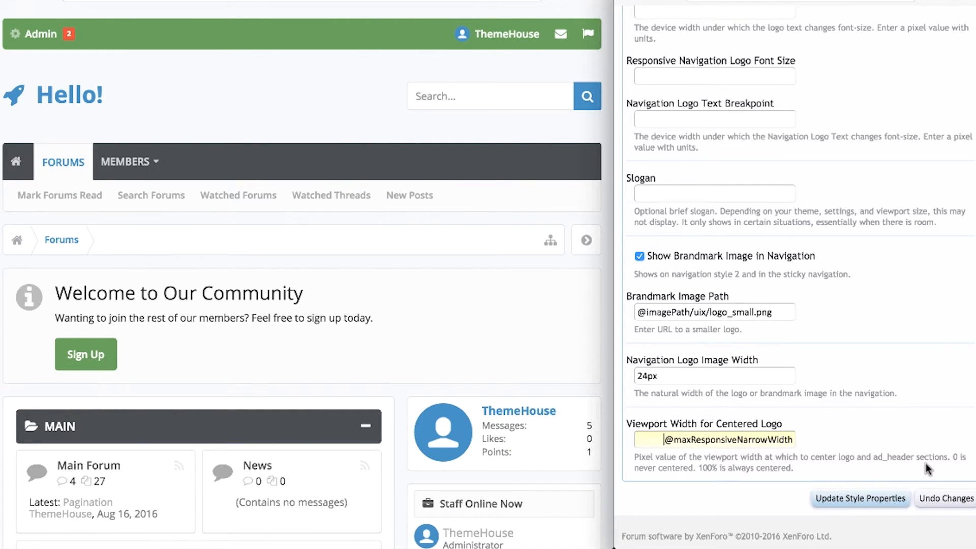
scroll(926, 463, "up", 10)
left_click(959, 339)
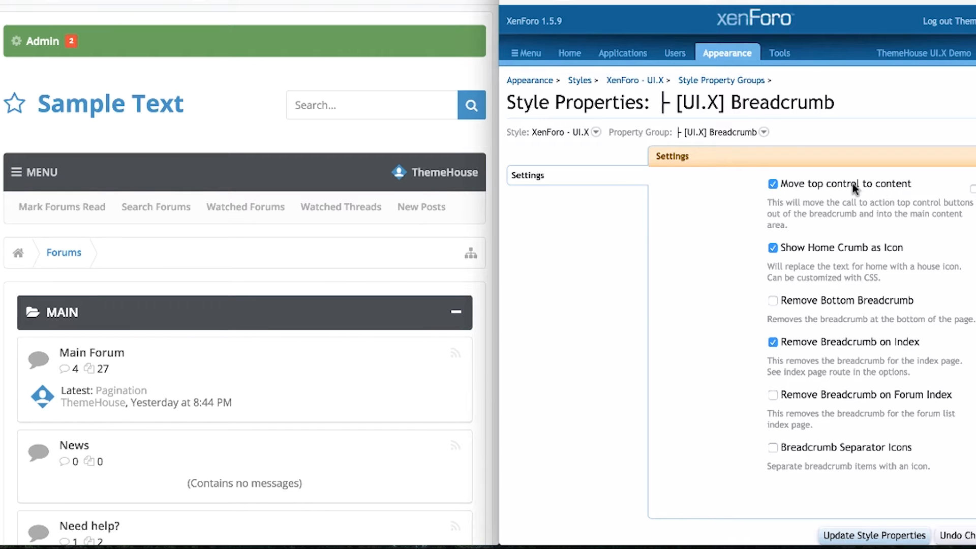
Show the home crumb as text and enable Remove Bottom Breadcrumb.
left_click(852, 249)
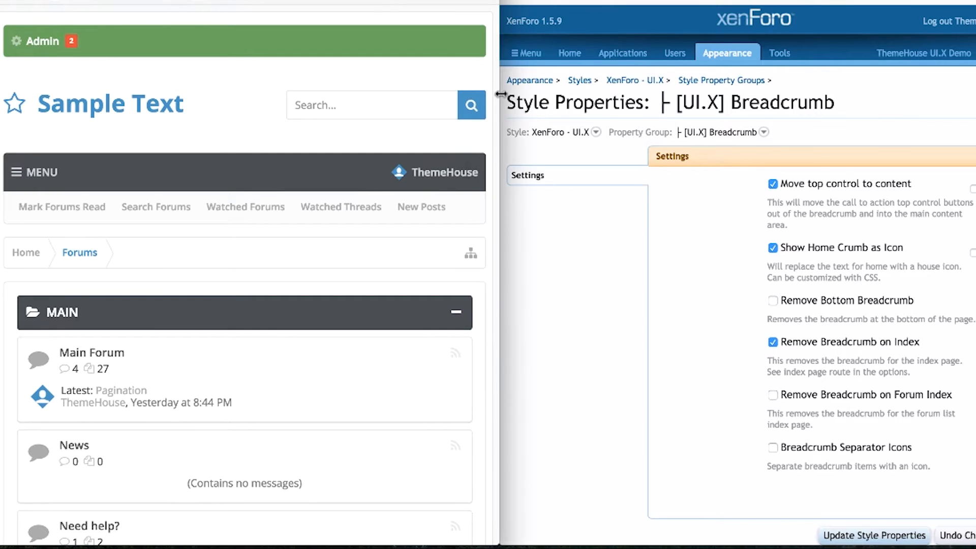
scroll(493, 69, "down", 1)
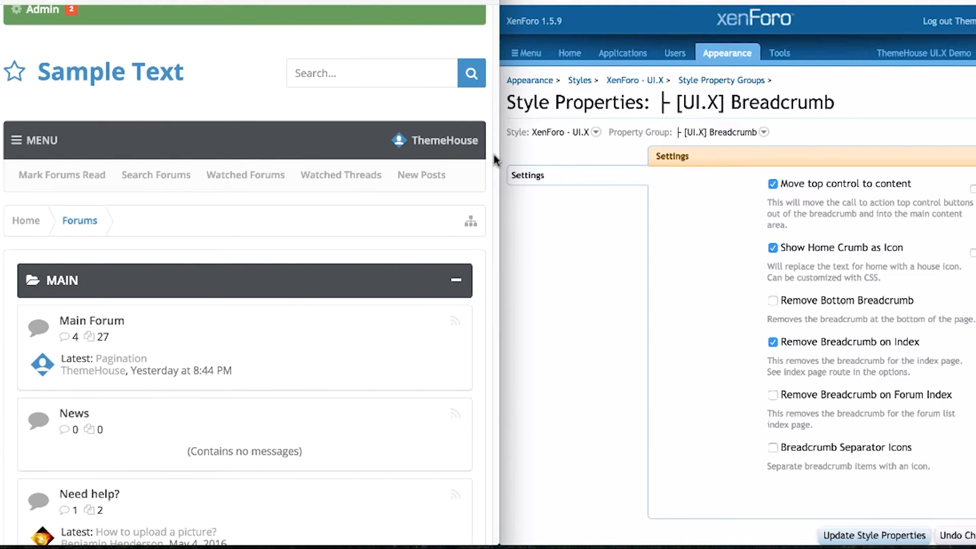
scroll(493, 155, "down", 1)
left_click_drag(492, 98, 487, 406)
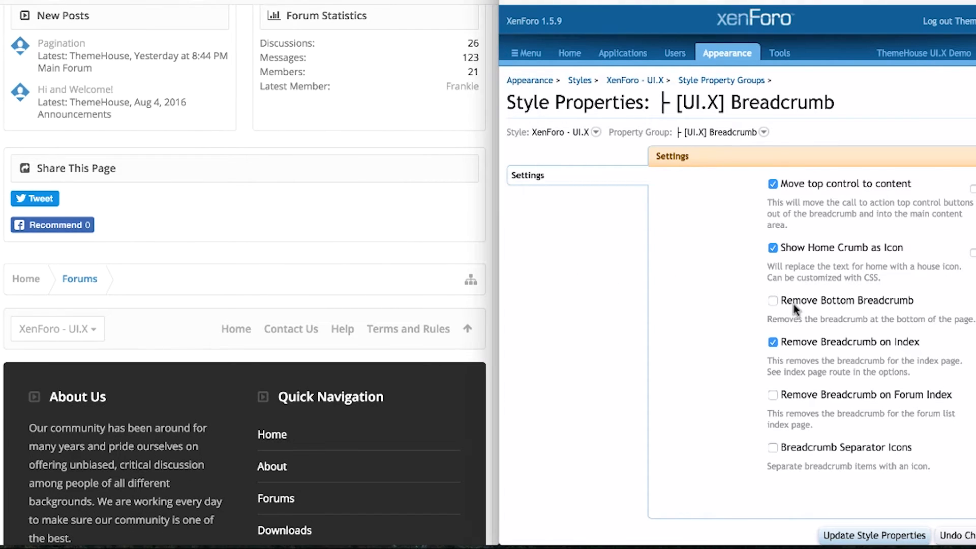
left_click(819, 300)
right_click(849, 519)
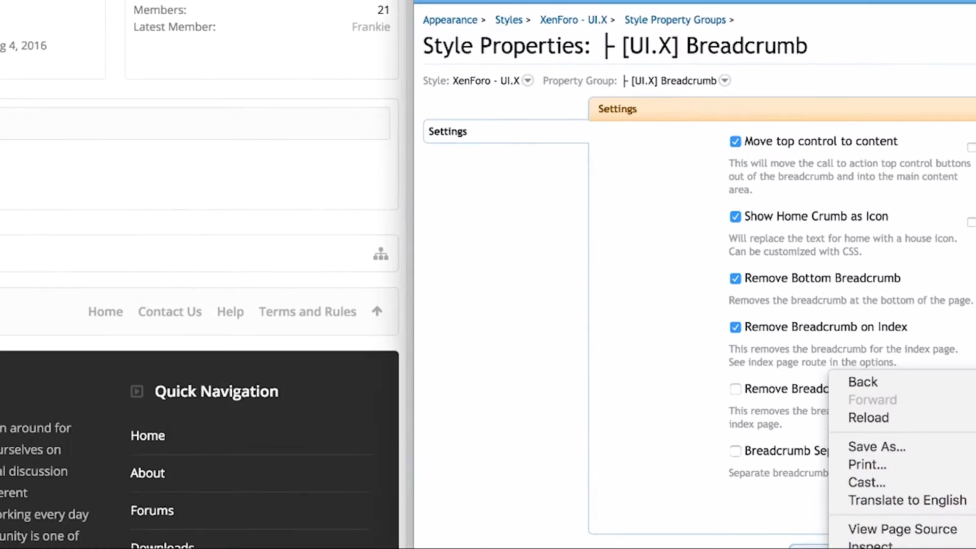
key("Escape")
left_click(628, 153)
left_click(638, 151)
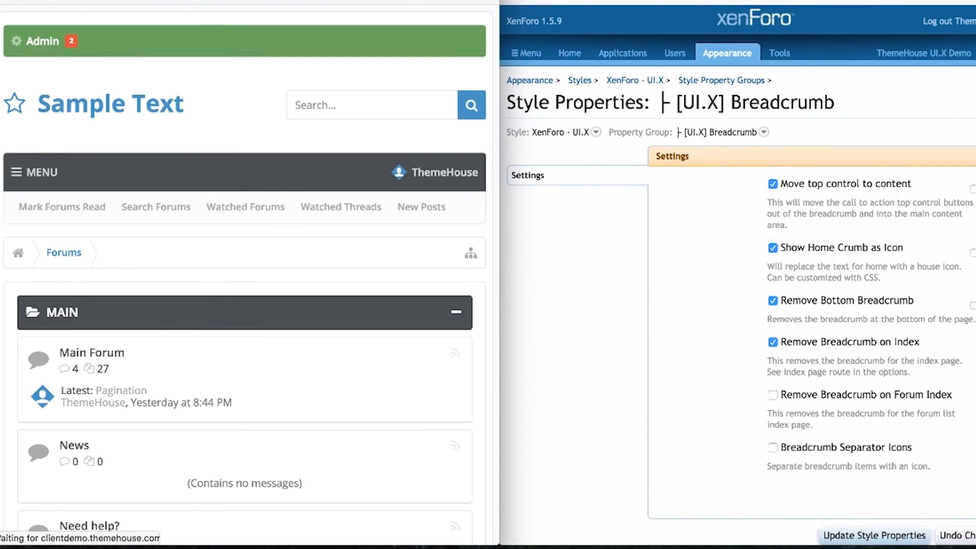
Enable Breadcrumb Separator Icons, update the style properties, and reload the forum.
scroll(420, 9, "down", 1)
left_click_drag(493, 59, 506, 14)
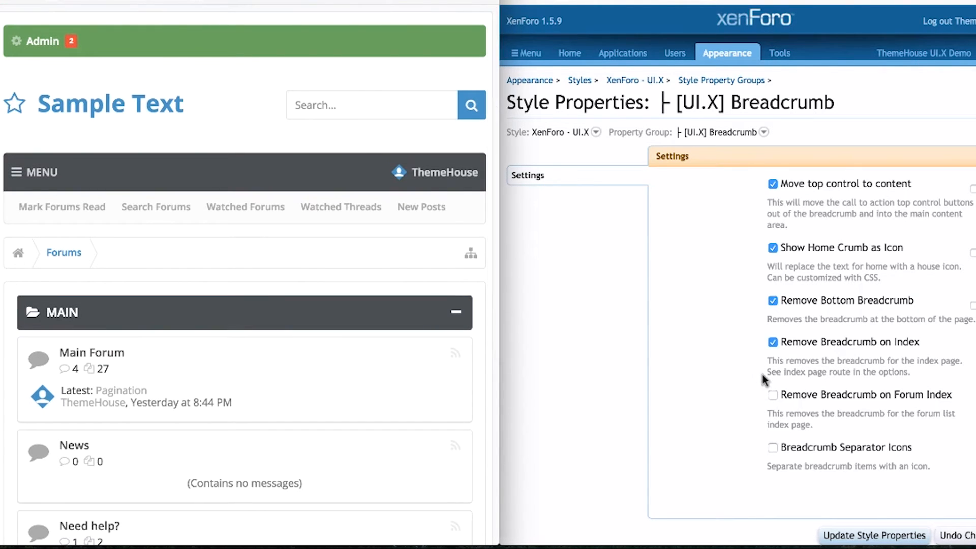
left_click(773, 447)
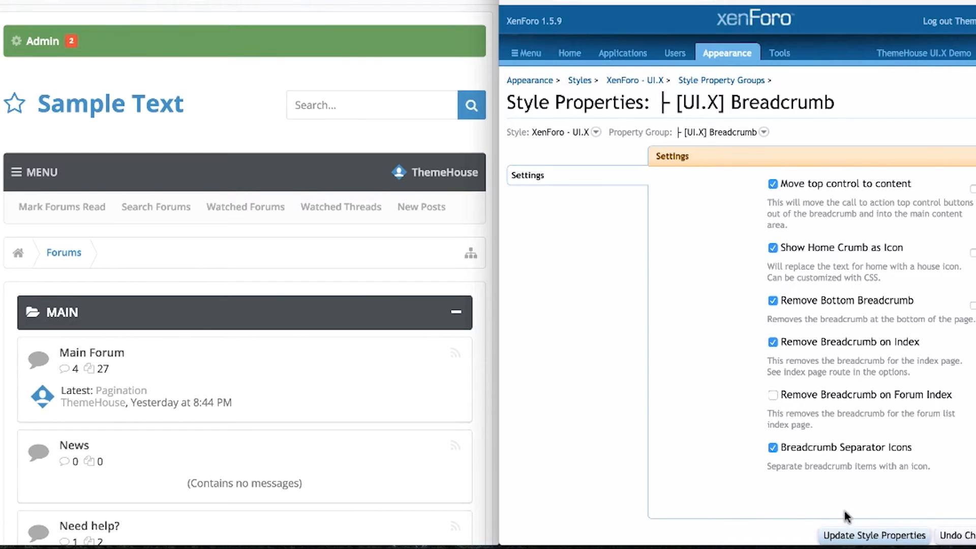
left_click(857, 537)
left_click(330, 1)
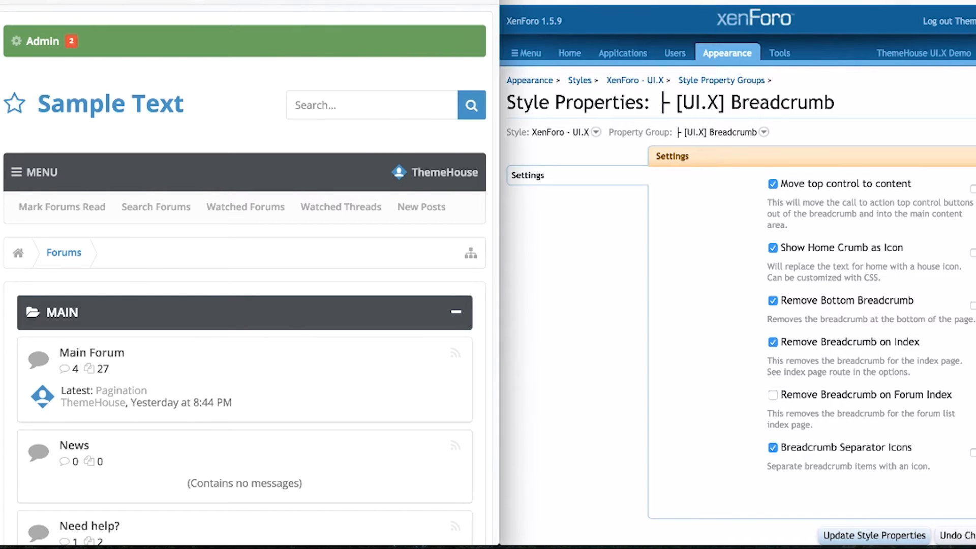
key("super+r")
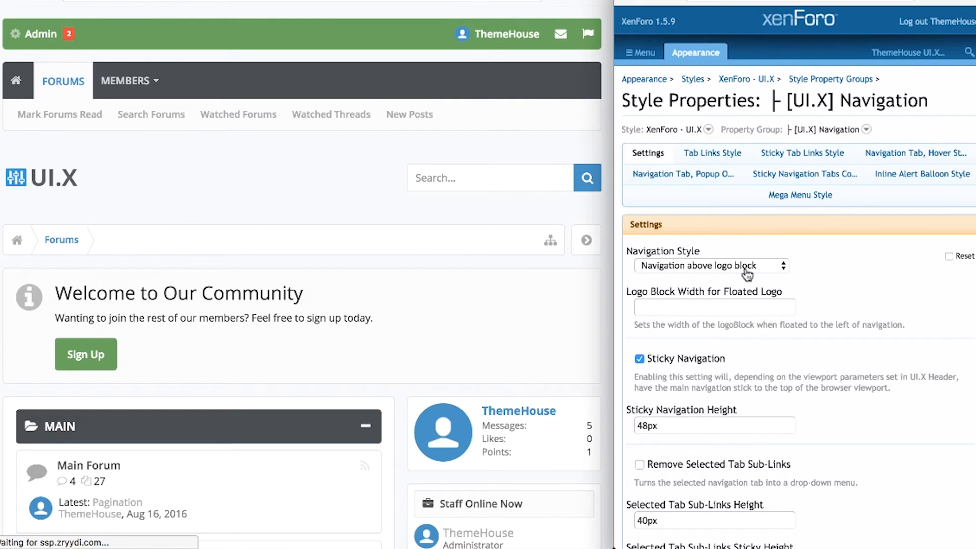
Try Logo inside navigation, then save Float logo next to navigation as the Navigation Style.
left_click(770, 266)
left_click(770, 279)
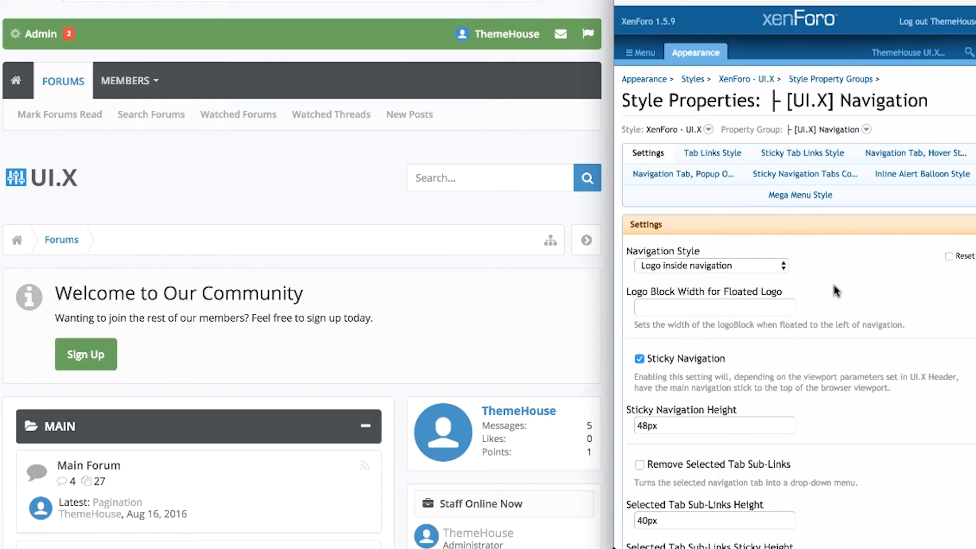
scroll(793, 274, "down", 15)
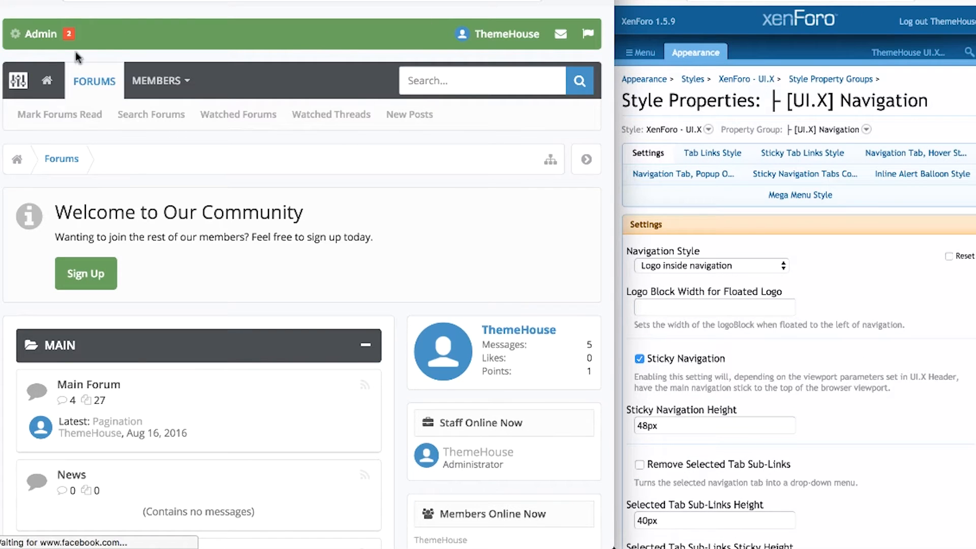
left_click(699, 265)
left_click(722, 276)
scroll(838, 374, "down", 15)
left_click(861, 498)
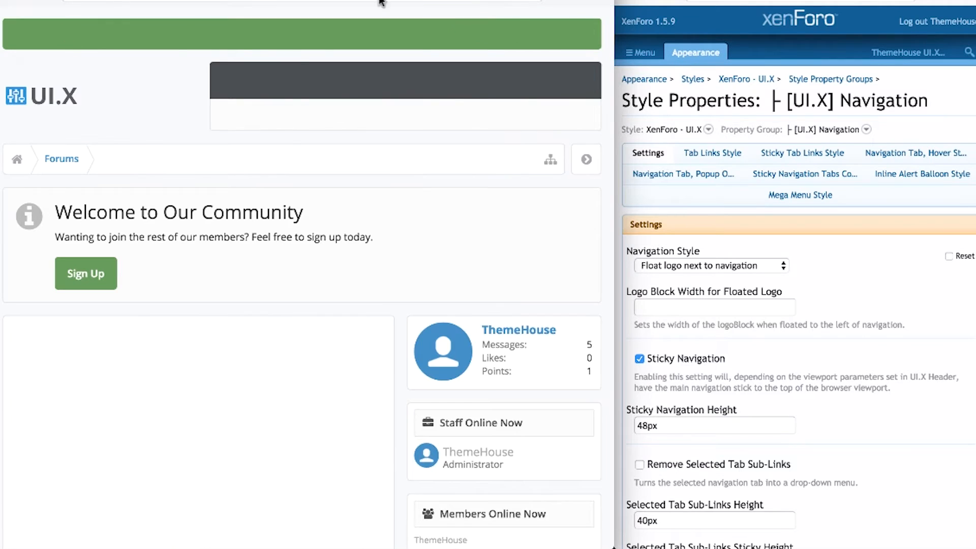
Set the Navigation Style back to Default and save.
left_click(763, 265)
left_click(768, 223)
scroll(857, 282, "down", 20)
left_click(850, 501)
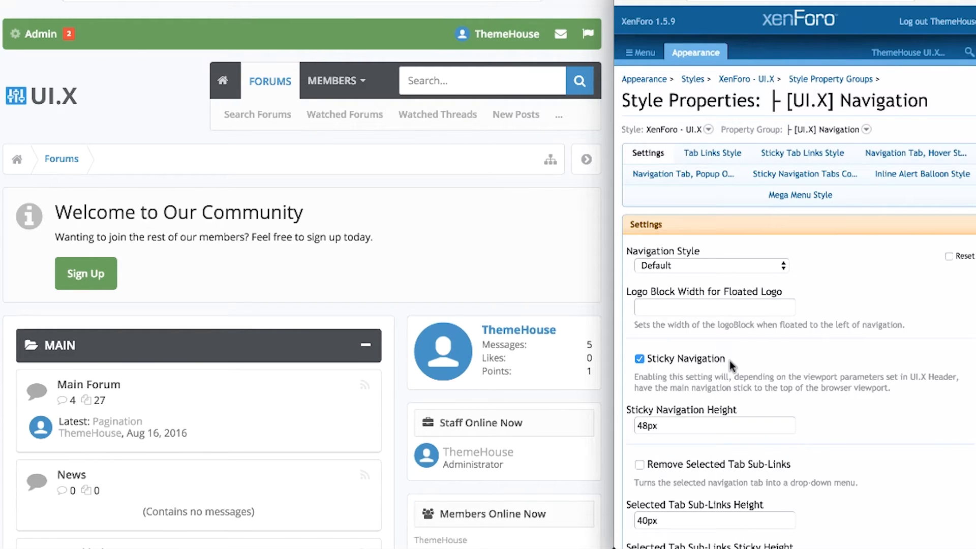
Leave Sticky Navigation Height unchanged and turn on Remove Selected Tab Sub-Links.
left_click(720, 421)
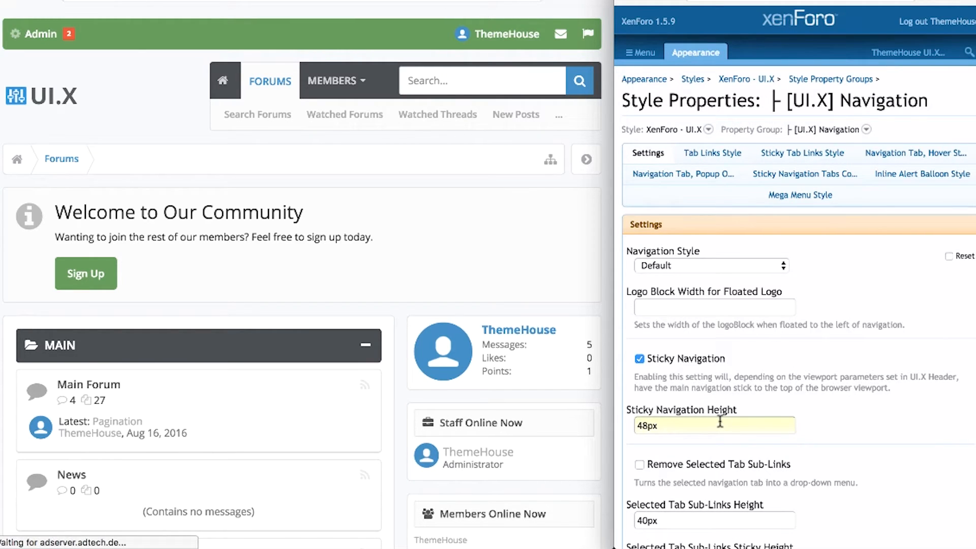
left_click(876, 432)
scroll(876, 432, "down", 1)
scroll(869, 424, "down", 5)
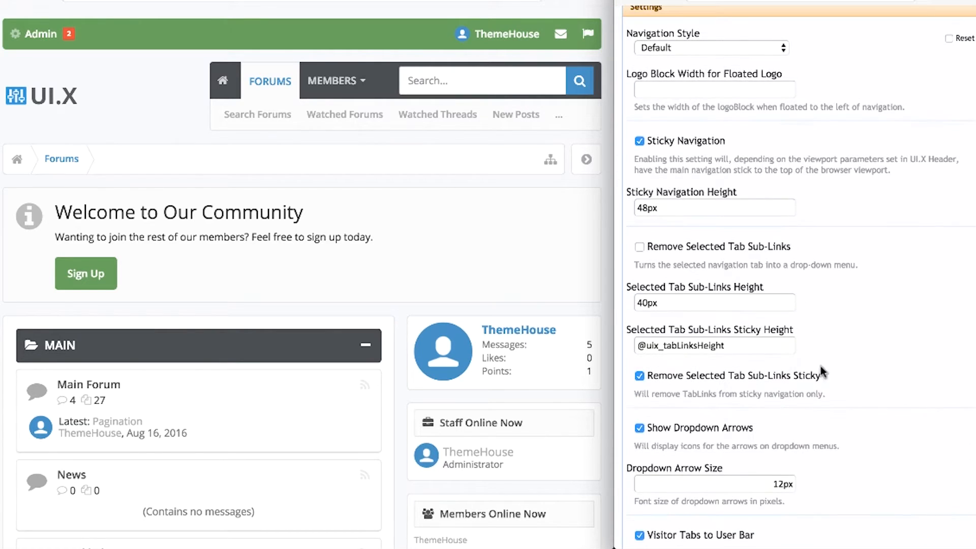
left_click(724, 247)
scroll(883, 280, "down", 12)
Save the sub-links change and check the Forums drop-down on the forum.
left_click(846, 499)
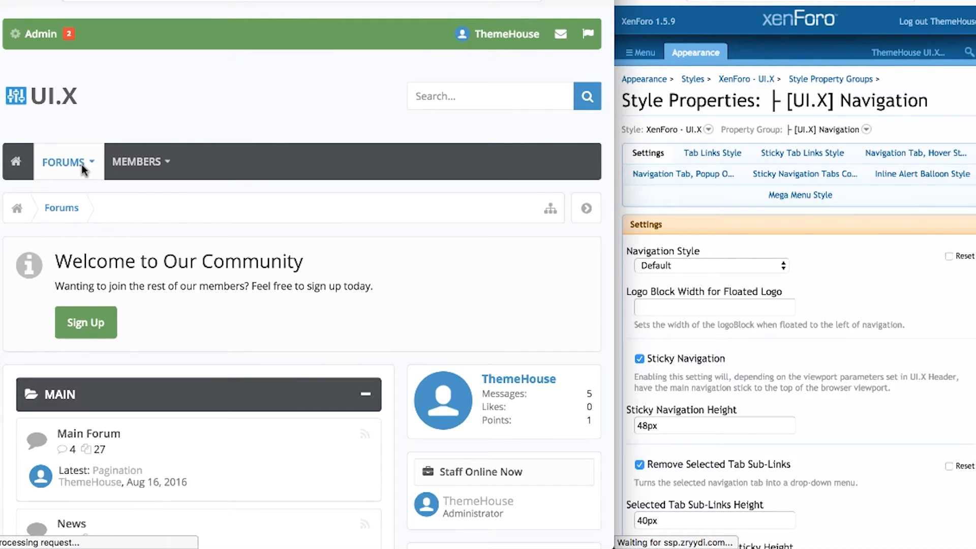
left_click(83, 164)
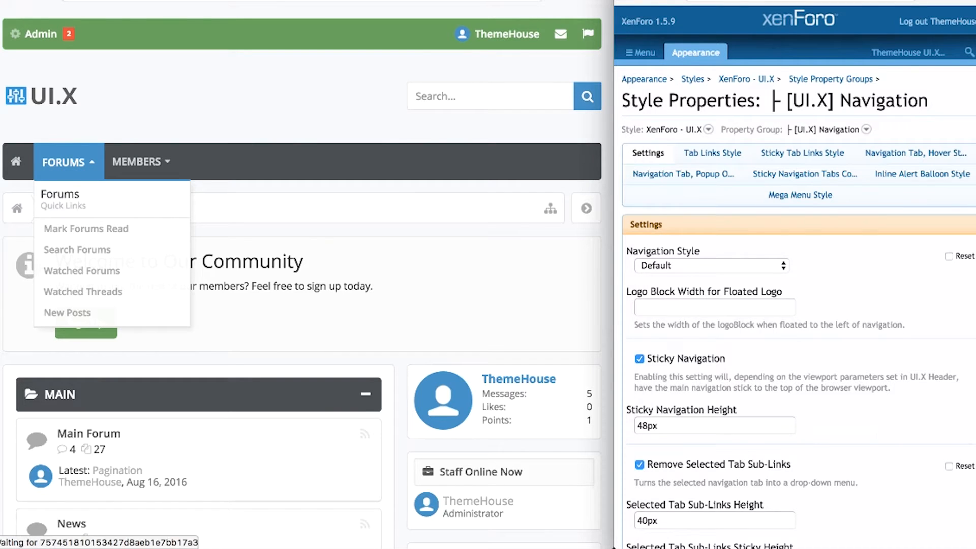
scroll(880, 431, "down", 3)
scroll(861, 422, "down", 3)
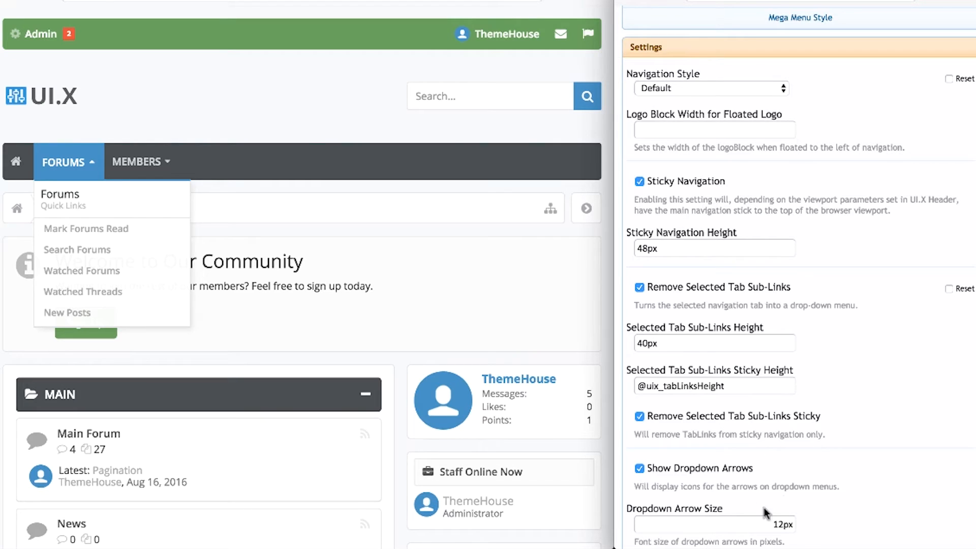
scroll(847, 512, "down", 4)
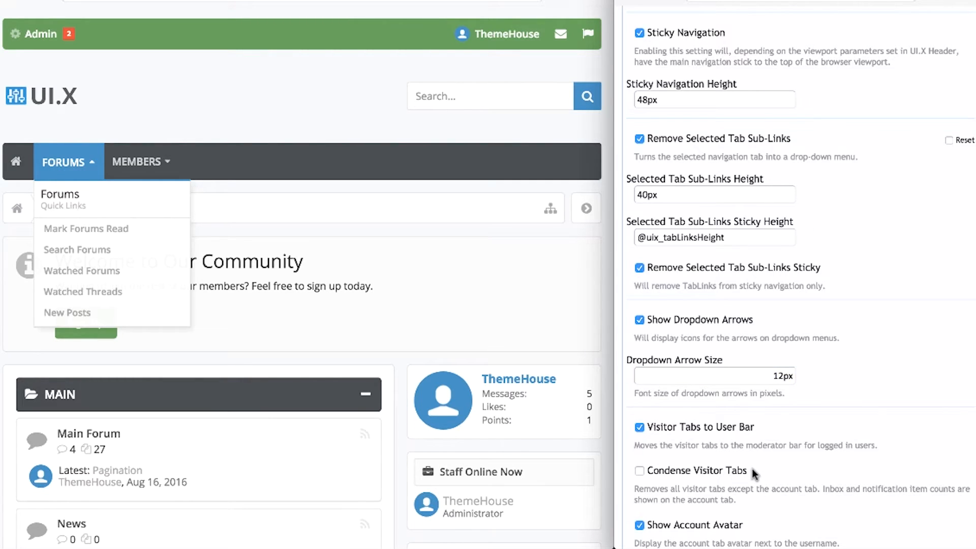
scroll(752, 468, "down", 5)
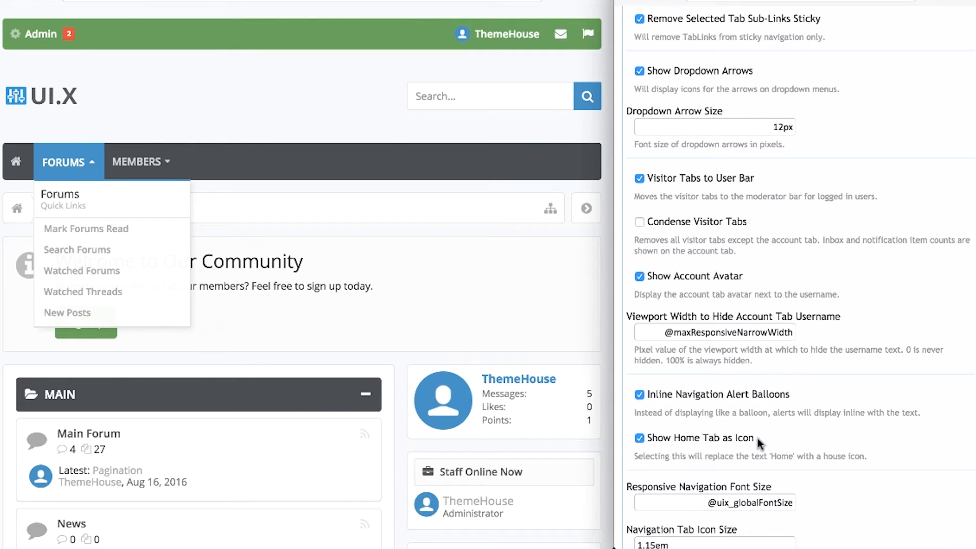
Turn off Show Home Tab as Icon, save, and review the navigation font and icon sizes.
left_click(732, 436)
scroll(848, 445, "down", 3)
left_click(846, 497)
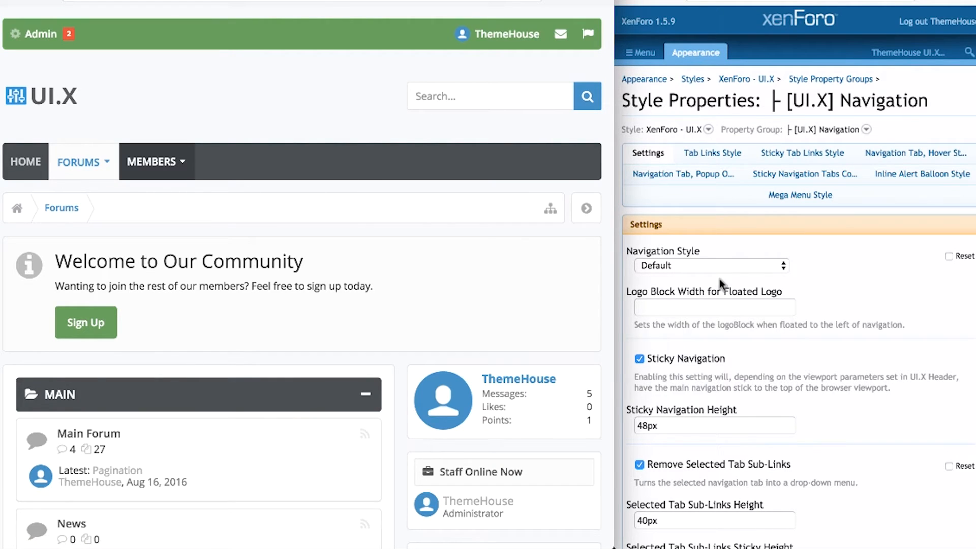
scroll(890, 291, "down", 15)
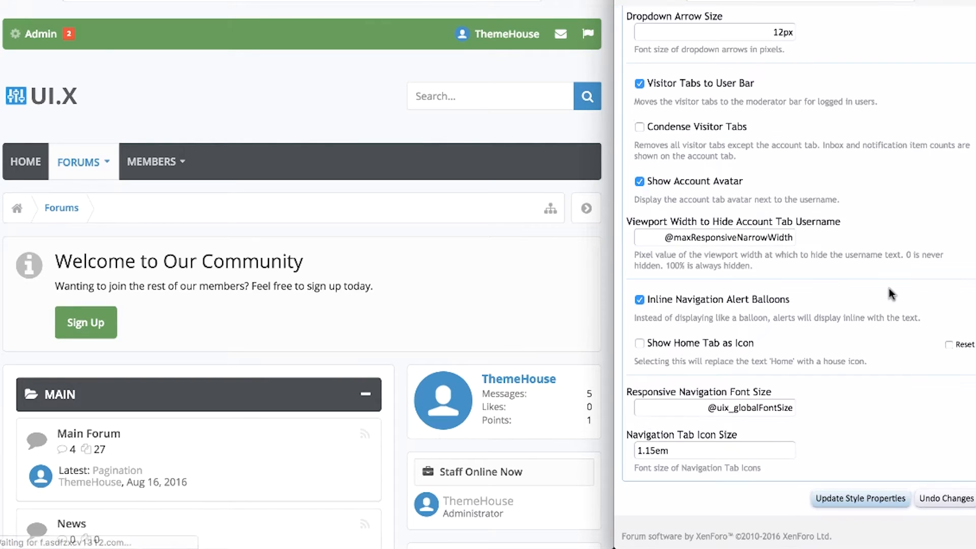
left_click(674, 408)
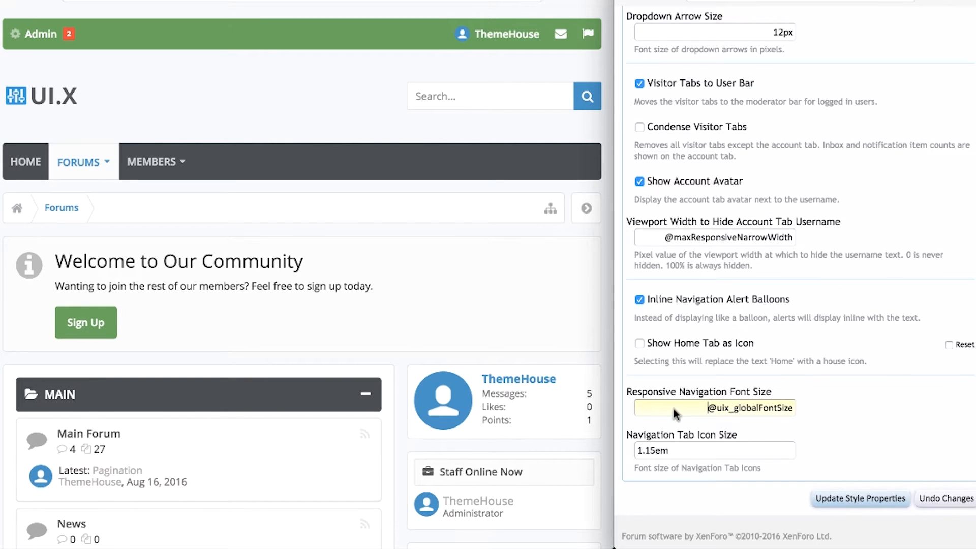
left_click(688, 450)
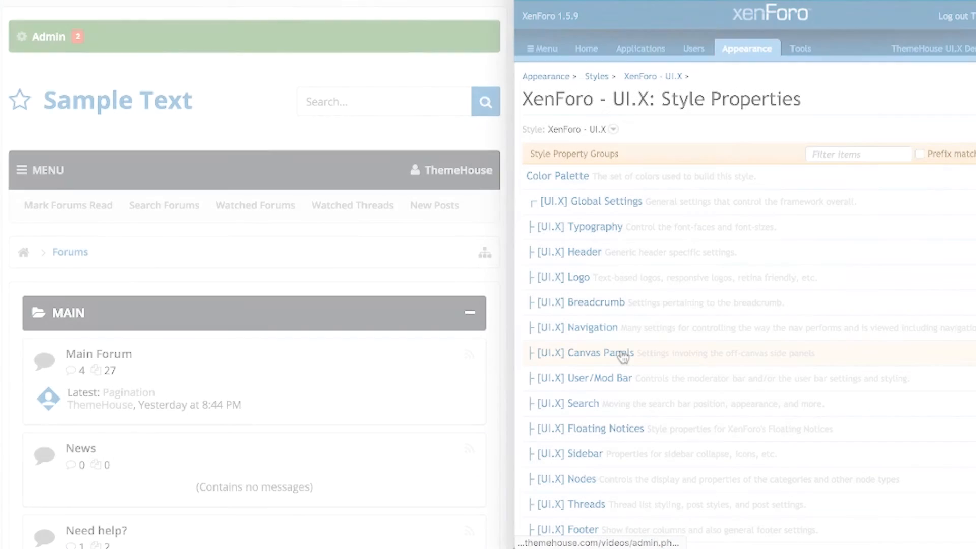
In Canvas Panels, review the panel animation type and duration and preview the off-canvas navigation panel.
left_click(623, 355)
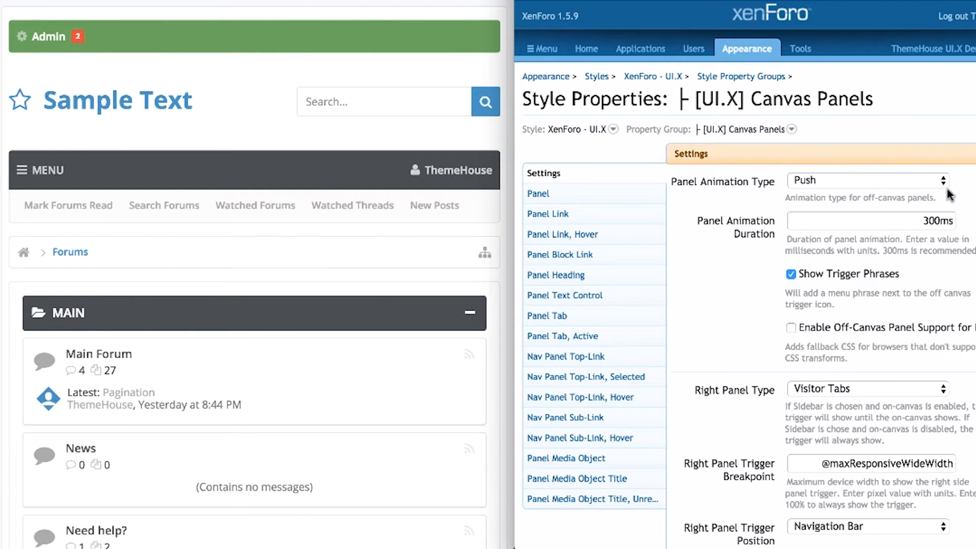
left_click(940, 186)
left_click(939, 186)
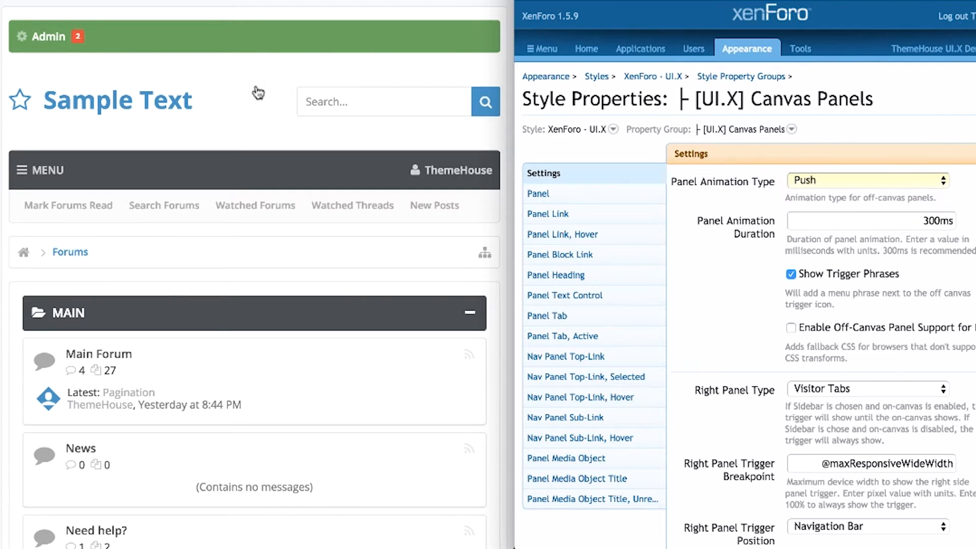
left_click(39, 171)
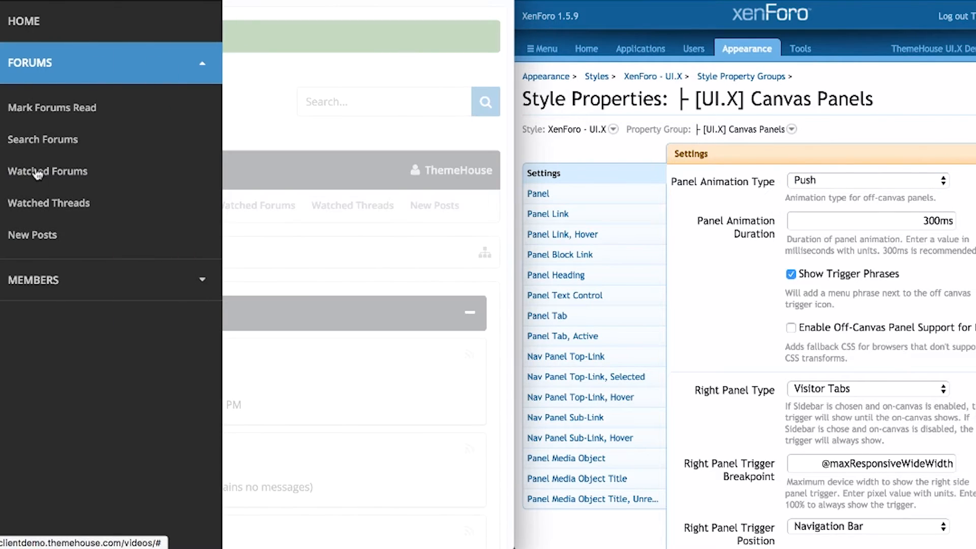
left_click(302, 53)
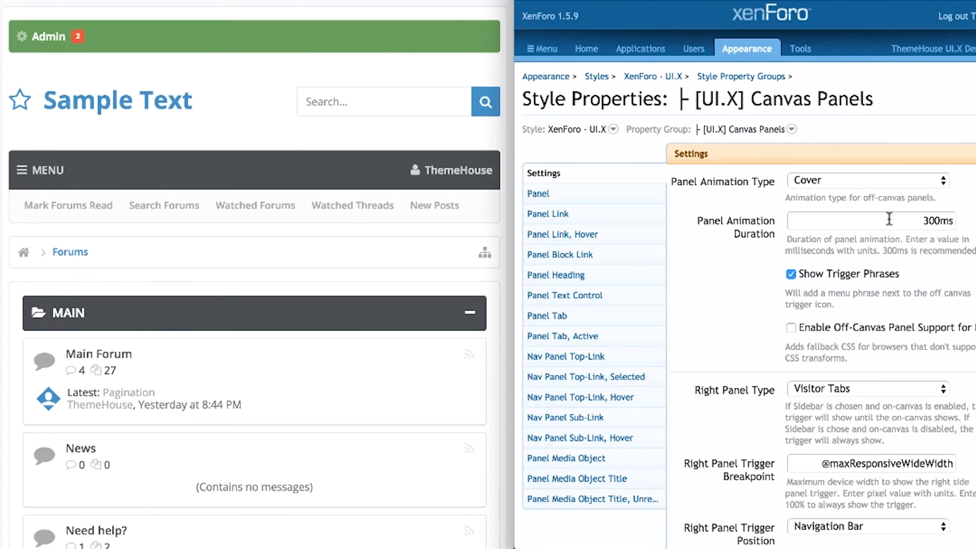
double_click(889, 219)
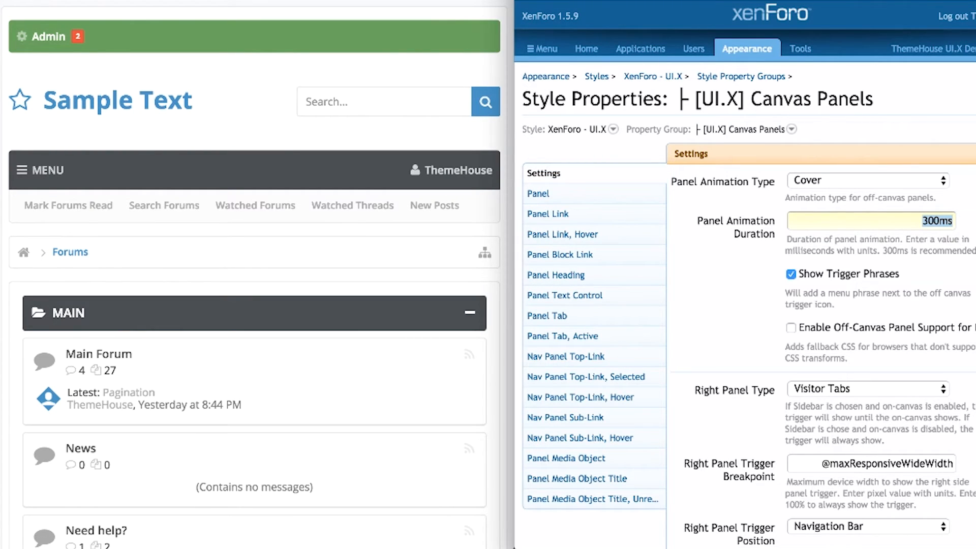
left_click_drag(858, 305, 736, 291)
left_click(736, 291)
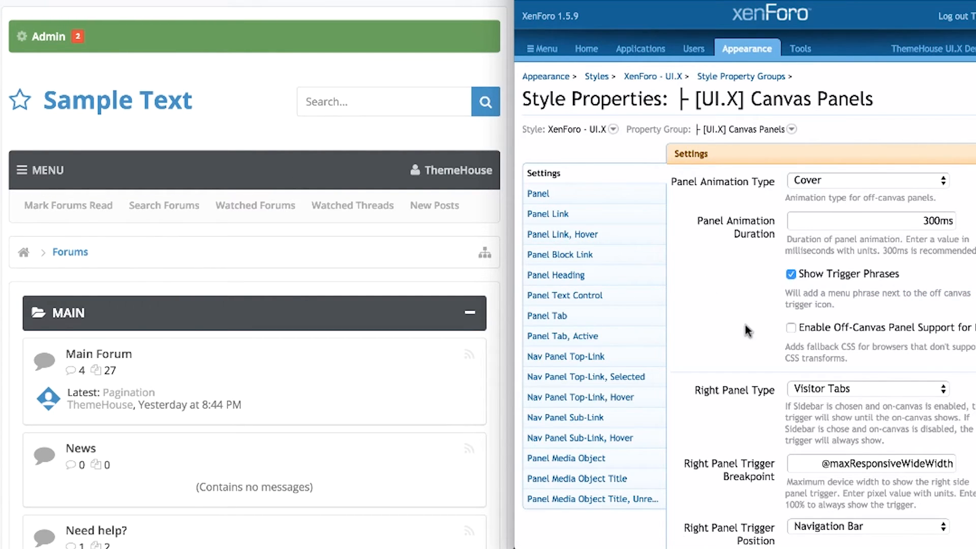
Keep Visitor Tabs as the right panel type, preview the visitor panel, and check trigger position choices.
scroll(745, 327, "down", 5)
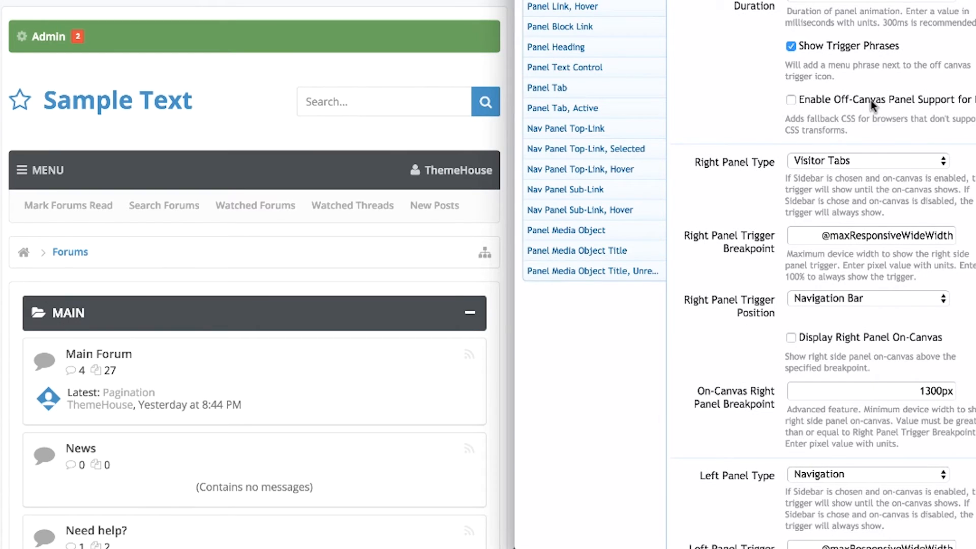
left_click(878, 160)
left_click(878, 161)
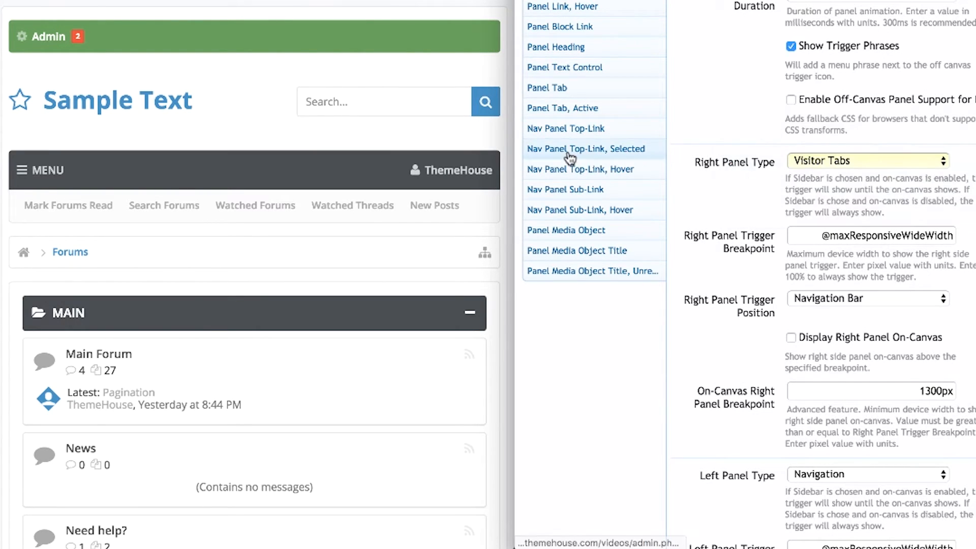
left_click(457, 173)
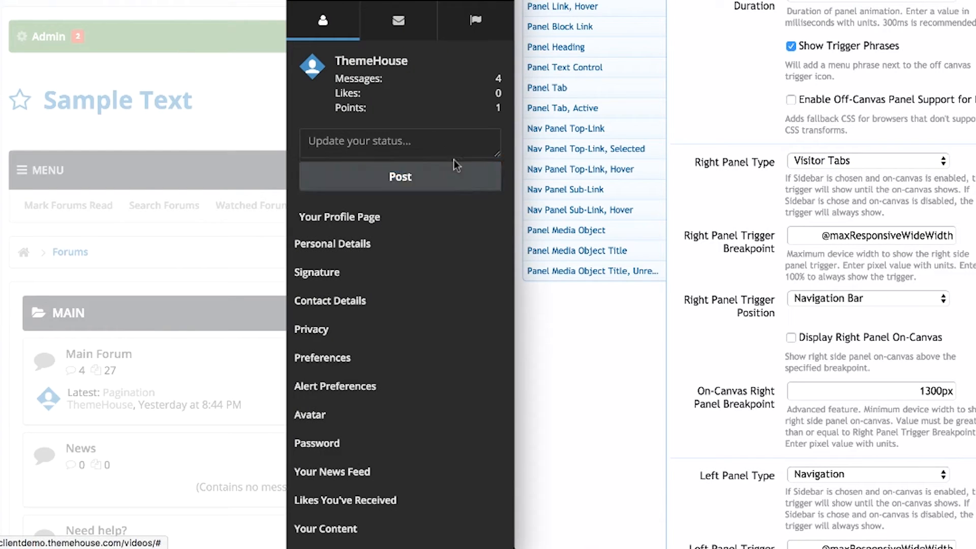
left_click(247, 94)
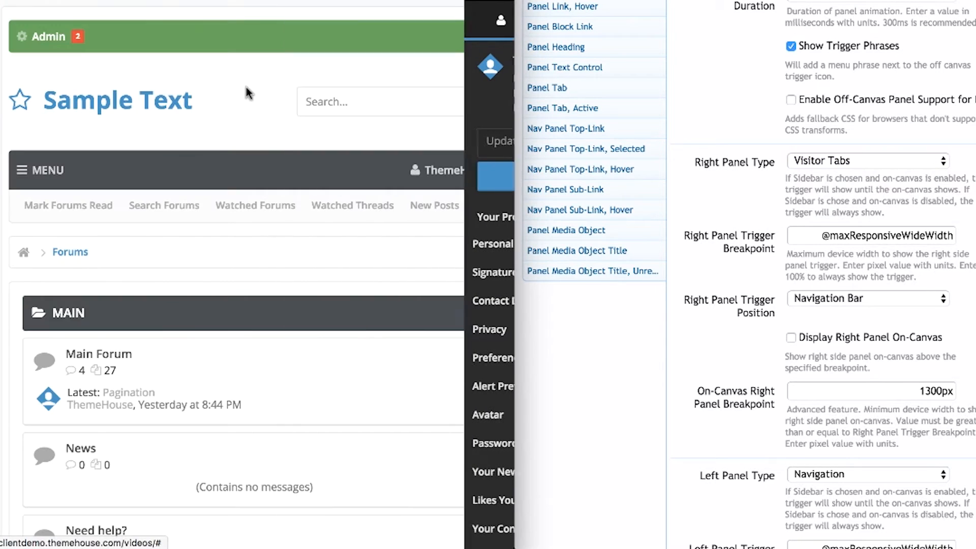
left_click(834, 298)
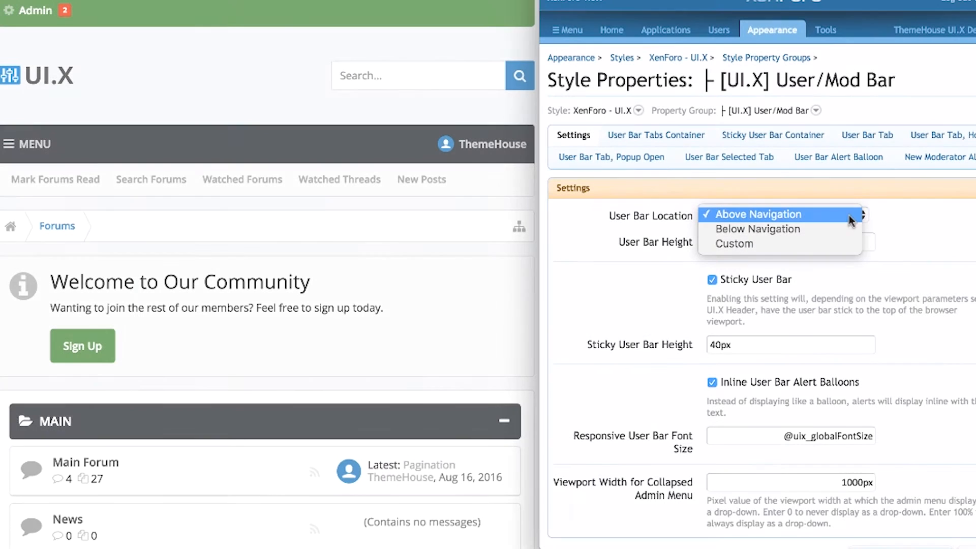
Set User Bar Location to Below Navigation and save.
left_click(847, 228)
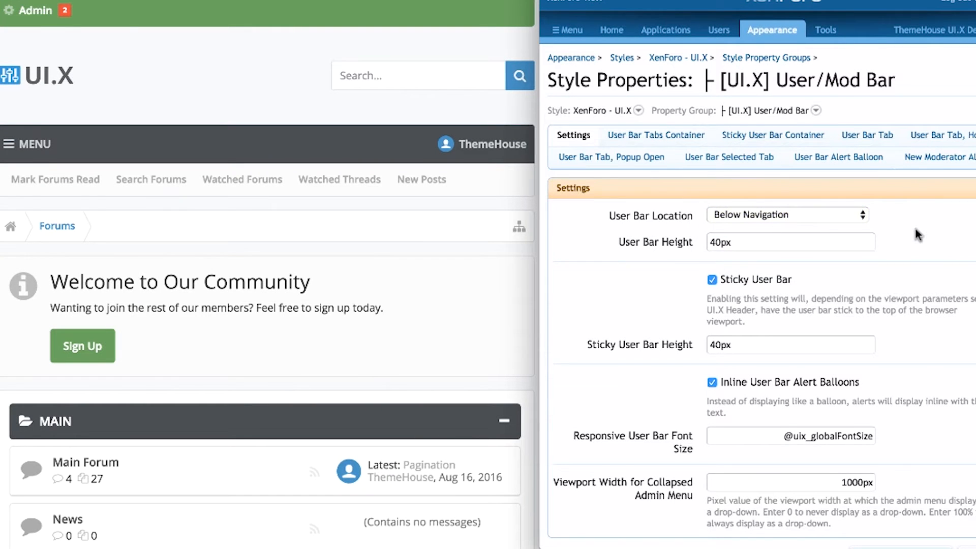
scroll(916, 229, "down", 2)
left_click(895, 497)
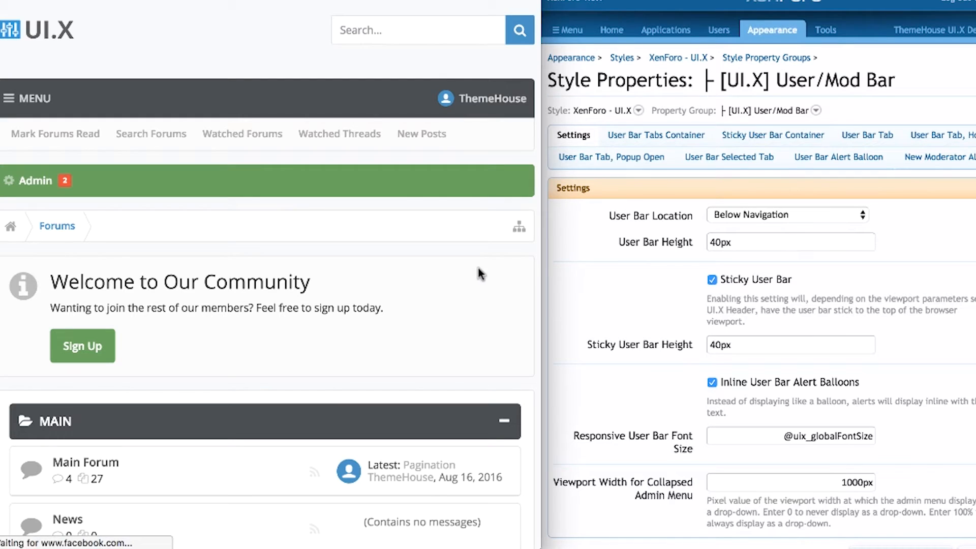
Review the sticky user bar height and the collapsed admin menu viewport width without changes.
scroll(478, 268, "down", 3)
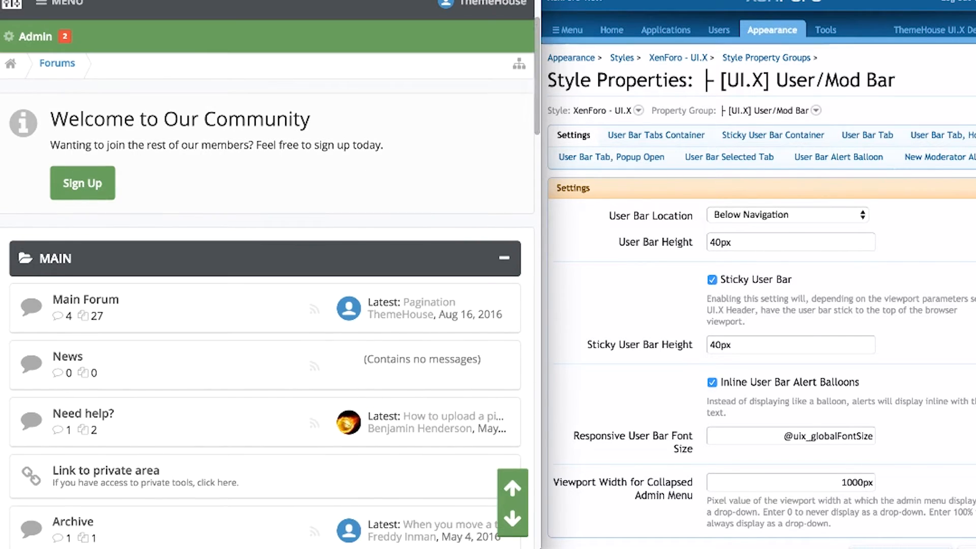
scroll(492, 266, "down", 3)
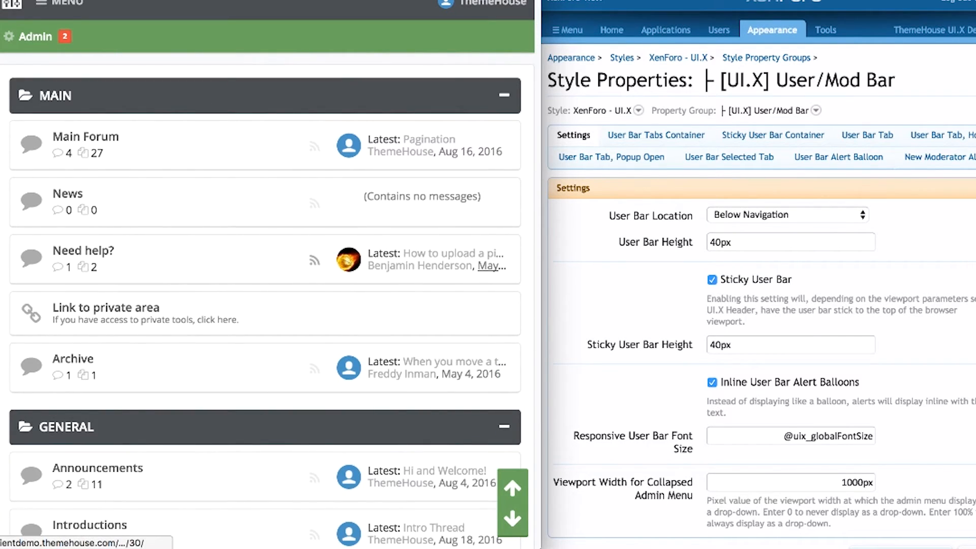
scroll(491, 266, "up", 6)
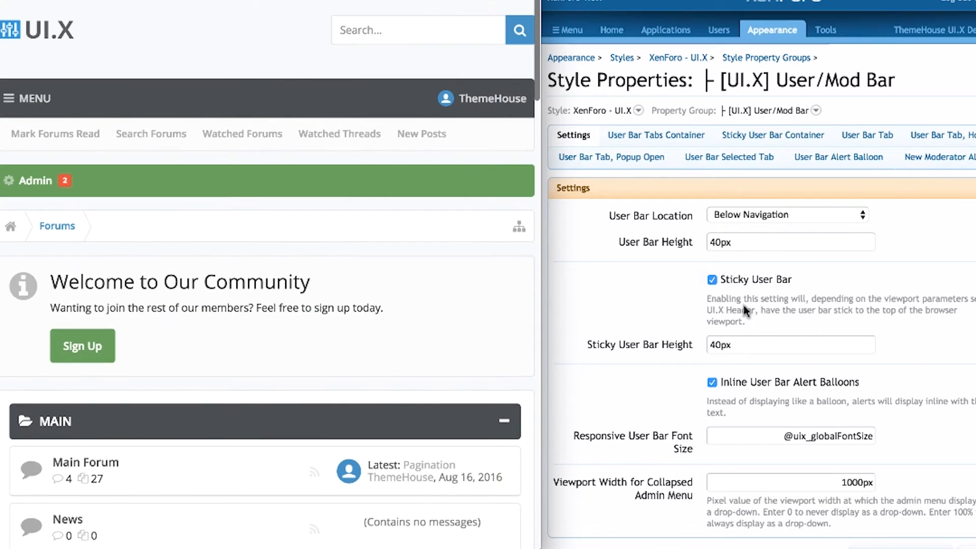
left_click(761, 343)
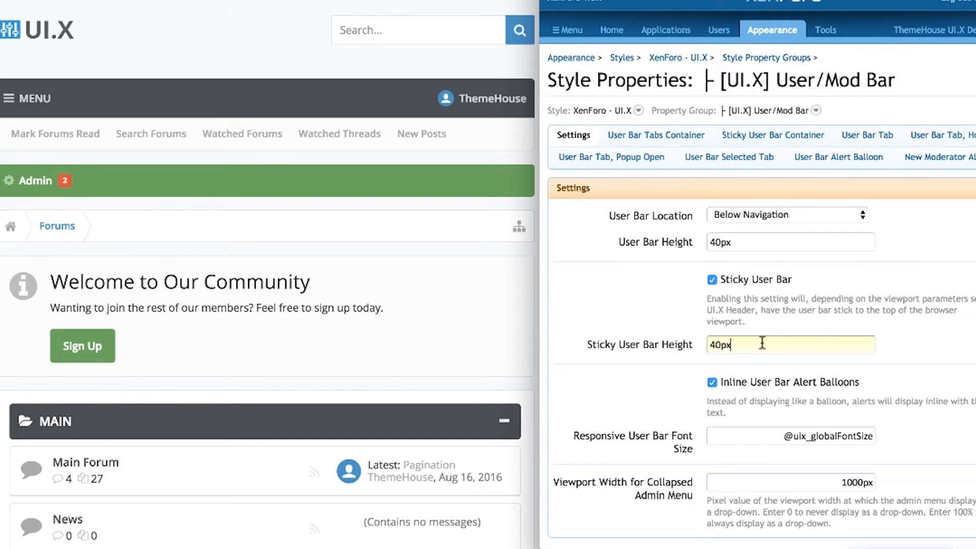
left_click(878, 382)
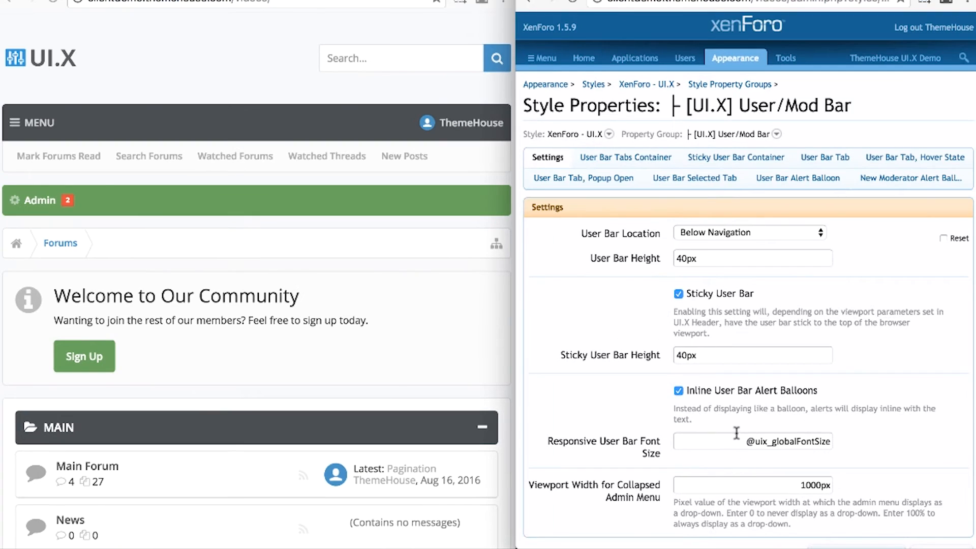
left_click(727, 480)
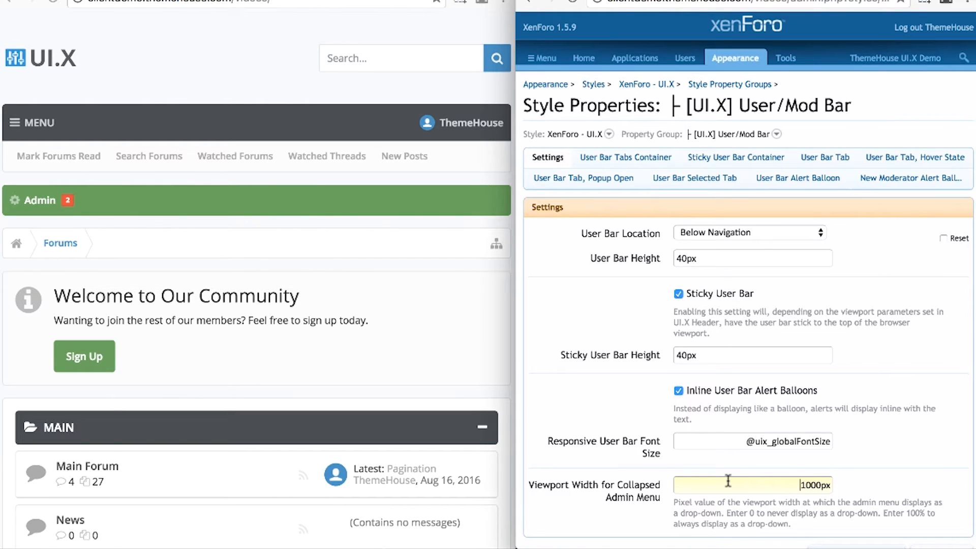
left_click(895, 464)
scroll(895, 463, "down", 2)
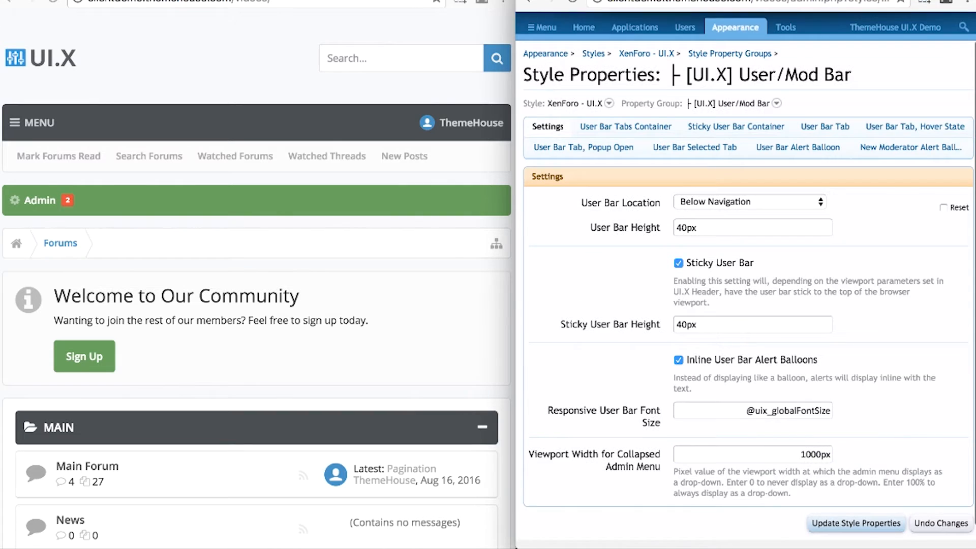
scroll(897, 429, "down", 1)
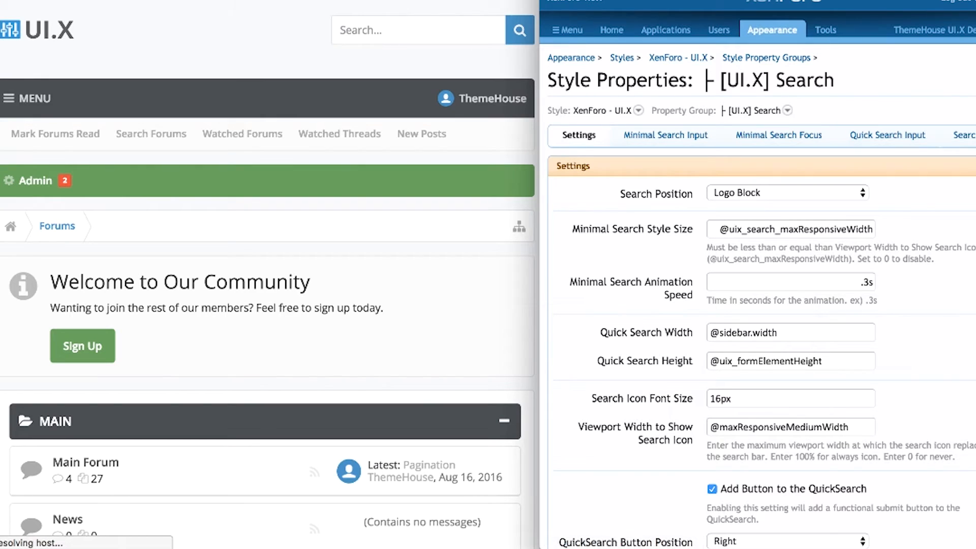
Keep Search Position at Logo Block and review the minimal search, quick search and icon size values.
left_click(832, 195)
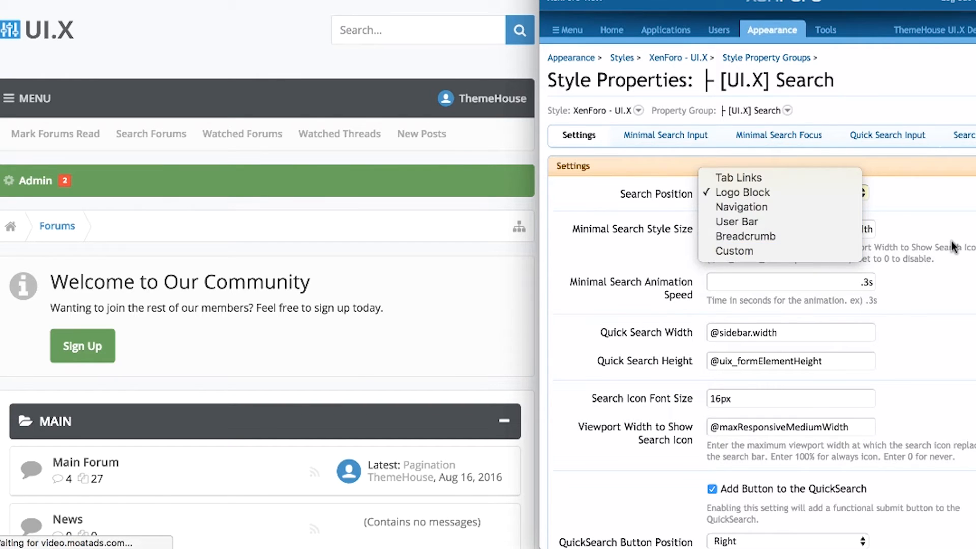
left_click(970, 227)
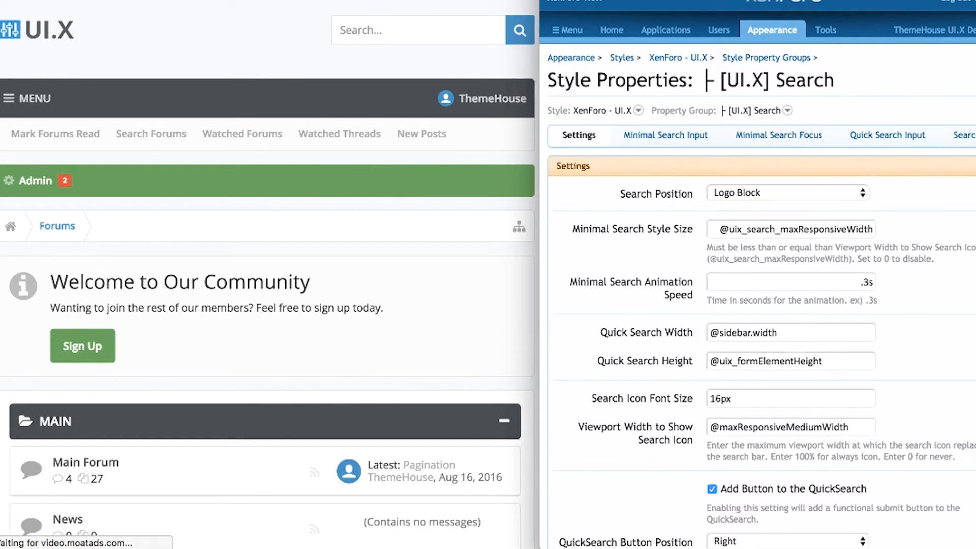
left_click(710, 229)
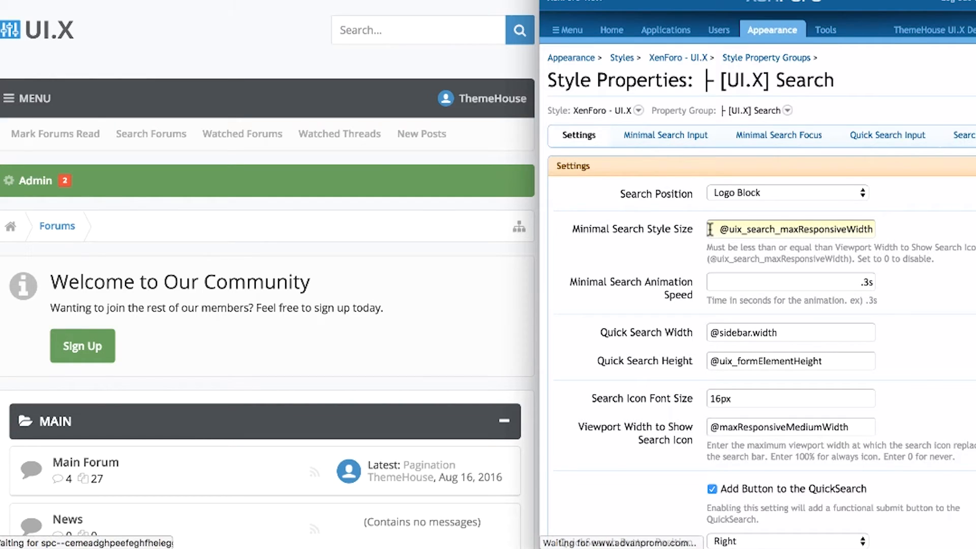
left_click(765, 283)
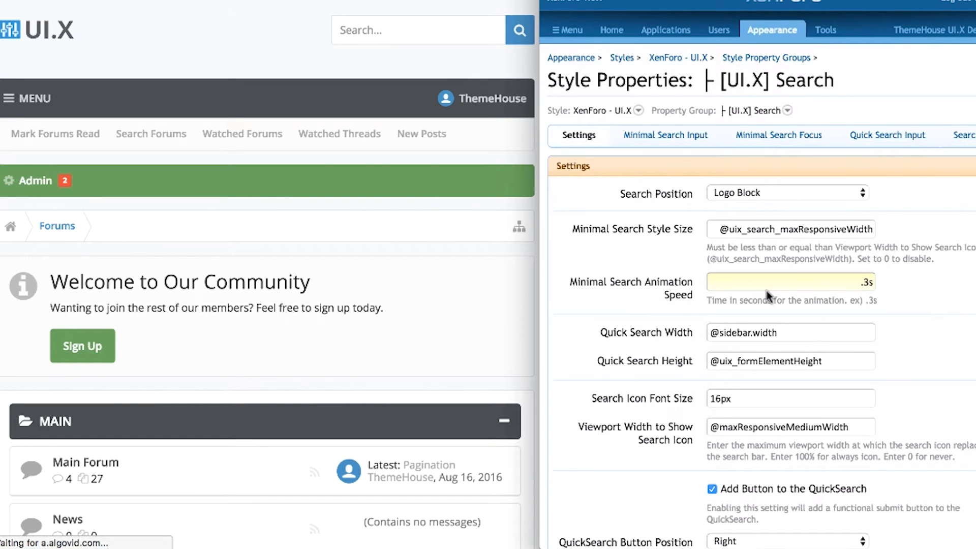
left_click(802, 329)
left_click(830, 358)
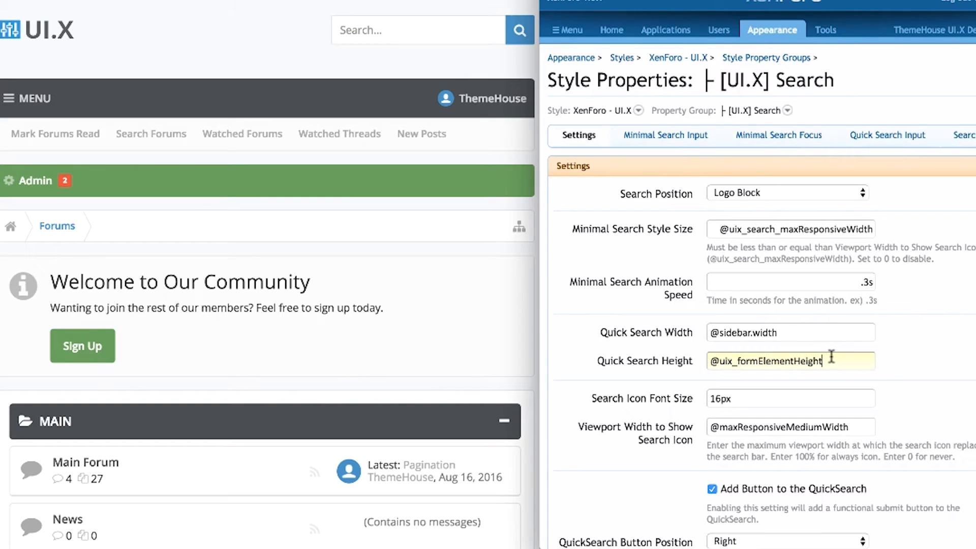
left_click(842, 398)
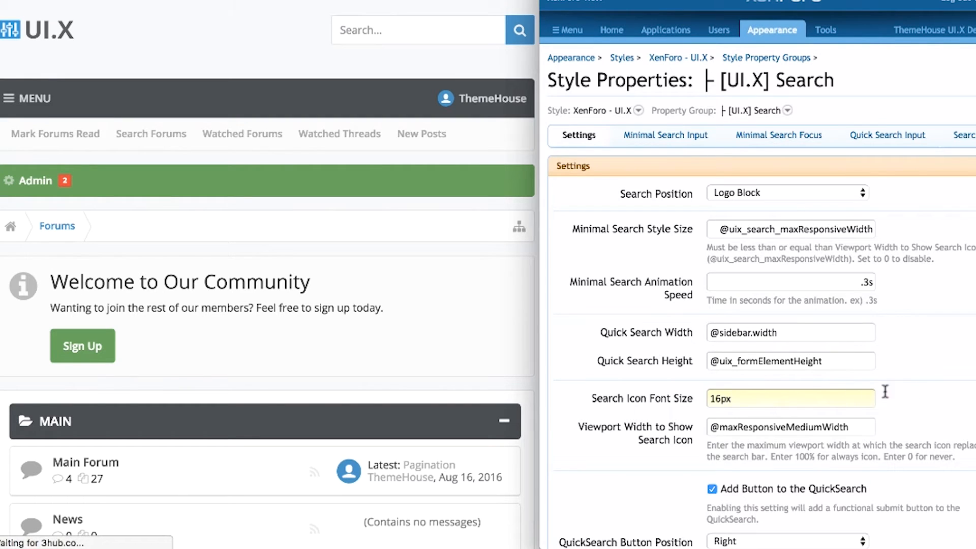
scroll(946, 402, "down", 1)
scroll(758, 274, "down", 2)
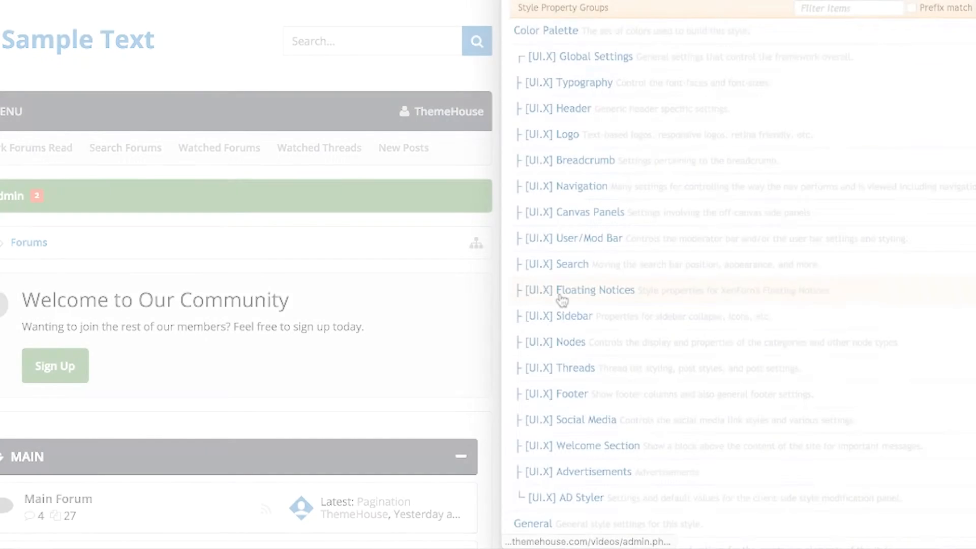
Set Position For Floating Notices to 1, save, and reload the forum to preview.
left_click(561, 300)
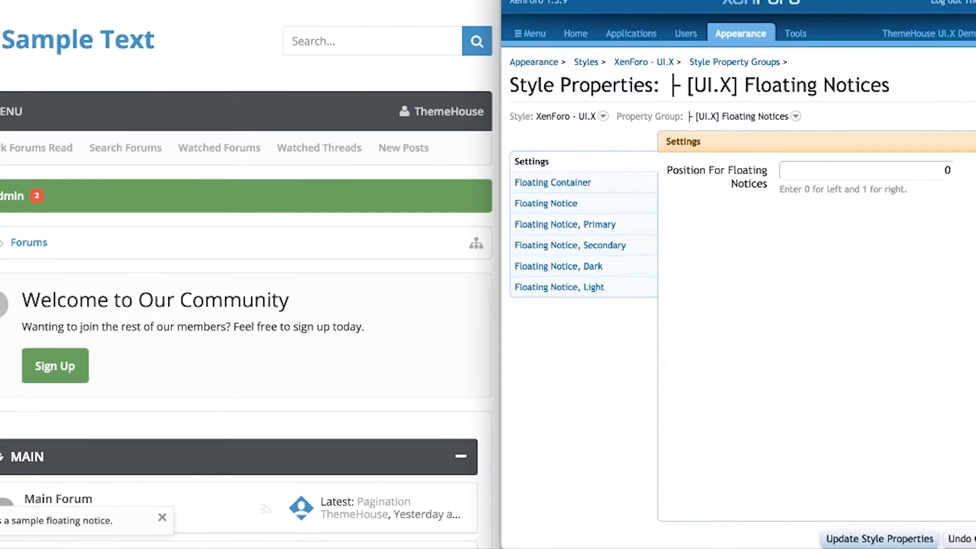
double_click(947, 171)
type("1")
left_click(868, 532)
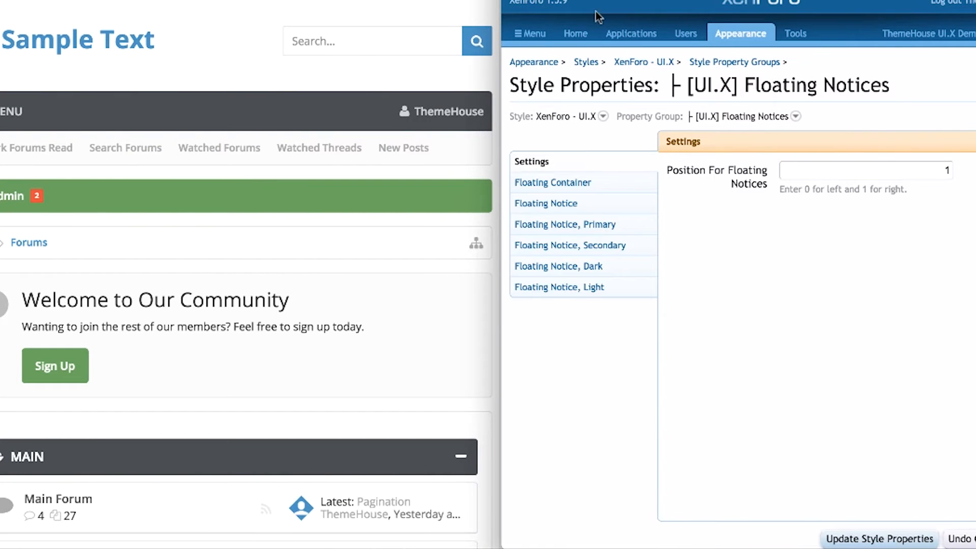
key("super+r")
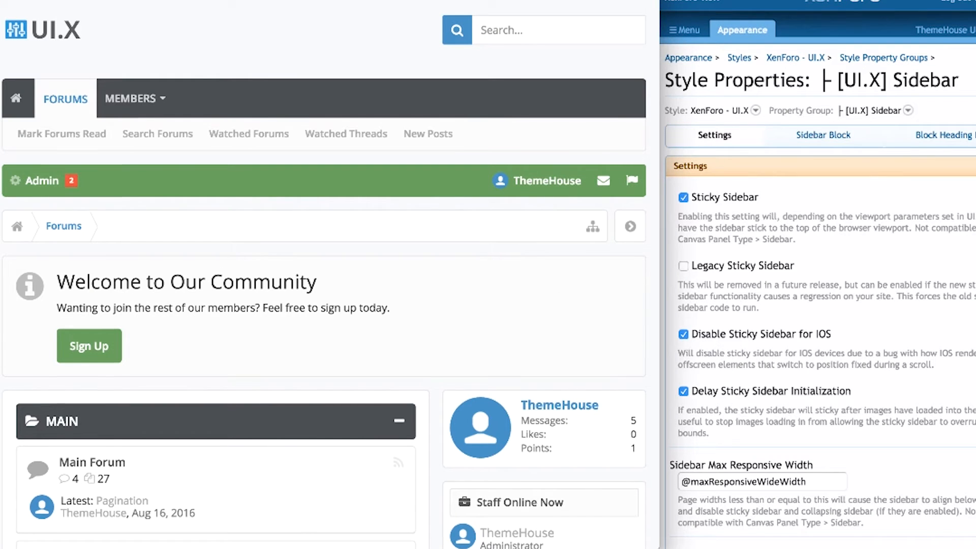
scroll(558, 301, "down", 2)
scroll(509, 204, "down", 8)
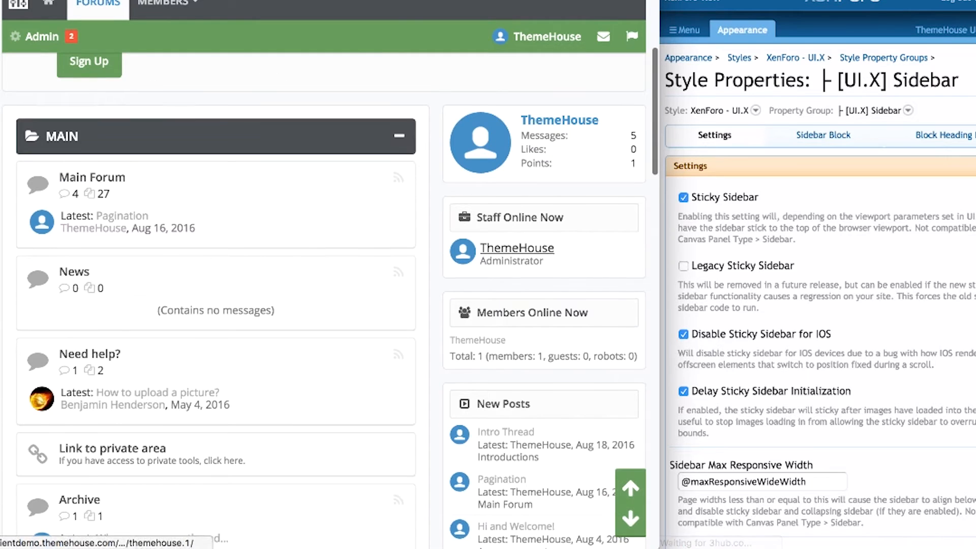
scroll(325, 300, "down", 15)
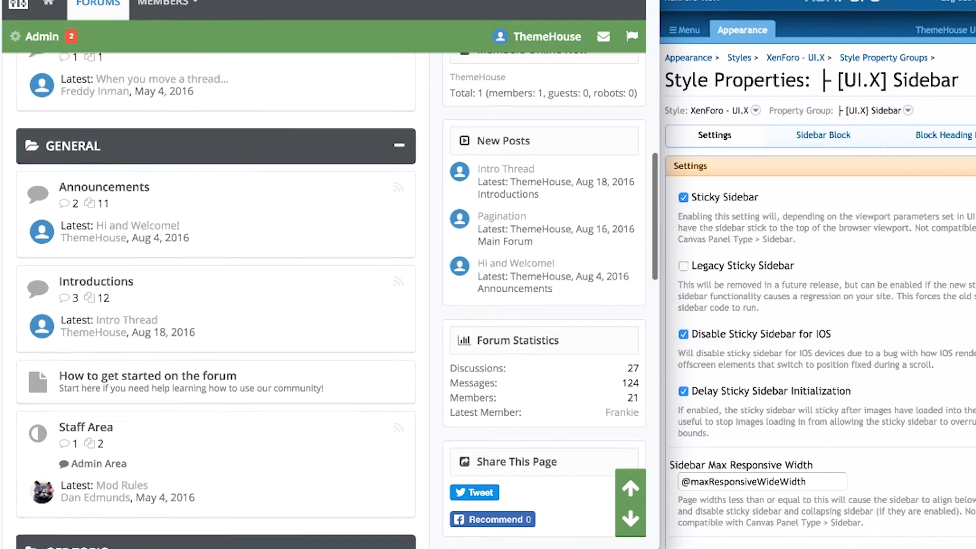
scroll(216, 300, "up", 9)
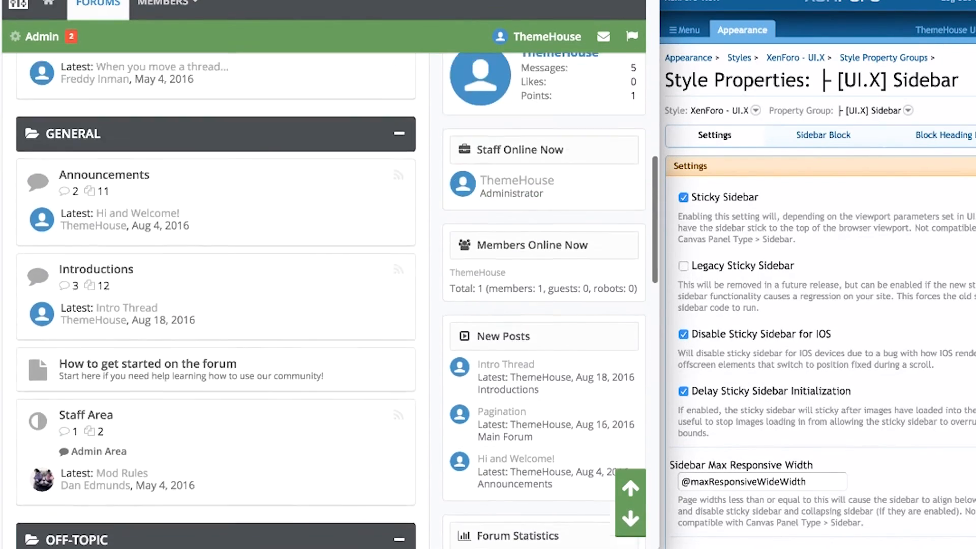
scroll(325, 300, "up", 12)
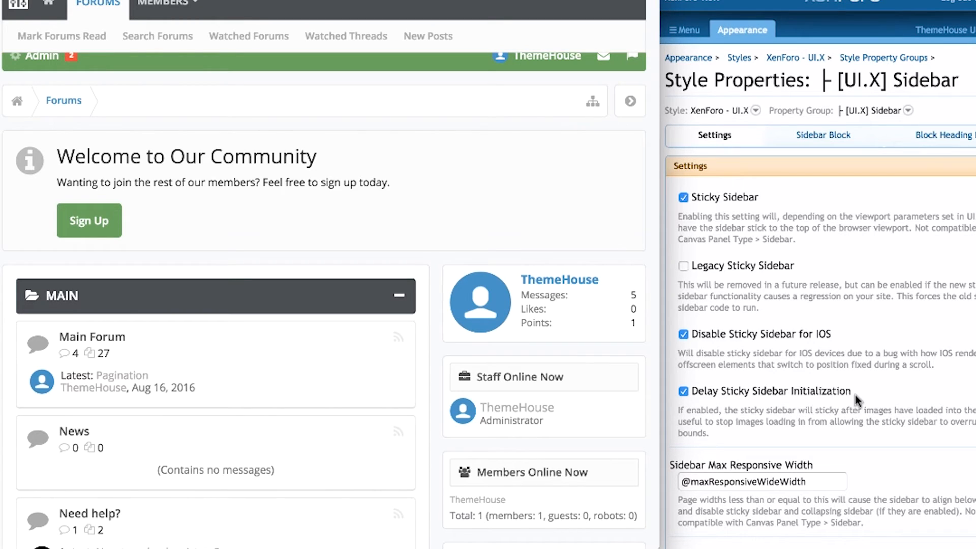
scroll(873, 412, "down", 1)
scroll(863, 289, "down", 5)
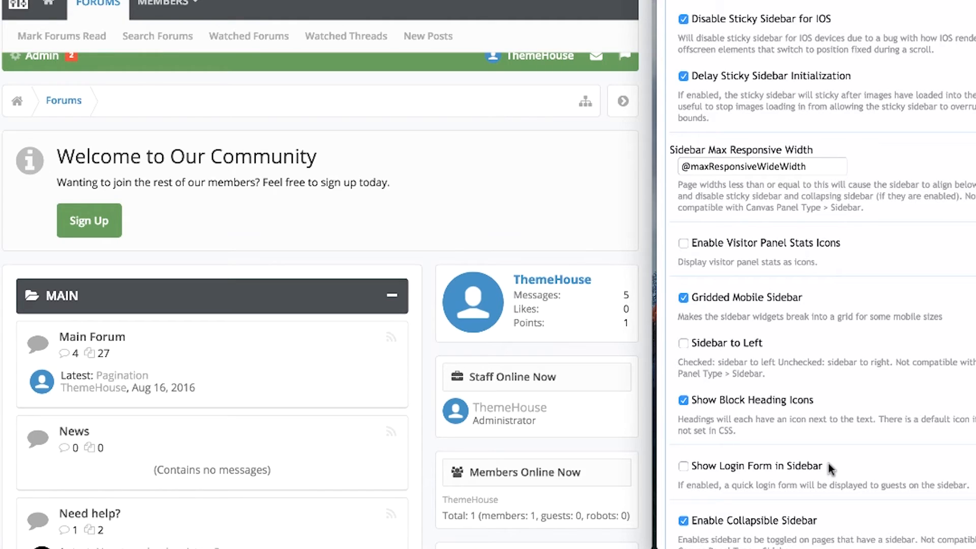
Switch the sidebar login form on, then back off again.
left_click(797, 466)
left_click(791, 467)
scroll(831, 518, "down", 3)
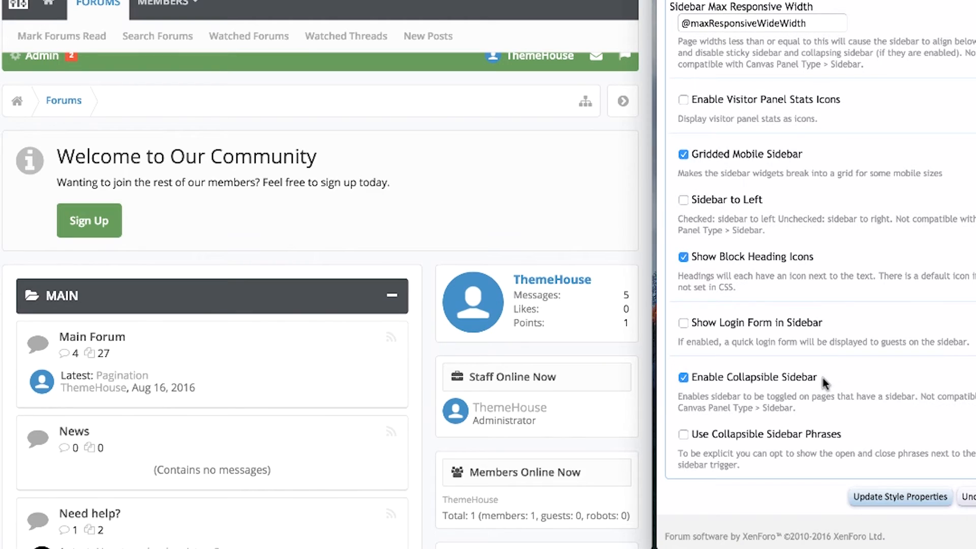
Collapse and restore the forum sidebar, then enable Use Collapsible Sidebar Phrases and save.
left_click(595, 229)
left_click(625, 97)
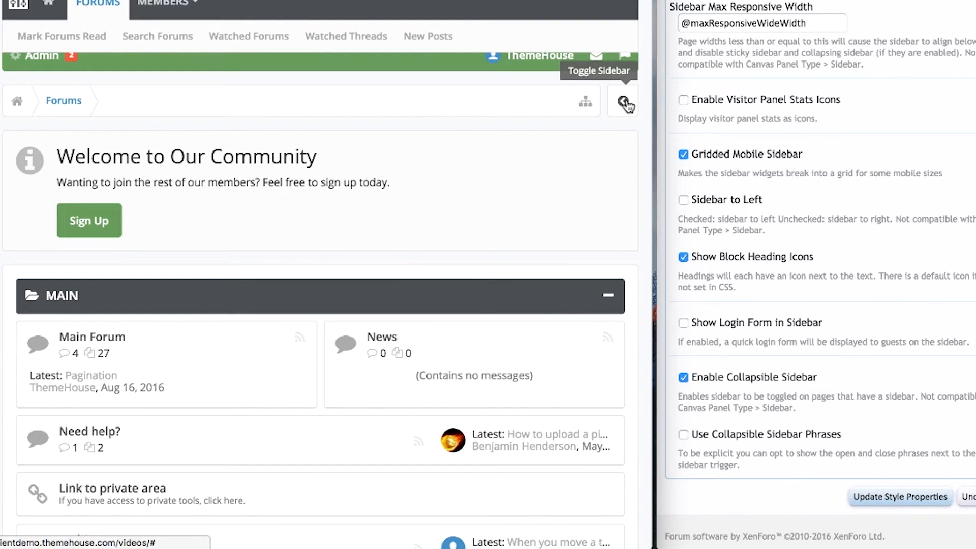
left_click(624, 101)
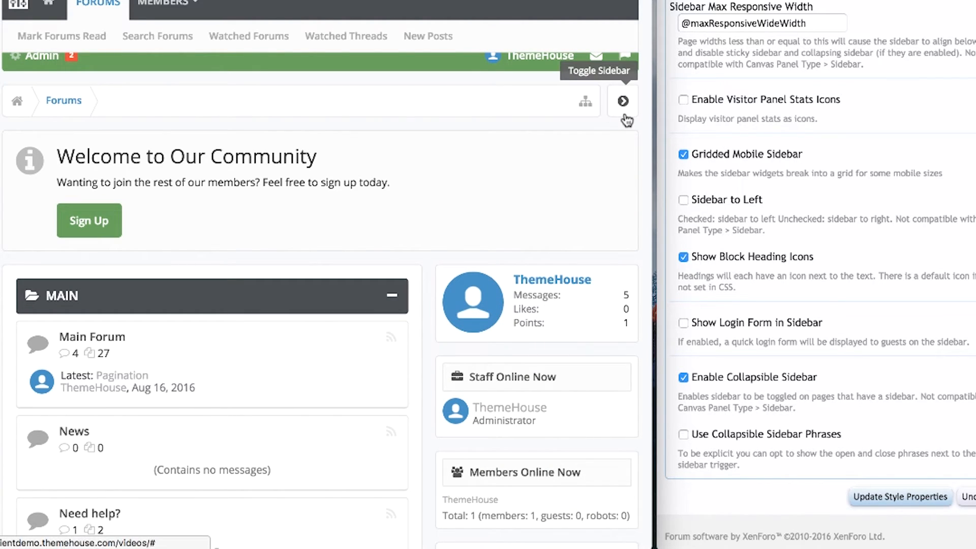
left_click(701, 435)
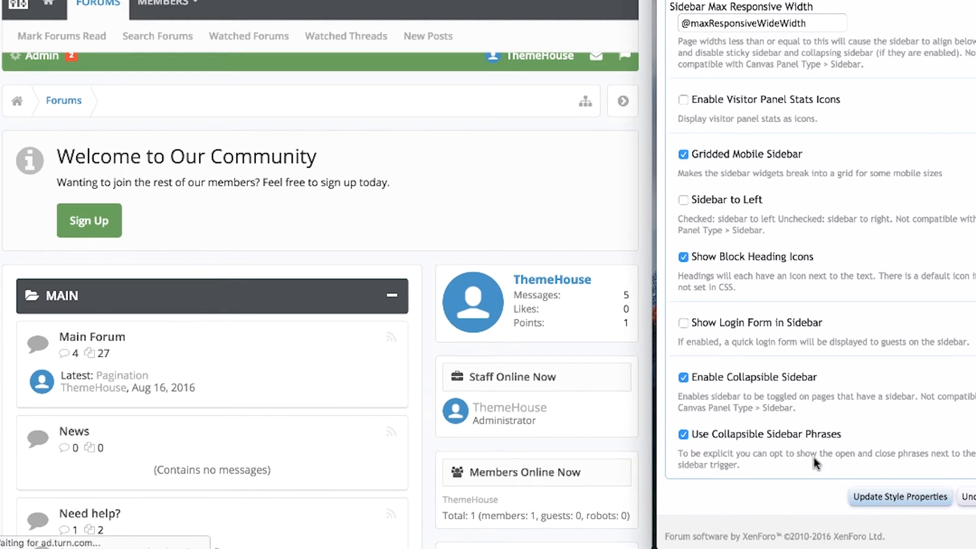
left_click(867, 496)
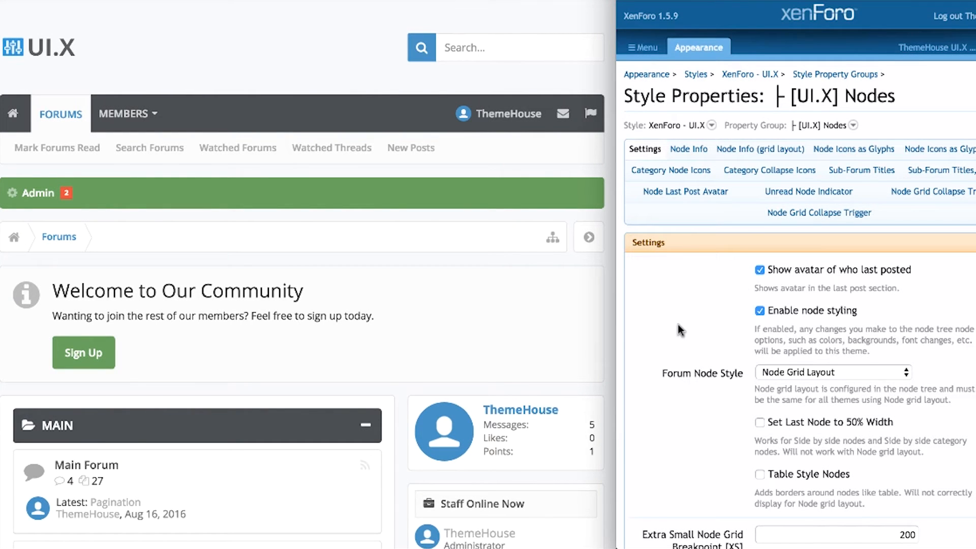
scroll(505, 344, "down", 3)
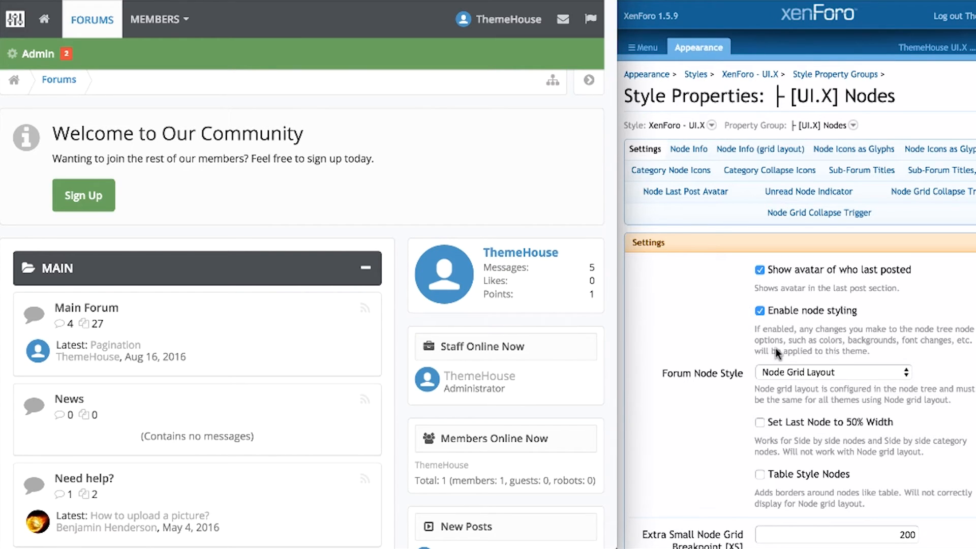
left_click(788, 371)
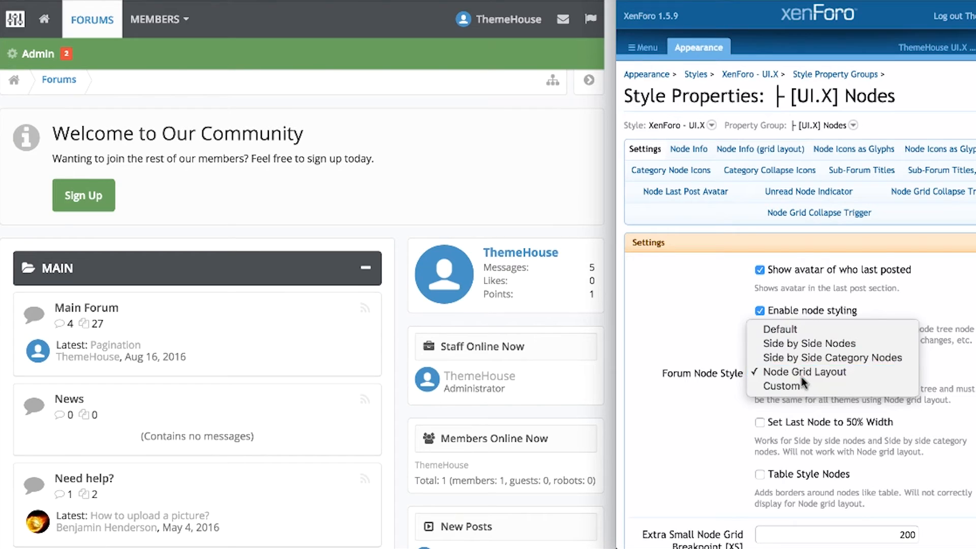
left_click(766, 374)
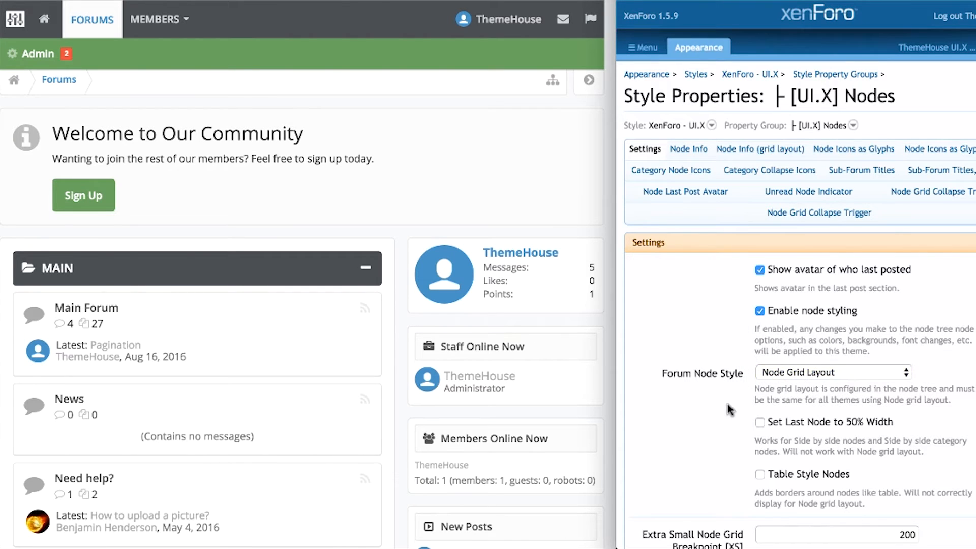
scroll(728, 403, "down", 5)
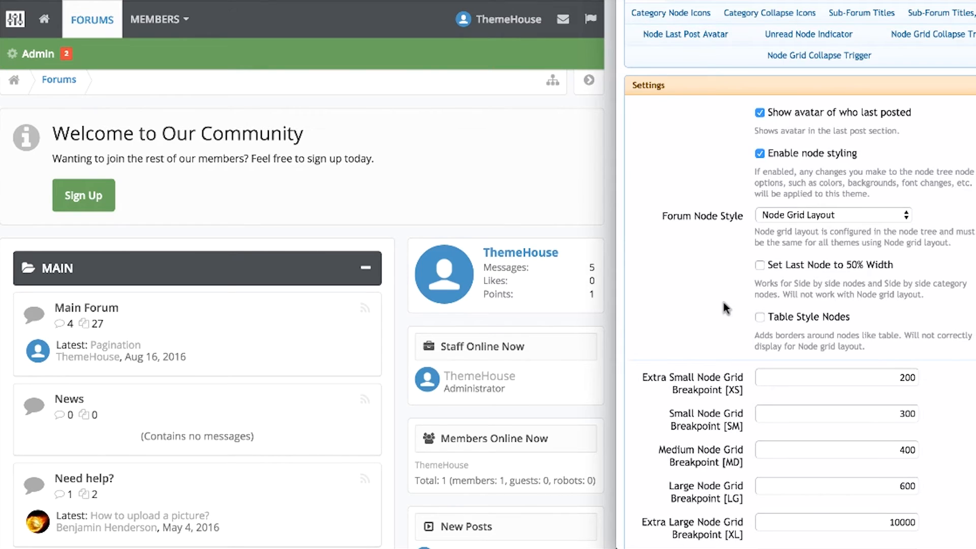
scroll(774, 217, "down", 3)
left_click(869, 218)
left_click(870, 249)
left_click(868, 292)
left_click(869, 328)
left_click(870, 363)
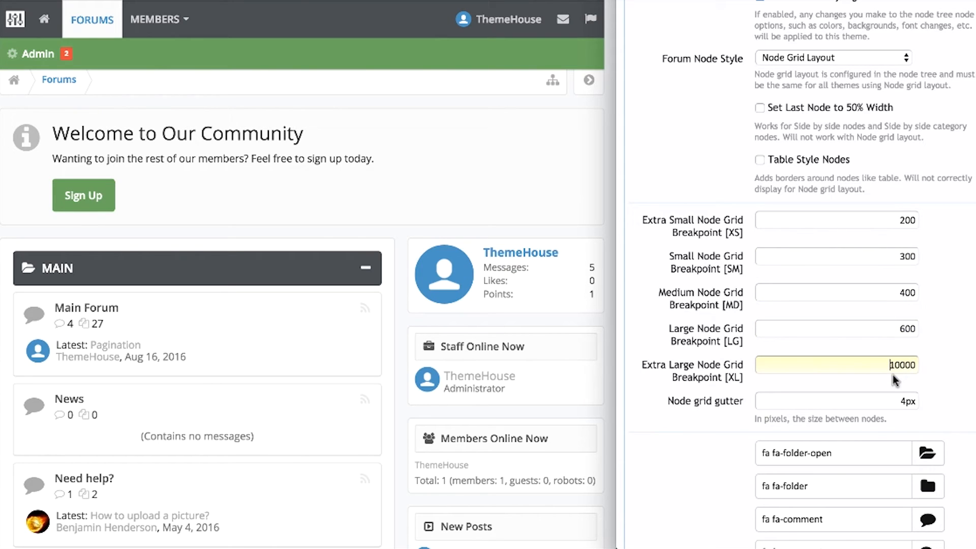
left_click(958, 351)
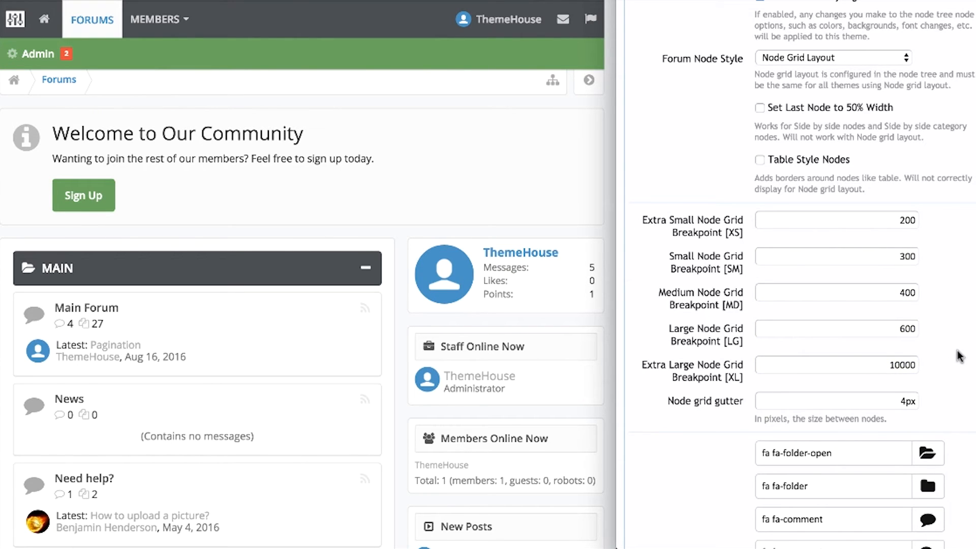
left_click(883, 401)
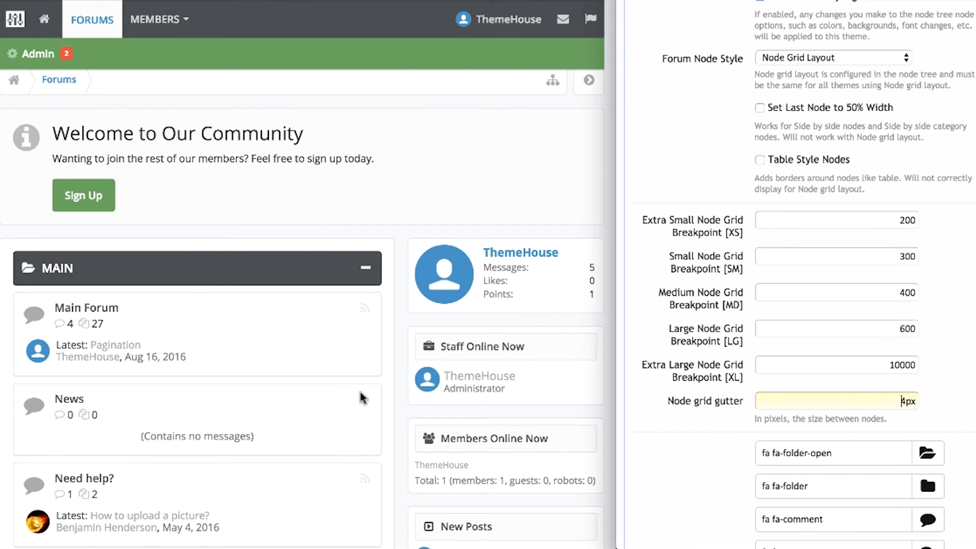
left_click(690, 452)
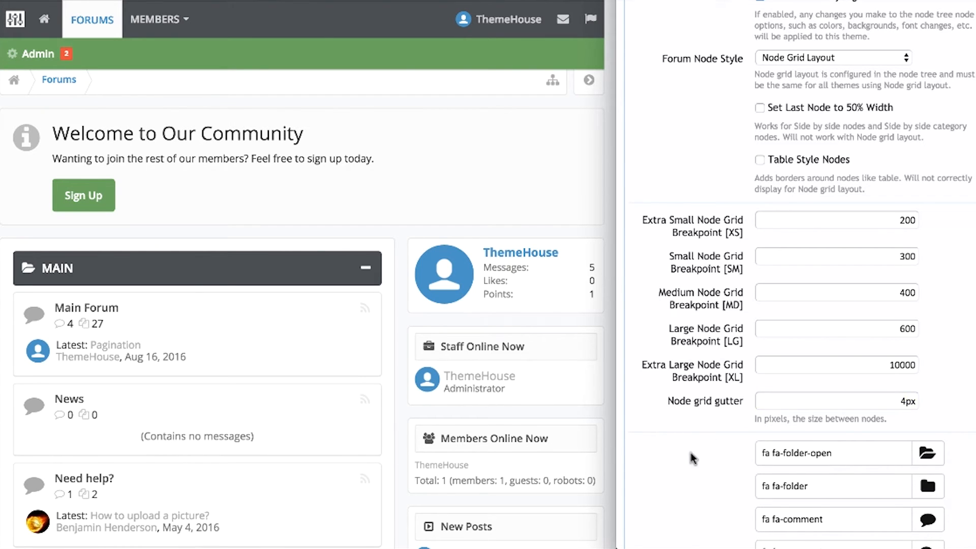
scroll(926, 438, "down", 1)
scroll(926, 438, "down", 5)
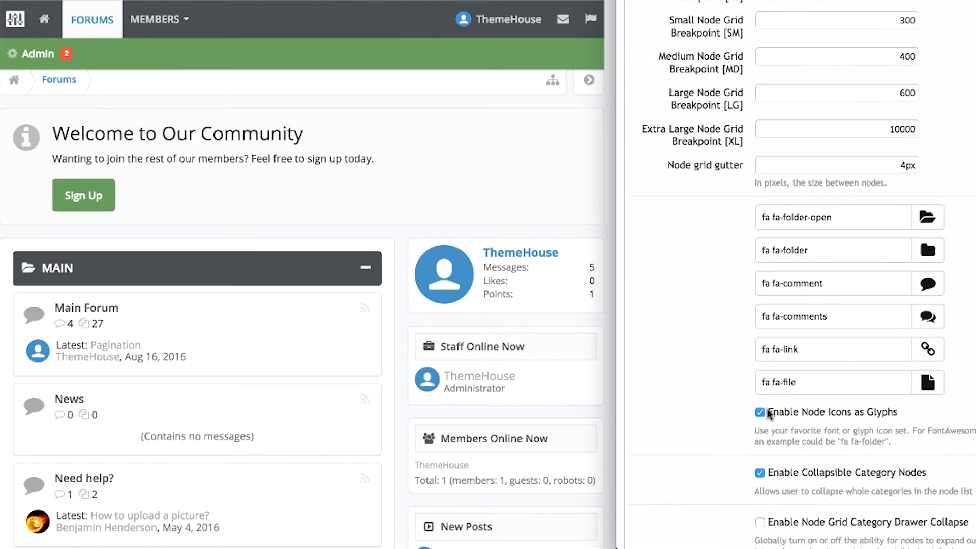
left_click(926, 221)
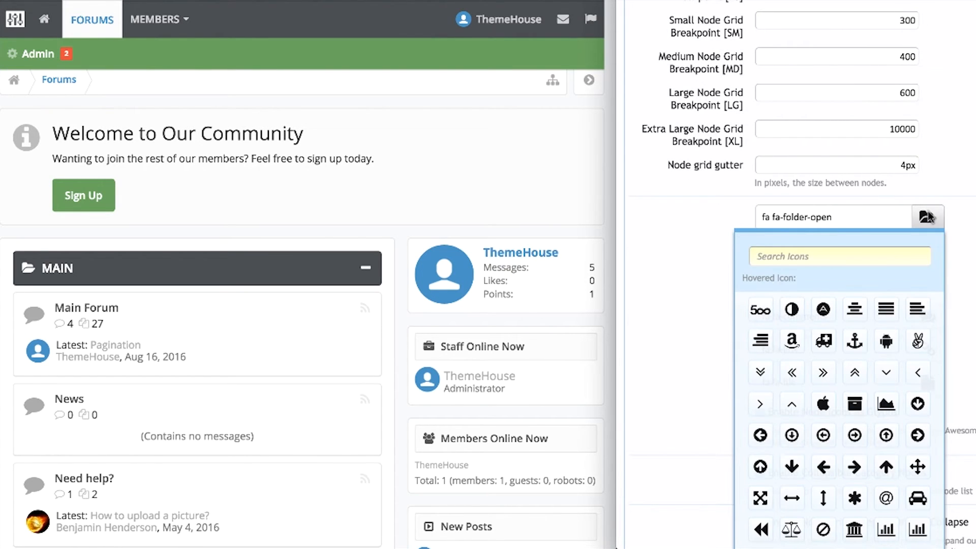
left_click(711, 327)
scroll(737, 325, "down", 3)
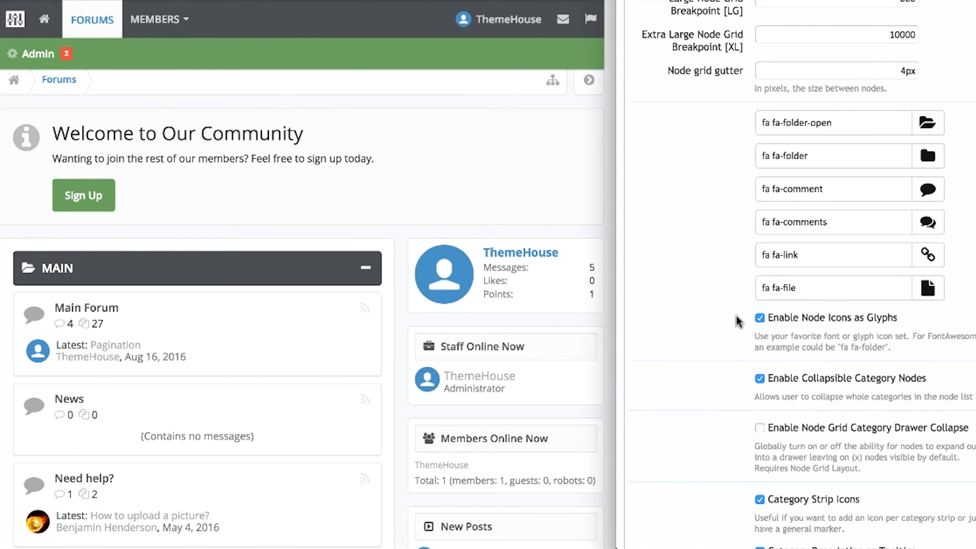
scroll(736, 316, "down", 6)
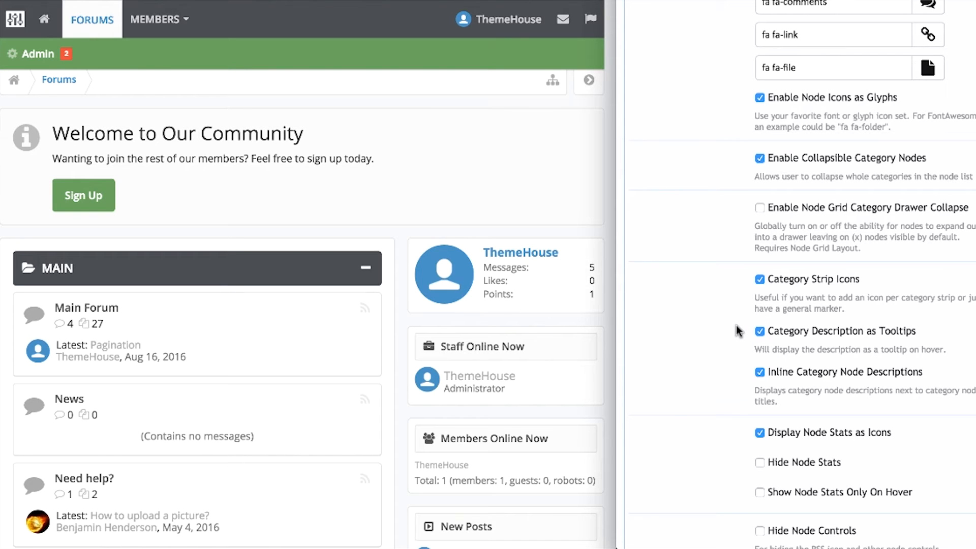
scroll(736, 325, "down", 4)
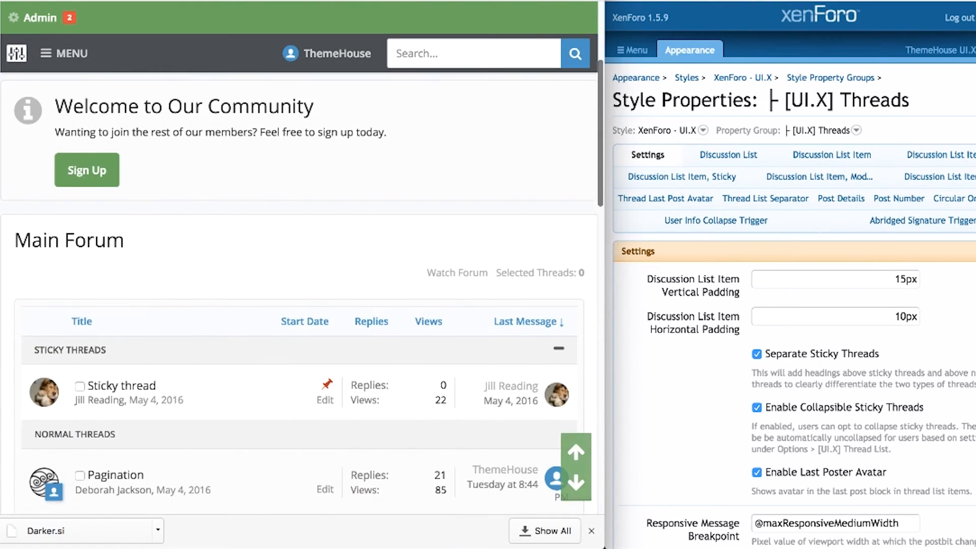
Review the thread item vertical and horizontal padding settings.
scroll(305, 305, "down", 7)
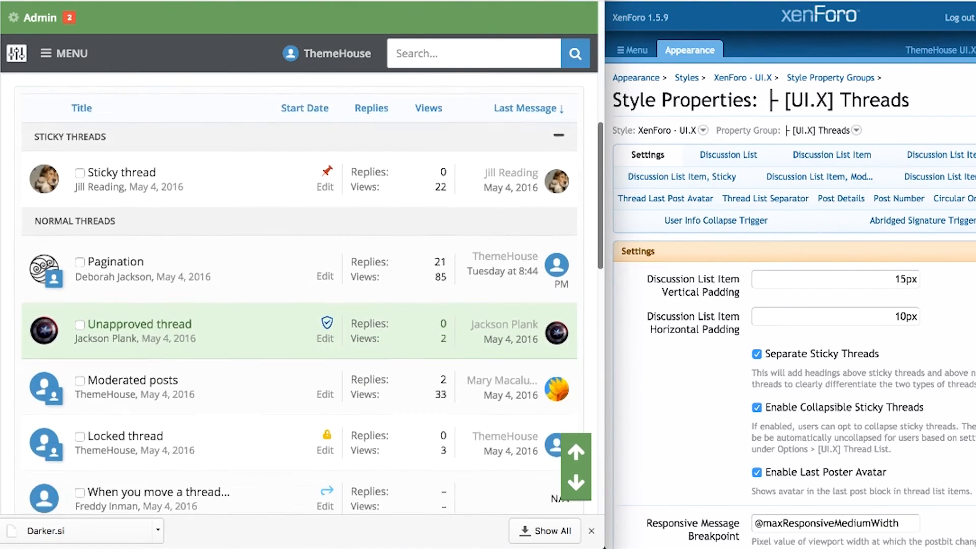
scroll(305, 305, "up", 2)
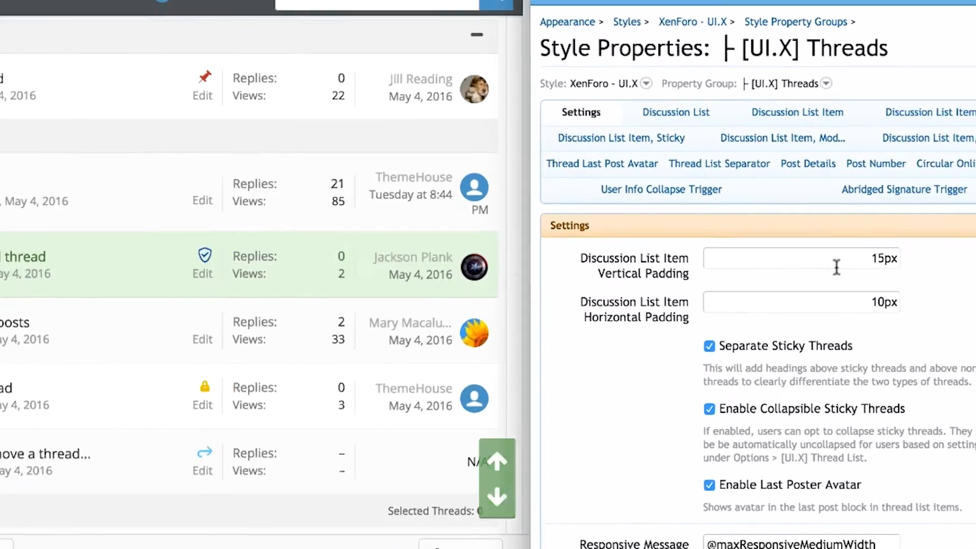
left_click(861, 281)
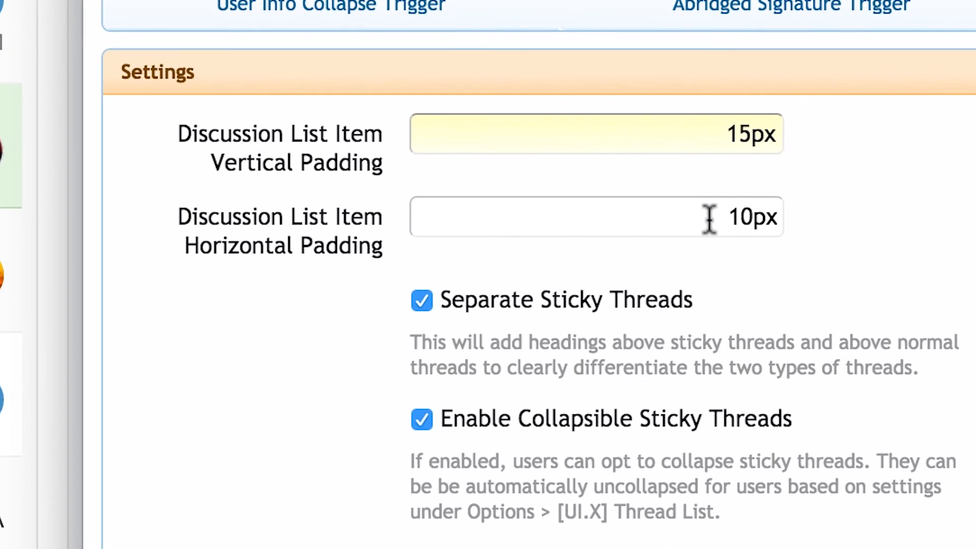
left_click(730, 227)
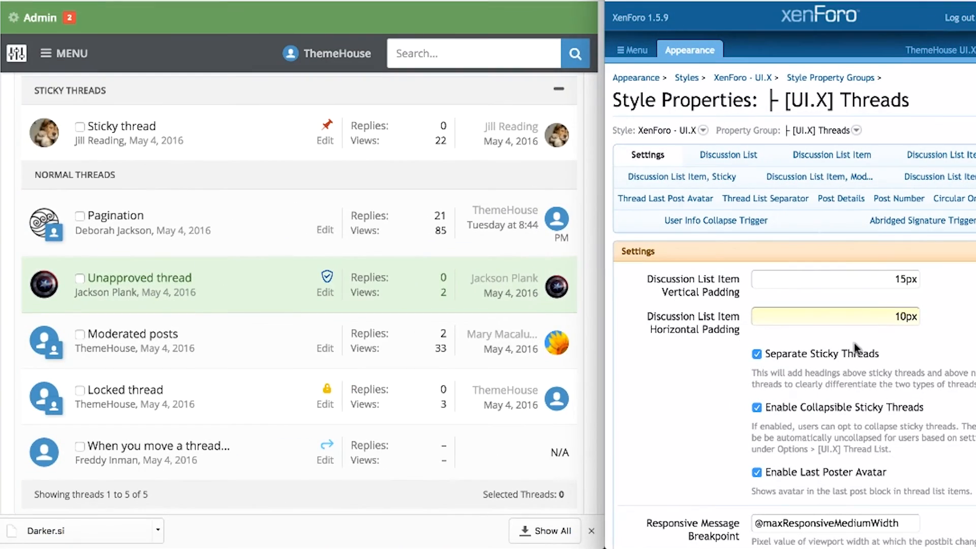
Toggle separate sticky thread headings off and on, then collapse and expand the sticky threads.
left_click(634, 304)
left_click(847, 352)
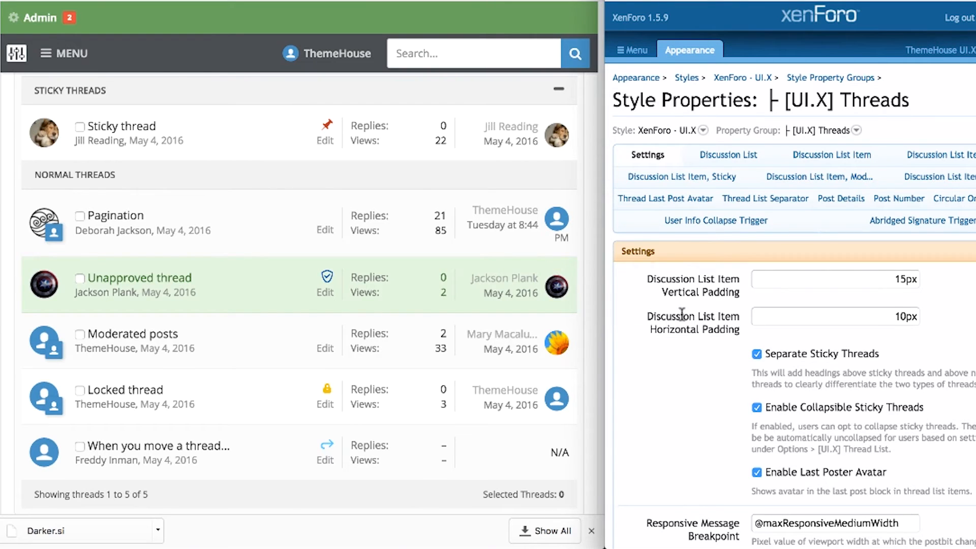
left_click(560, 91)
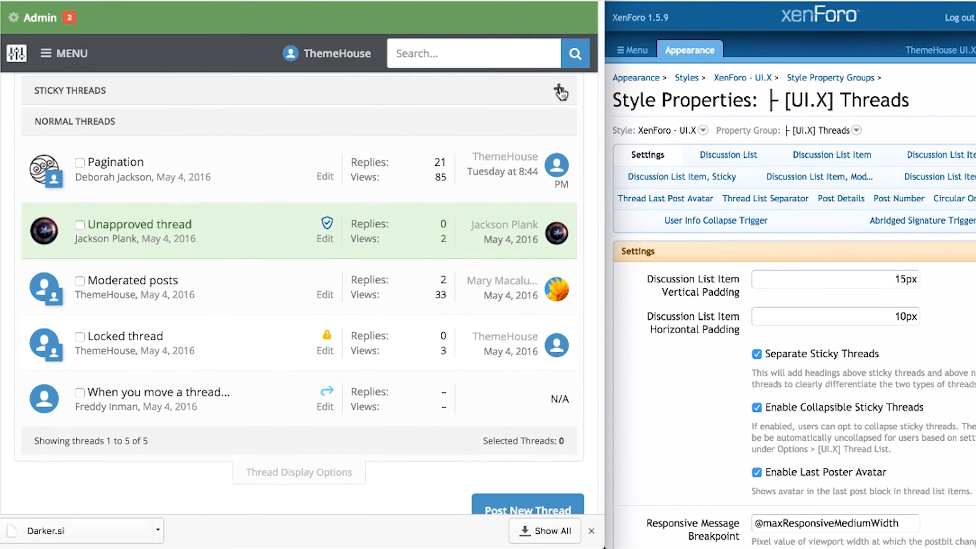
left_click(560, 91)
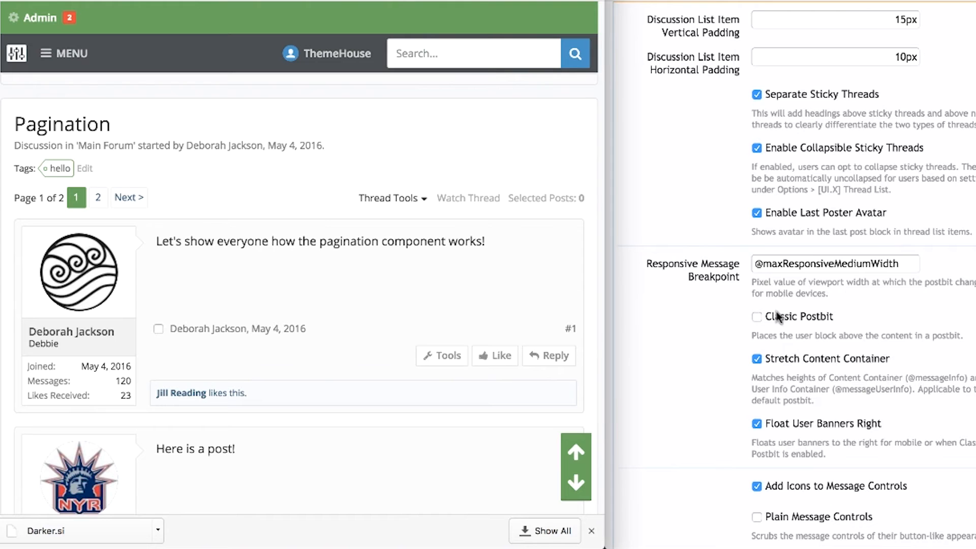
Save the Classic Postbit setting, reload the forum and open the first post's tools menu.
scroll(724, 331, "down", 15)
left_click(865, 504)
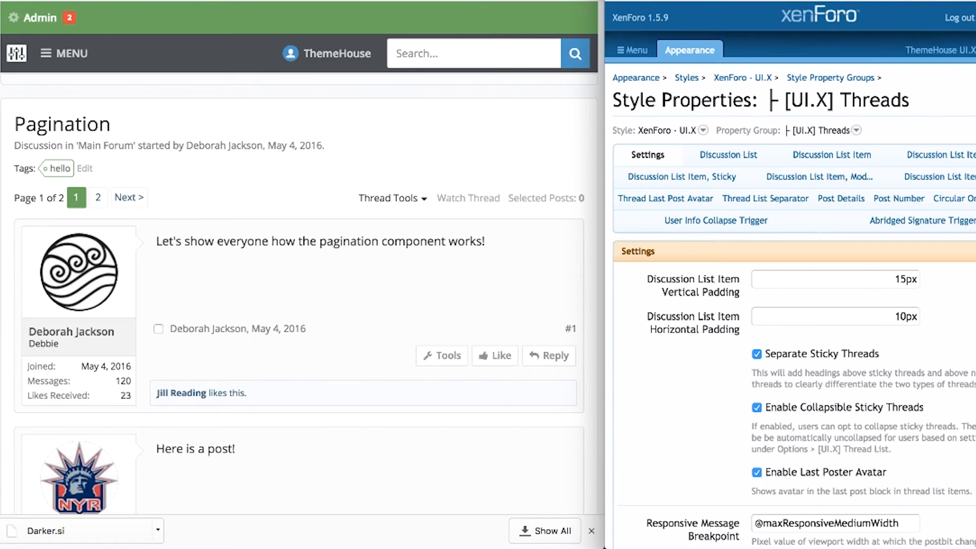
left_click(385, 262)
key("super+r")
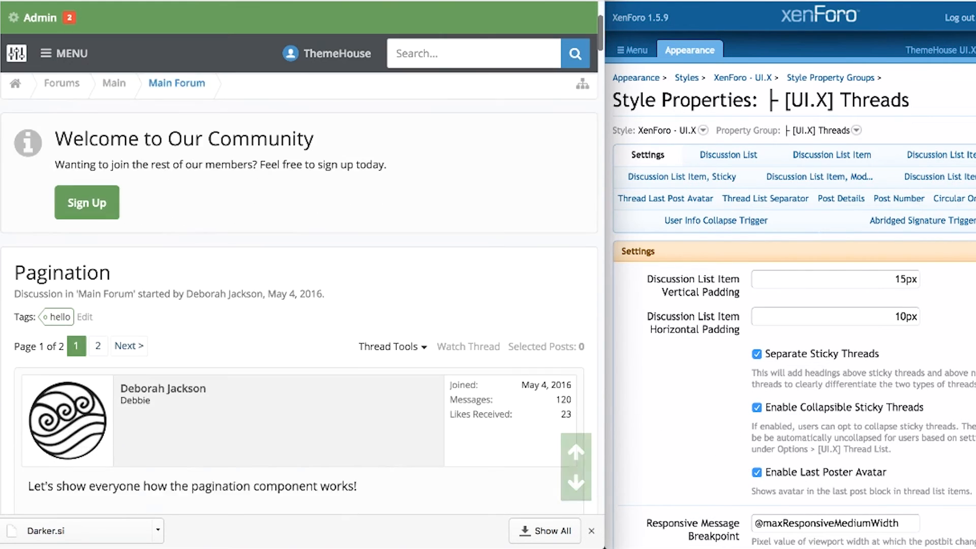
scroll(380, 358, "down", 5)
scroll(702, 420, "down", 7)
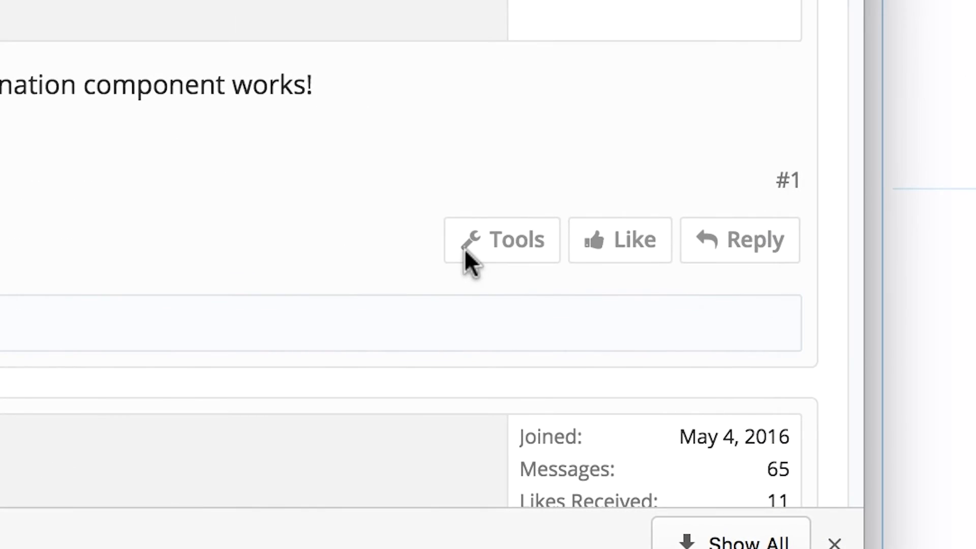
left_click(453, 361)
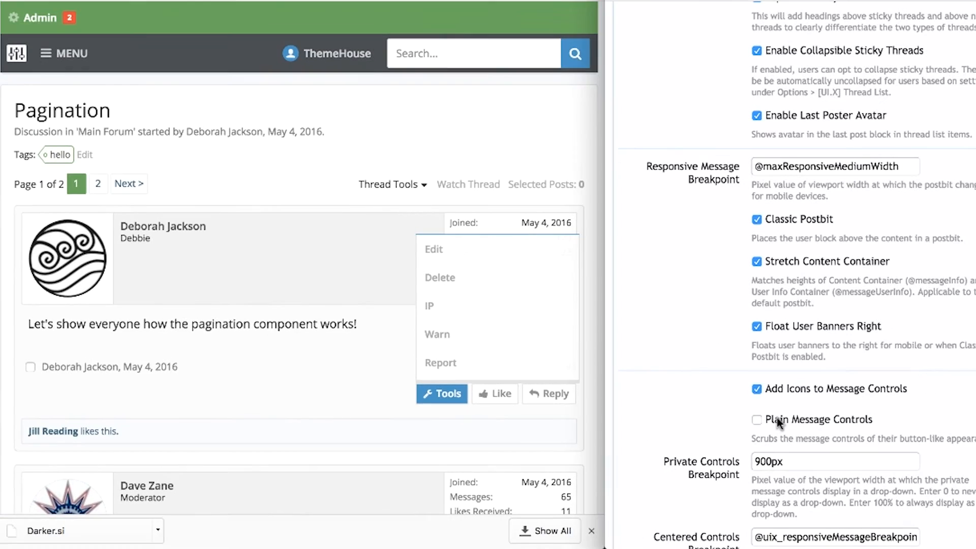
Save Plain Message Controls, reload the forum and reopen the first post's tools menu.
scroll(730, 412, "down", 10)
left_click(878, 500)
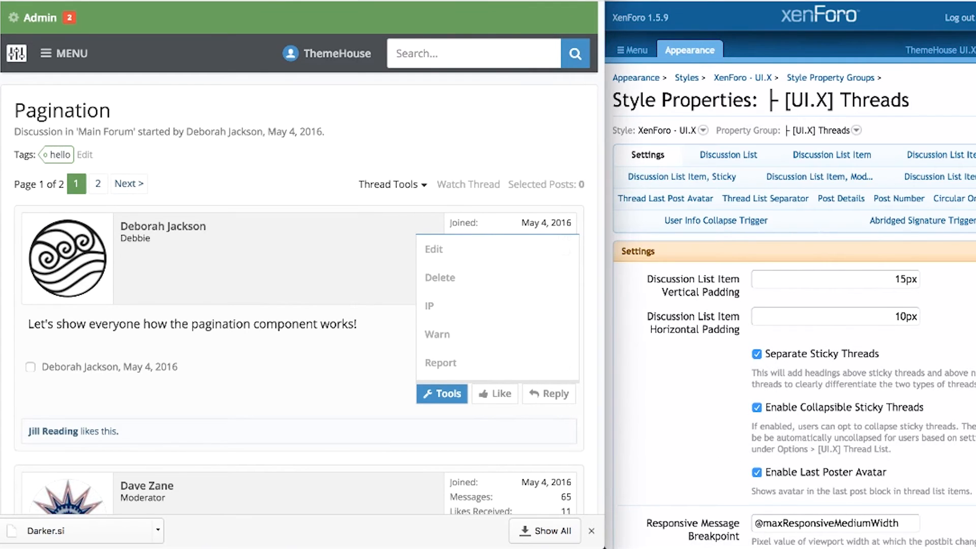
key("super+r")
scroll(435, 105, "down", 2)
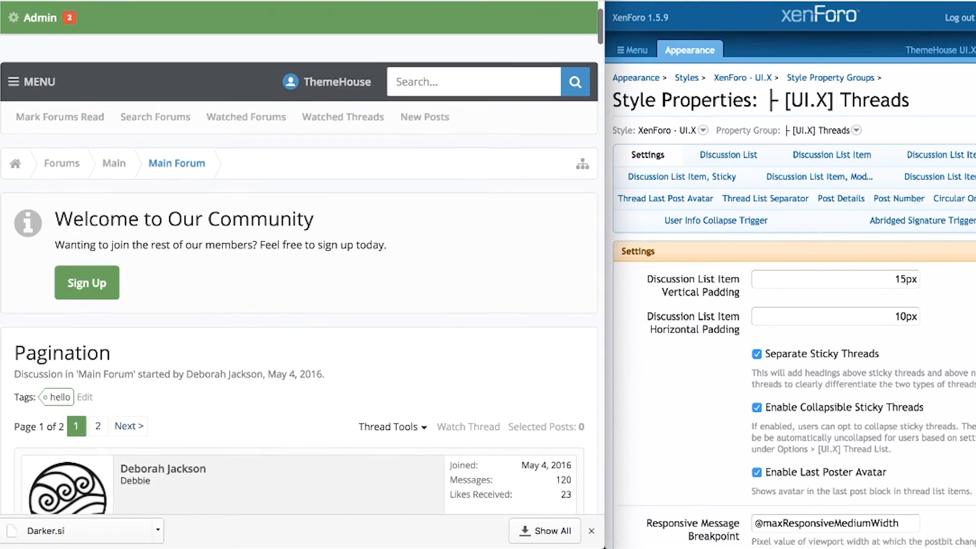
scroll(441, 130, "down", 8)
left_click(461, 235)
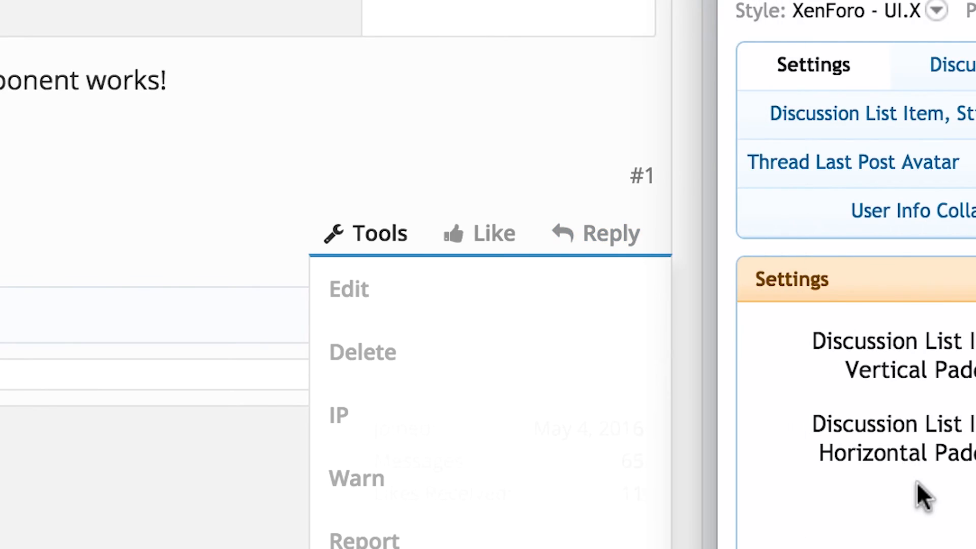
Check the 900px Private Controls Breakpoint by narrowing the forum window to see the Tools drop-down.
scroll(920, 496, "down", 10)
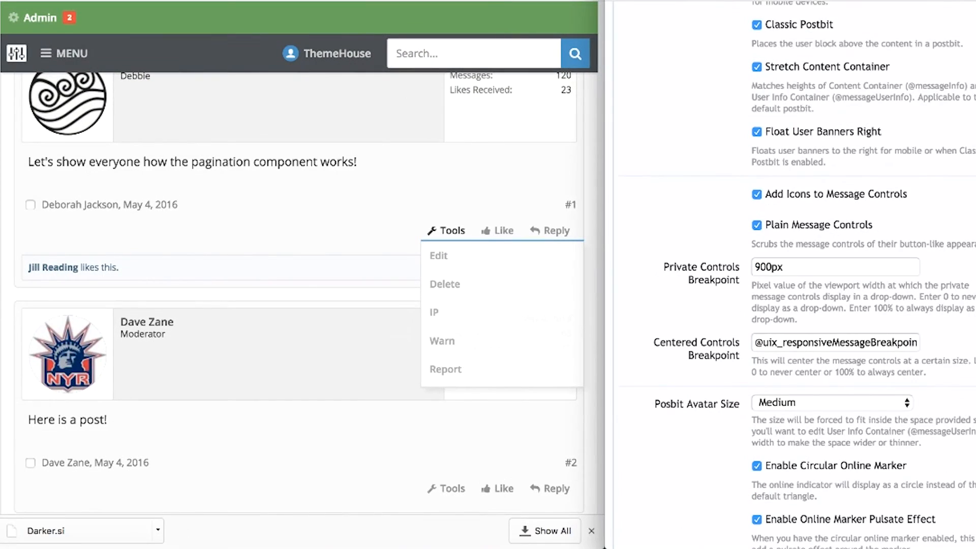
left_click(825, 269)
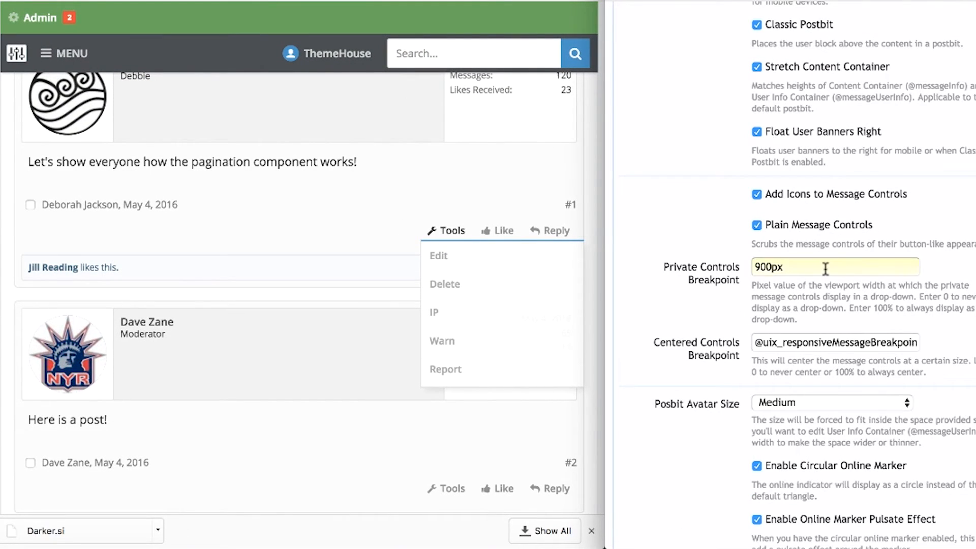
left_click(549, 185)
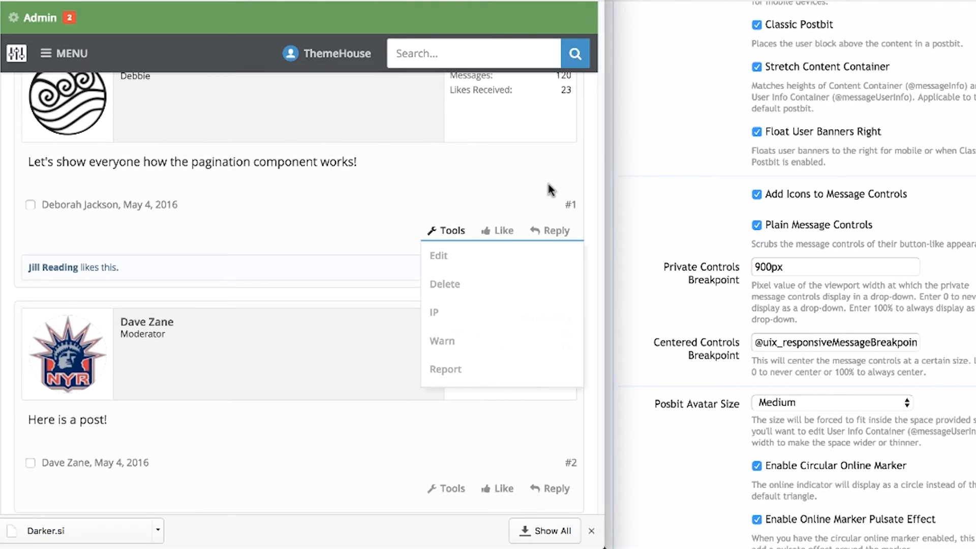
scroll(587, 148, "up", 3)
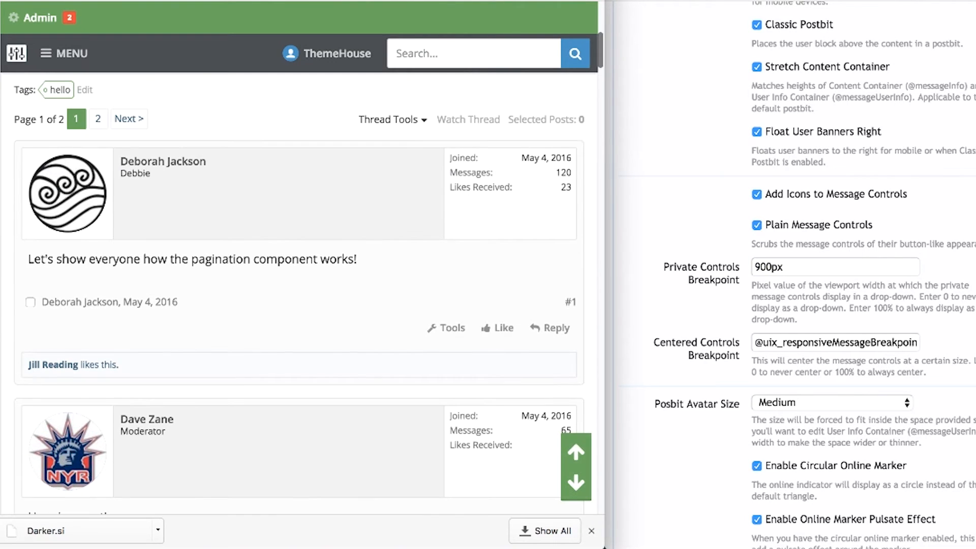
mouse_move(606, 194)
left_mouse_down()
mouse_move(888, 201)
mouse_move(606, 210)
left_mouse_up()
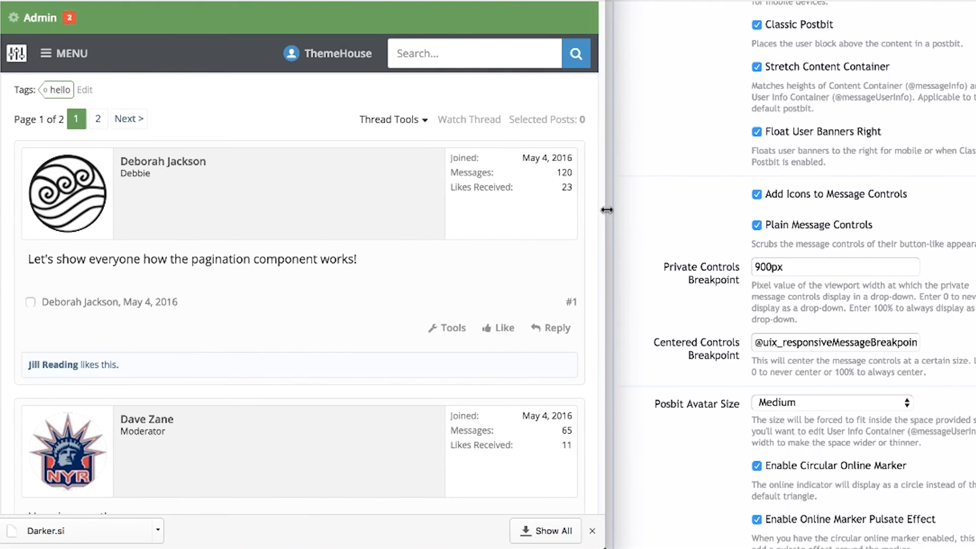
left_click(699, 325)
left_click(769, 342)
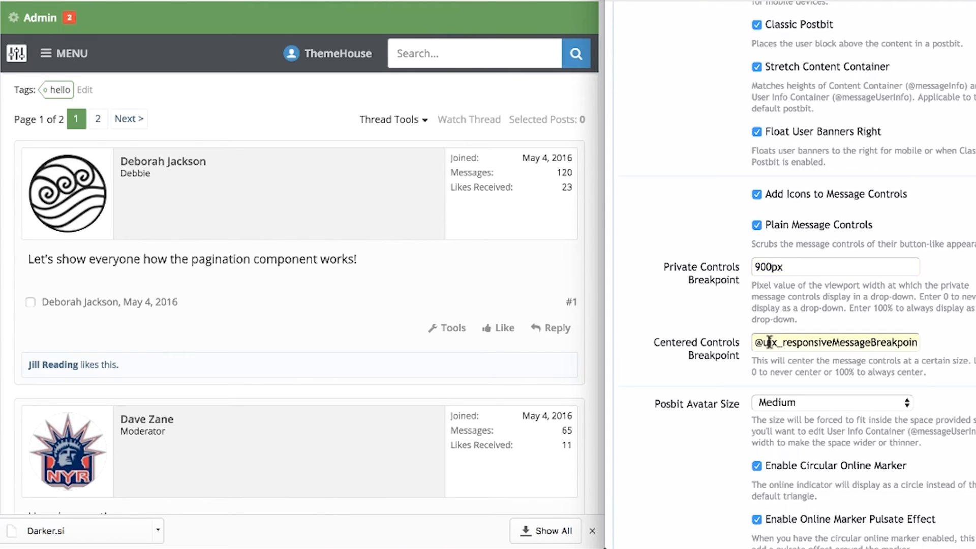
left_click_drag(602, 305, 605, 275)
left_click(765, 345)
key("super+Right")
Set Postbit Avatar Size to Small and save the style properties.
left_click(747, 378)
scroll(744, 401, "down", 5)
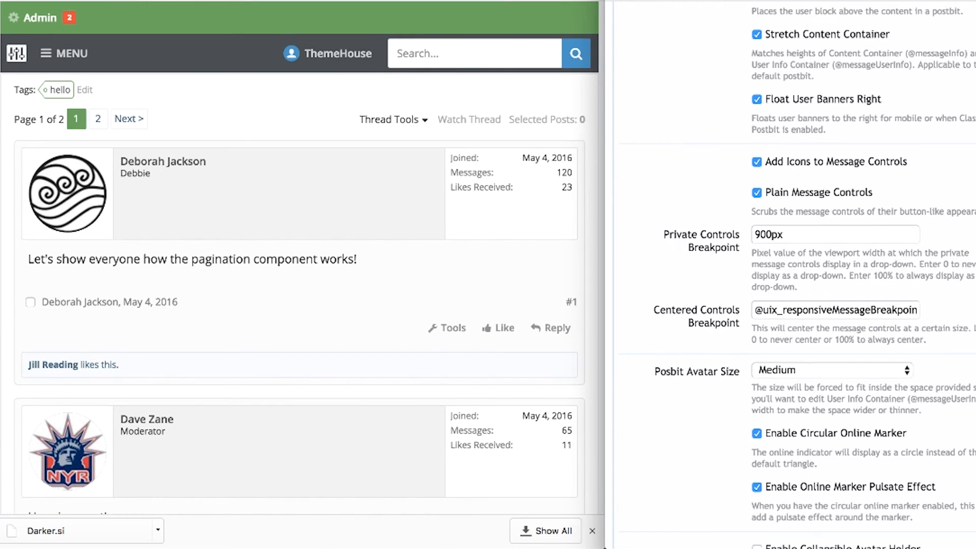
left_click(801, 277)
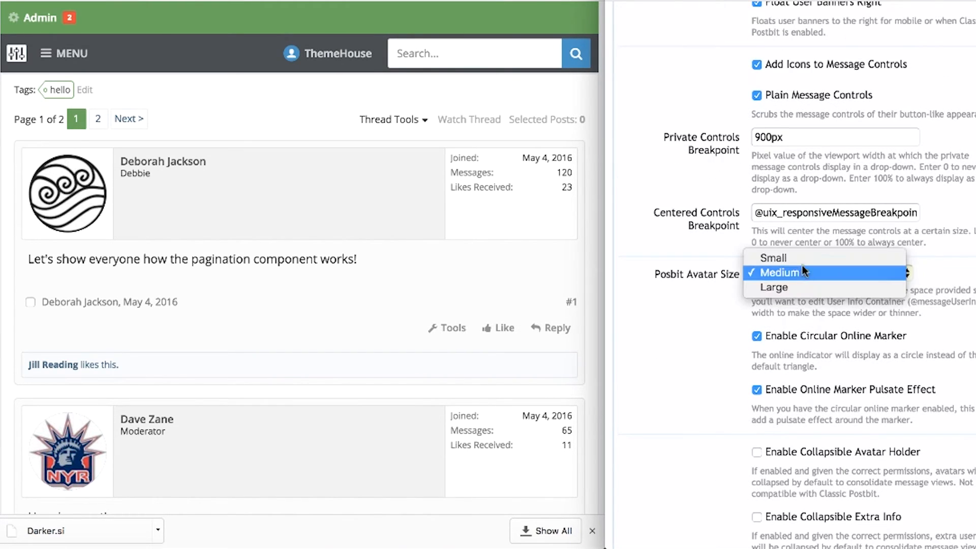
left_click(802, 257)
key("space")
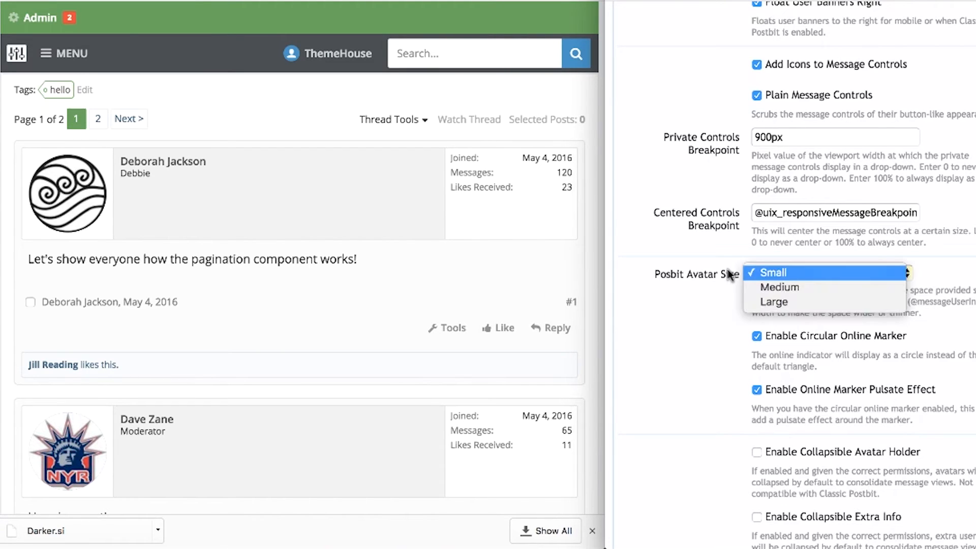
left_click(766, 273)
scroll(711, 310, "down", 10)
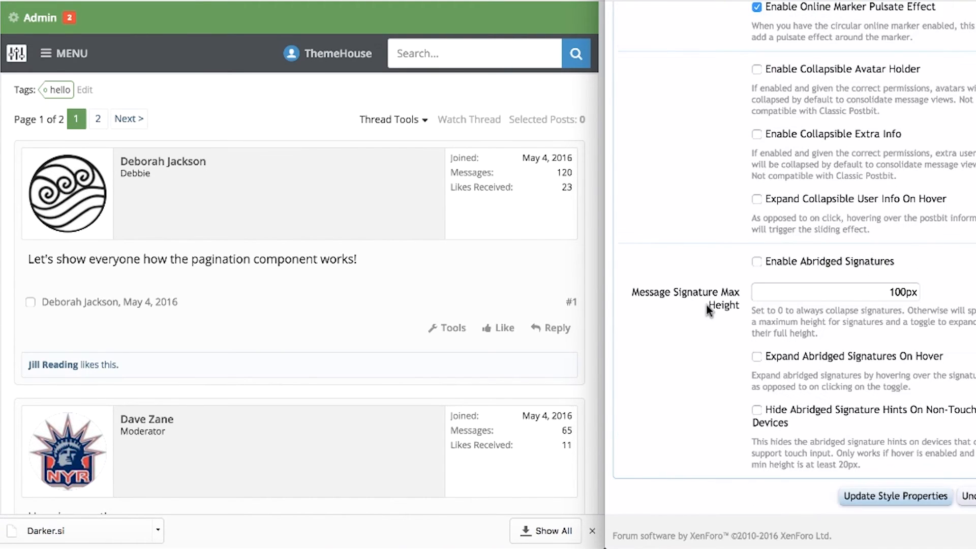
left_click(852, 494)
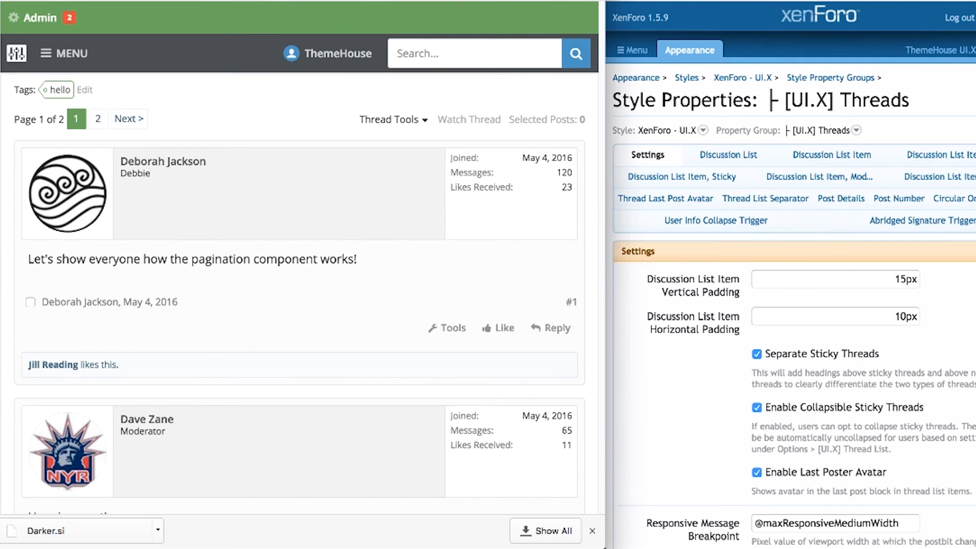
Reload the forum to check the smaller avatars, and toggle Circular Online Marker off and on.
key("super+r")
scroll(374, 236, "down", 3)
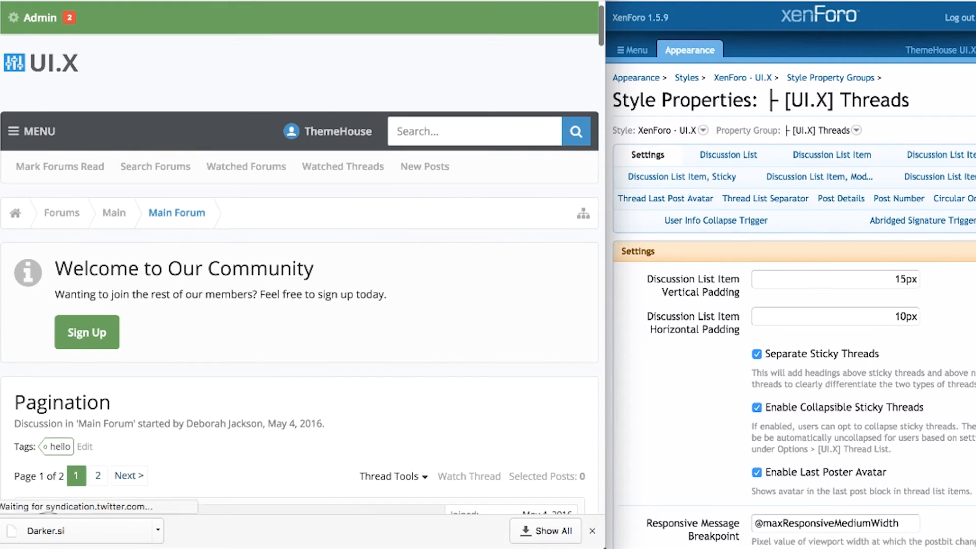
scroll(305, 284, "down", 15)
scroll(664, 403, "down", 5)
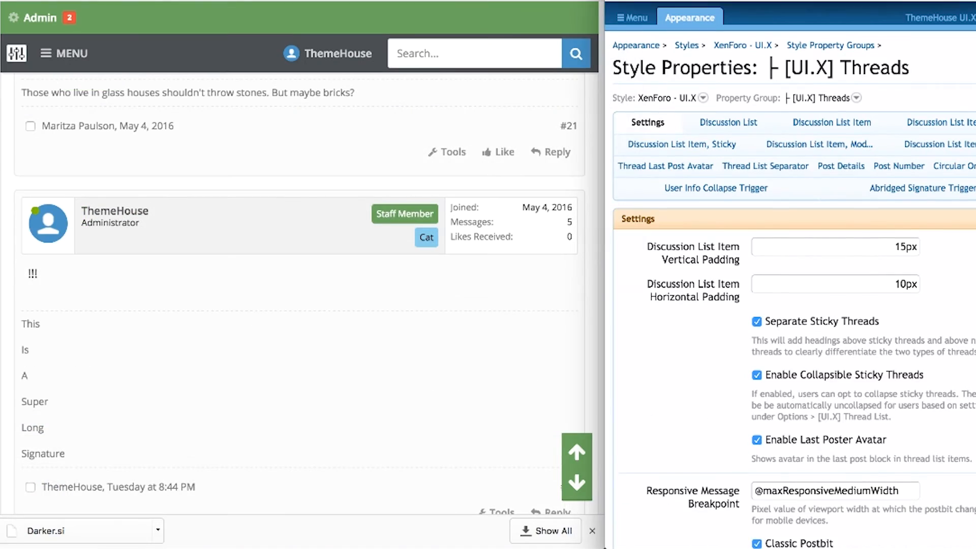
scroll(700, 419, "down", 20)
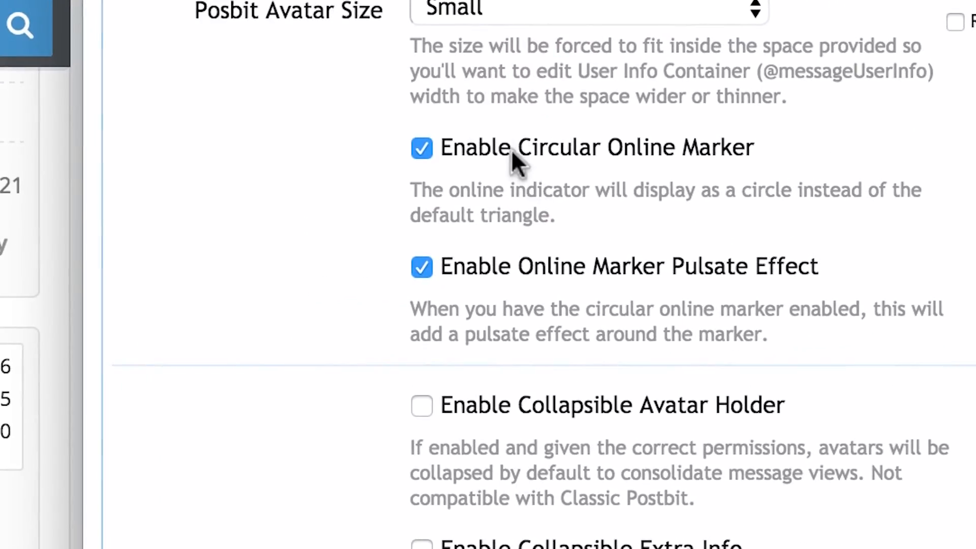
left_click(793, 106)
left_click(502, 142)
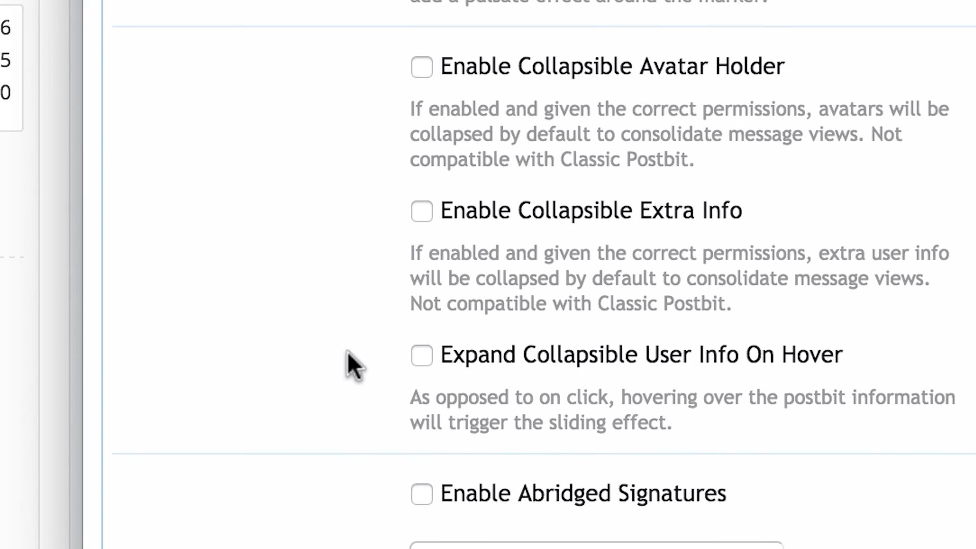
Enable abridged signatures and save the setting.
scroll(347, 352, "down", 7)
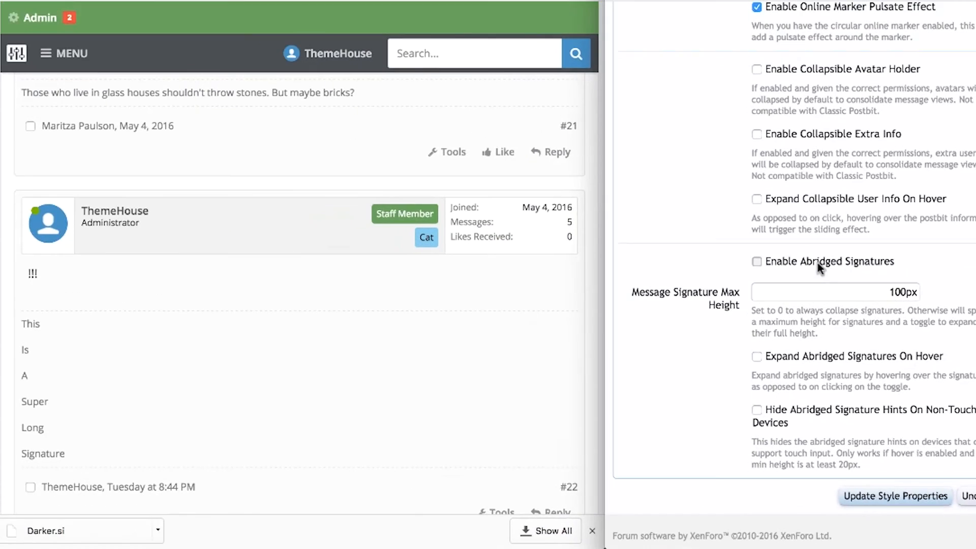
left_click(817, 263)
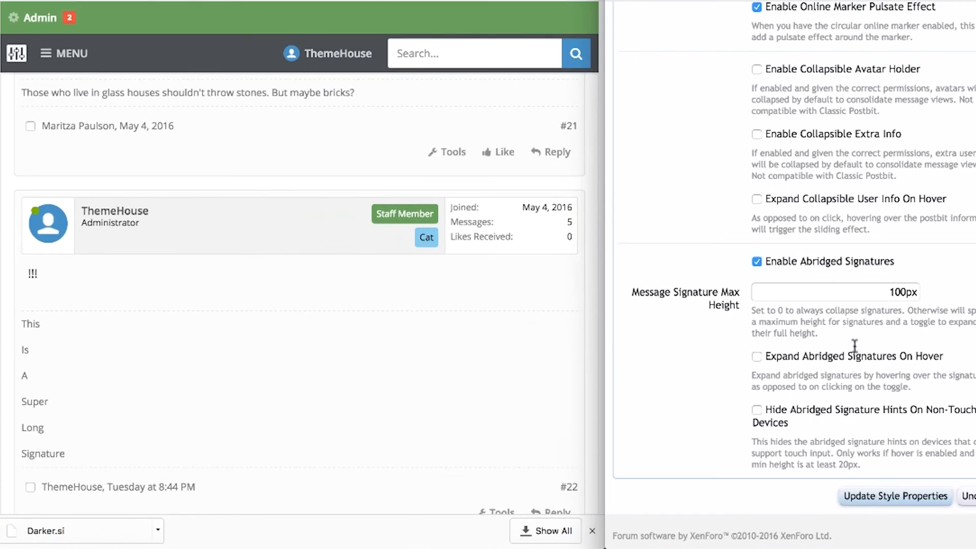
left_click(870, 499)
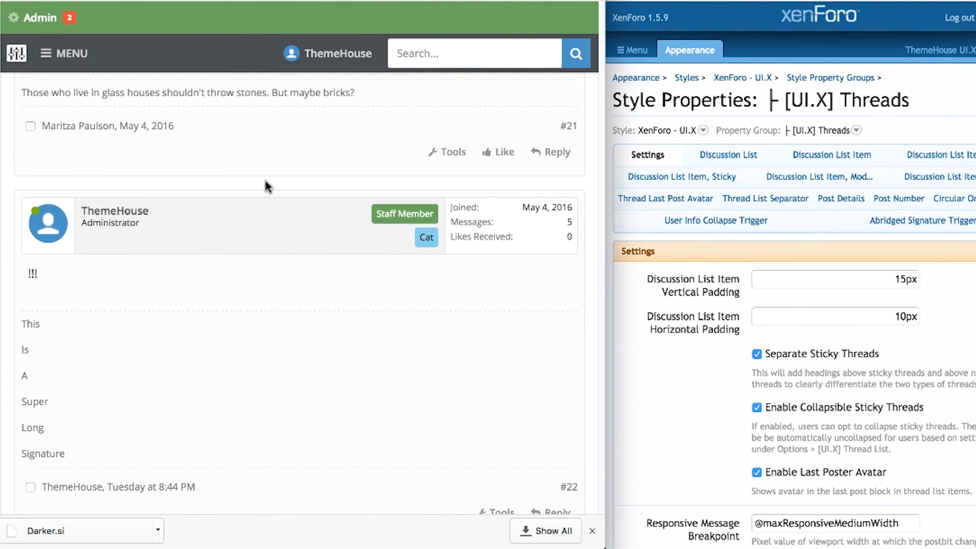
Reload the forum, expand and collapse a long signature, then save the signature style properties.
key("super+r")
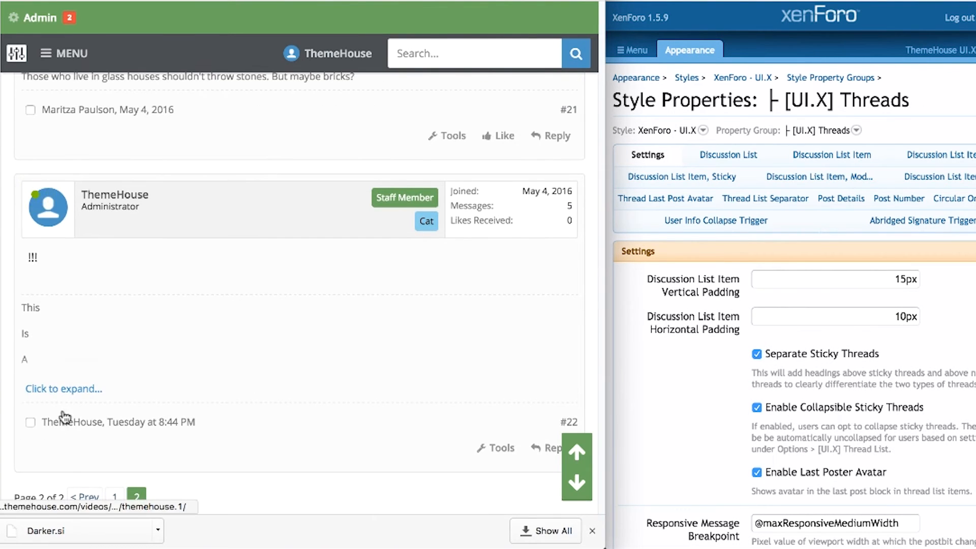
left_click(81, 392)
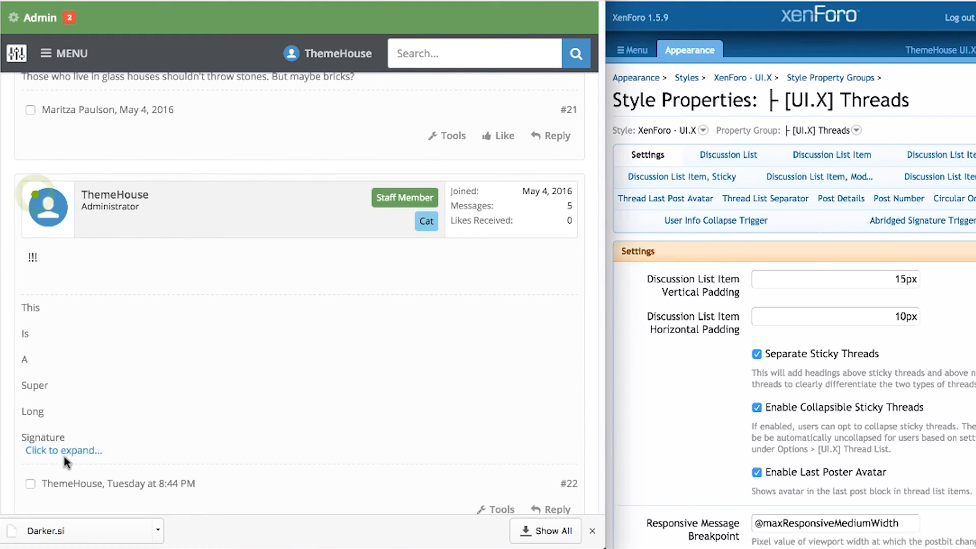
left_click(66, 453)
scroll(689, 408, "down", 6)
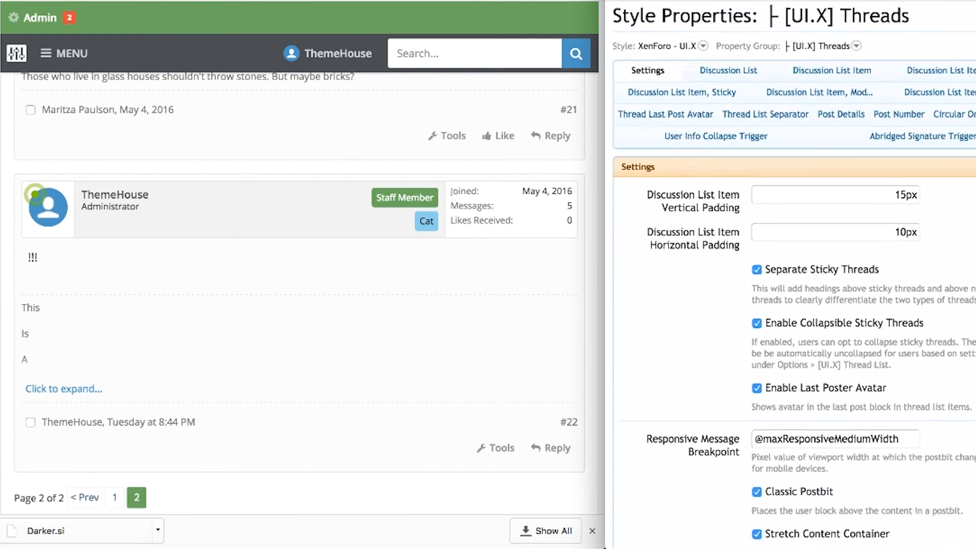
scroll(798, 274, "down", 14)
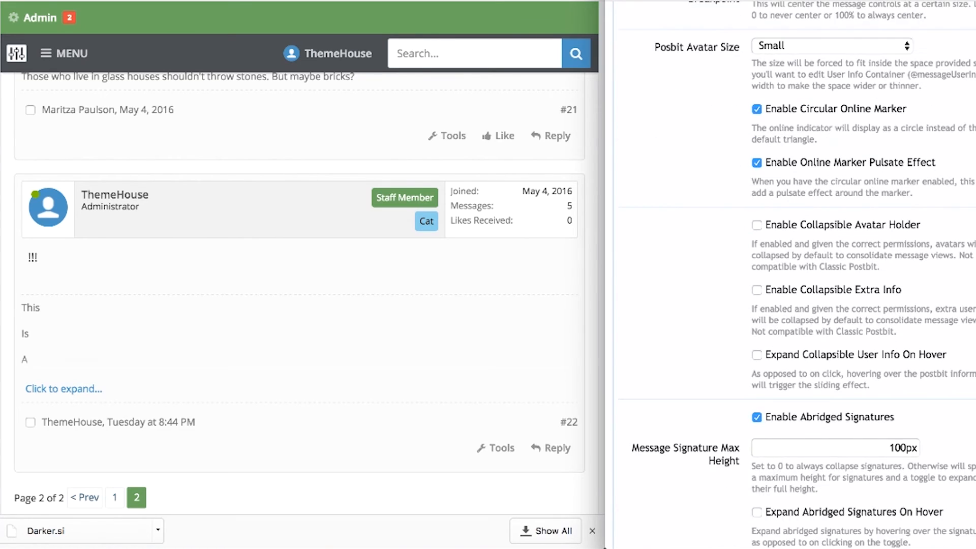
scroll(790, 403, "down", 3)
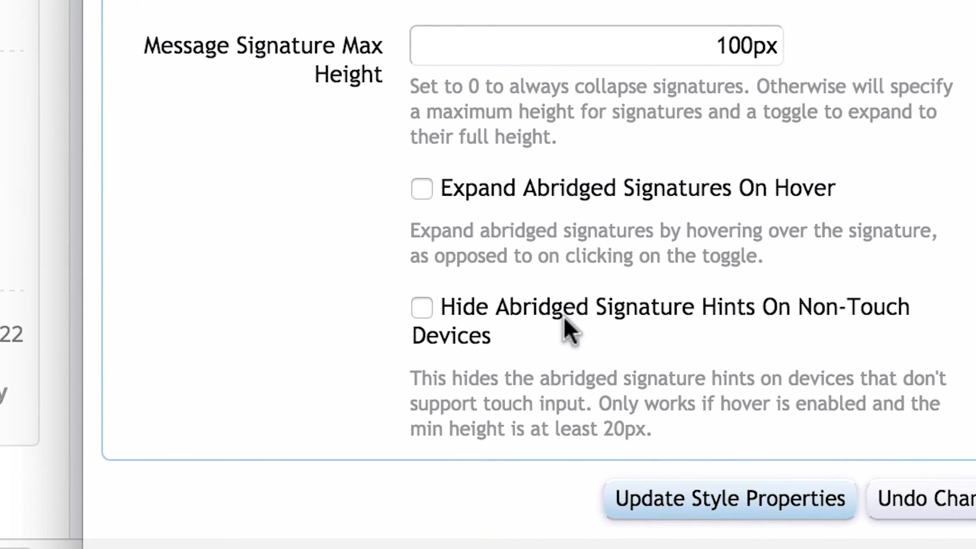
left_click(680, 498)
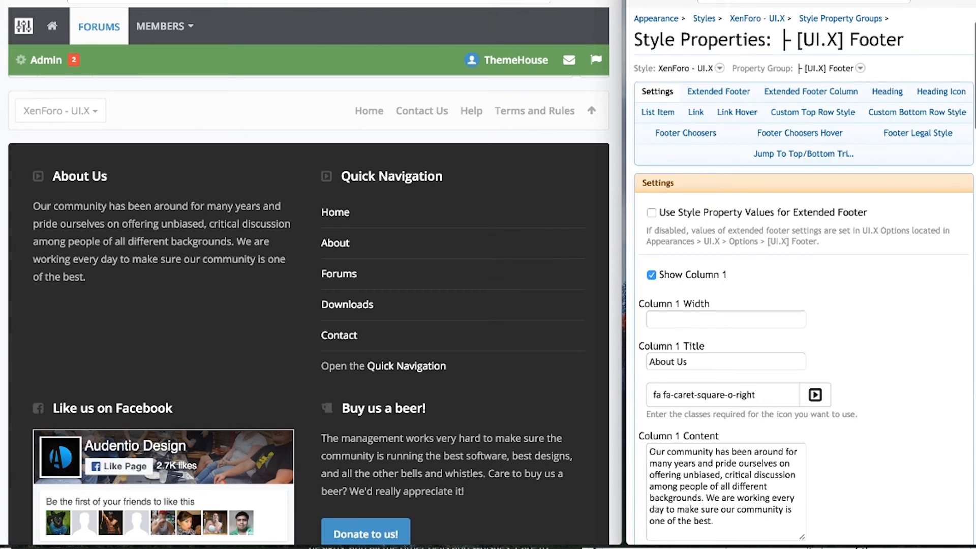
scroll(803, 275, "down", 5)
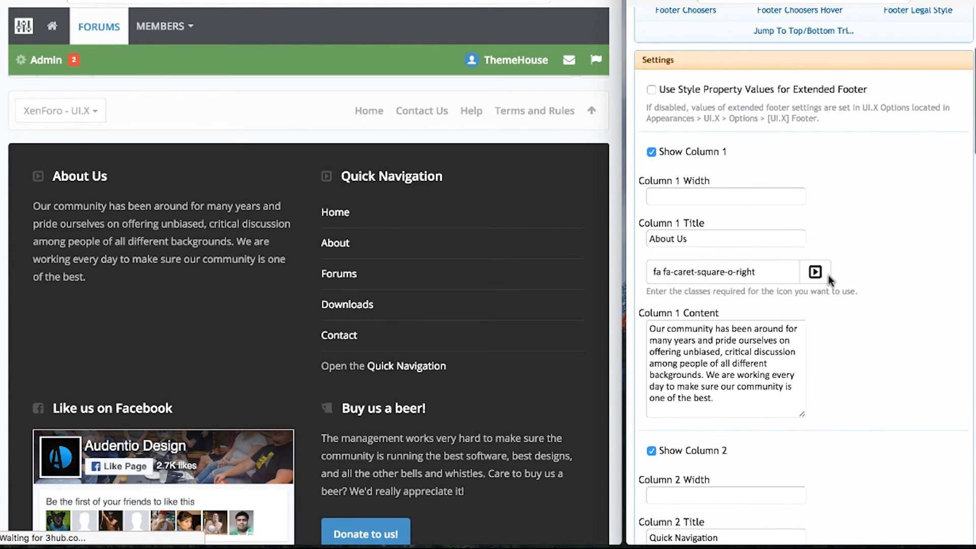
scroll(789, 199, "down", 1)
left_click(778, 162)
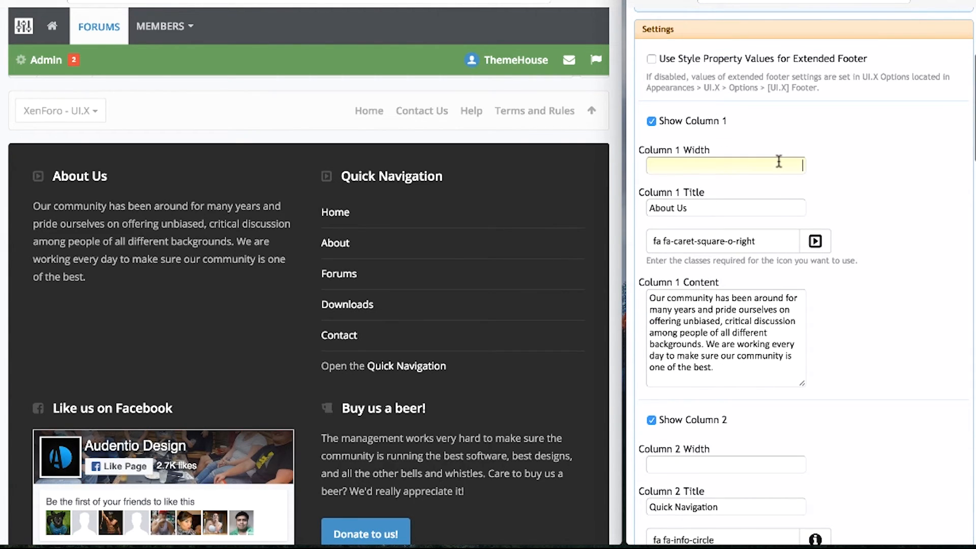
left_click(776, 208)
left_click(743, 351)
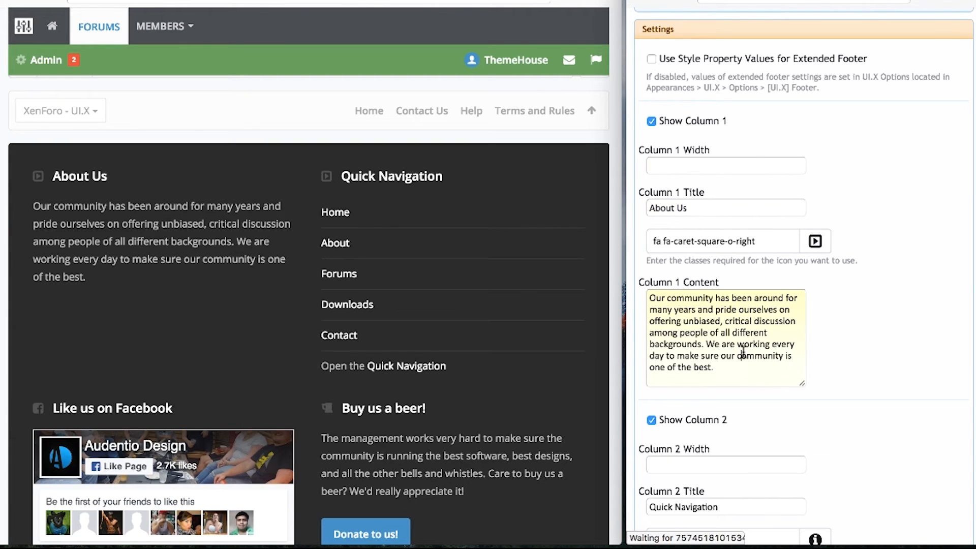
left_click(882, 364)
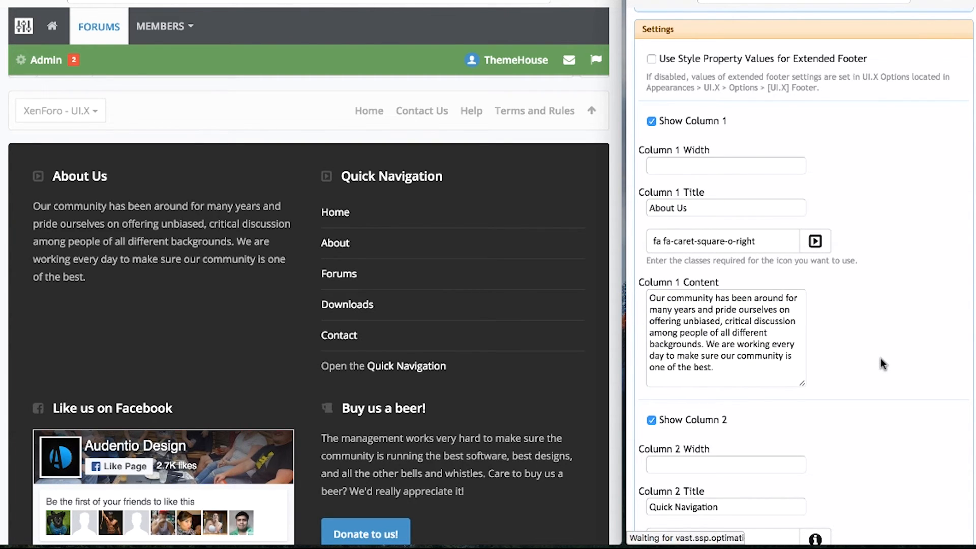
scroll(882, 364, "down", 9)
scroll(800, 274, "down", 15)
scroll(882, 351, "down", 3)
left_click(756, 125)
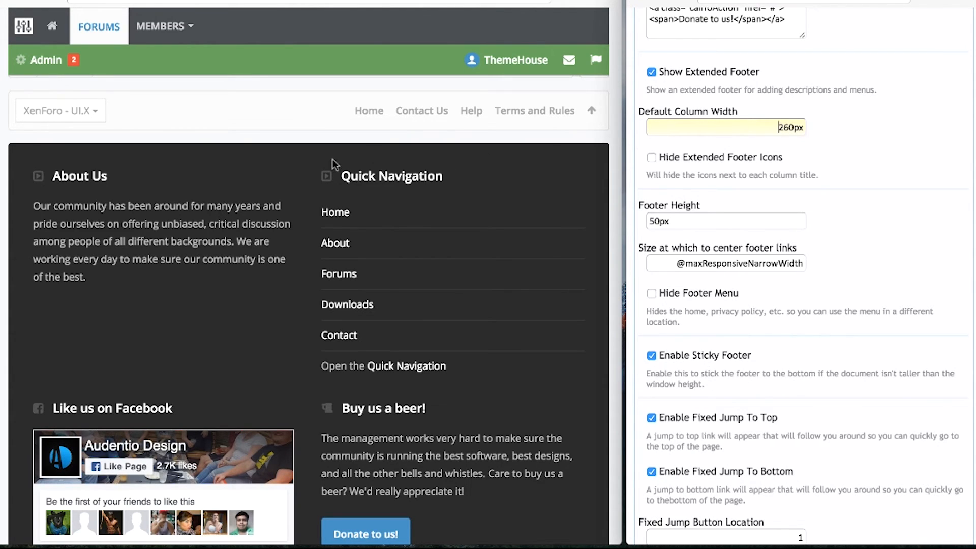
left_click(771, 218)
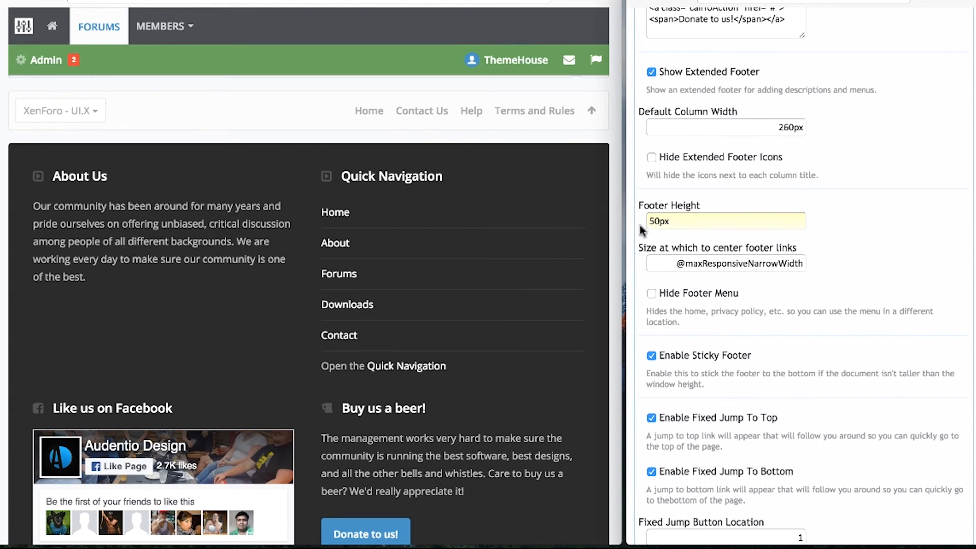
left_click(762, 362)
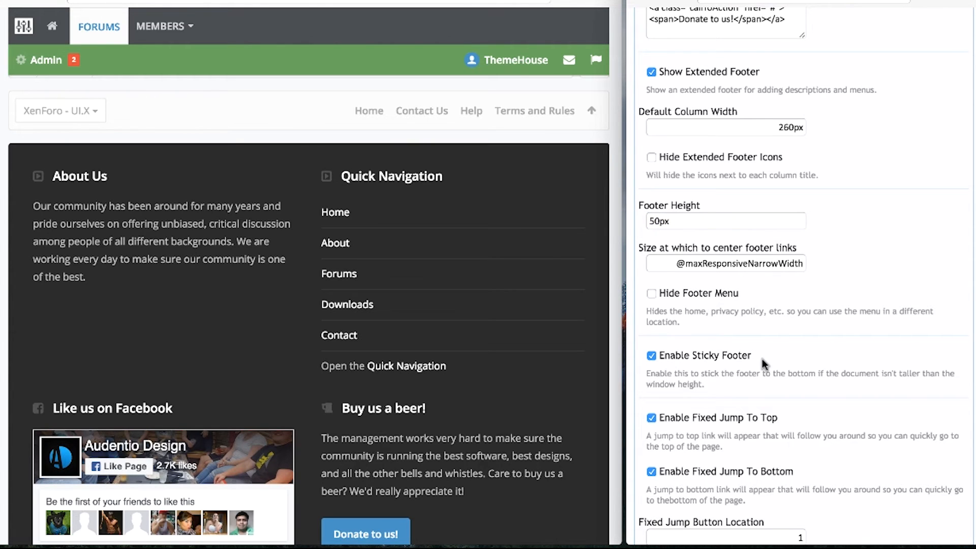
scroll(583, 213, "down", 5)
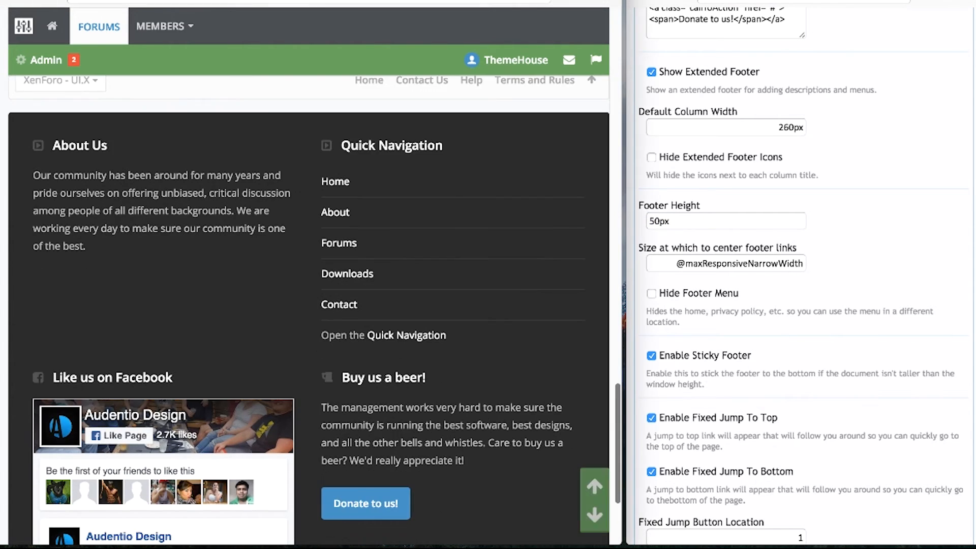
scroll(309, 309, "up", 5)
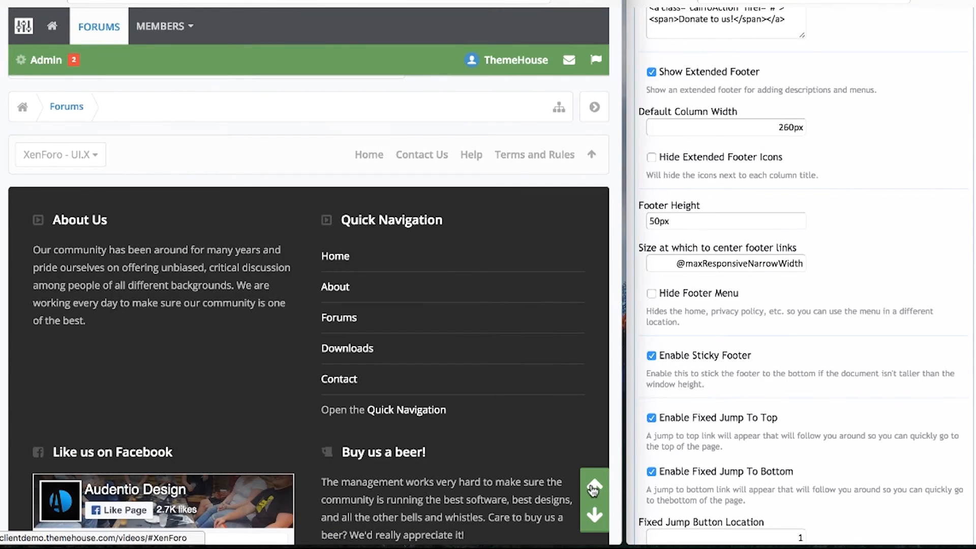
left_click(593, 487)
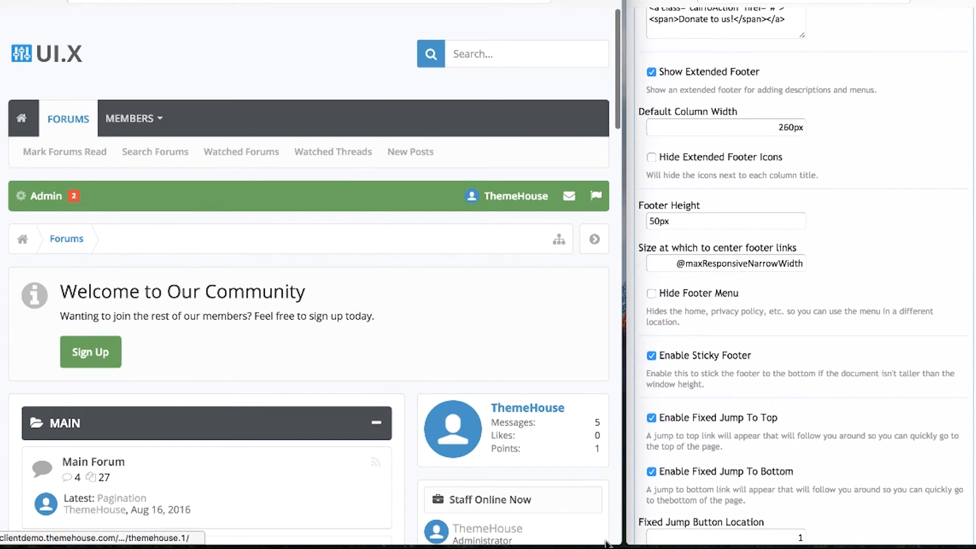
scroll(590, 421, "down", 2)
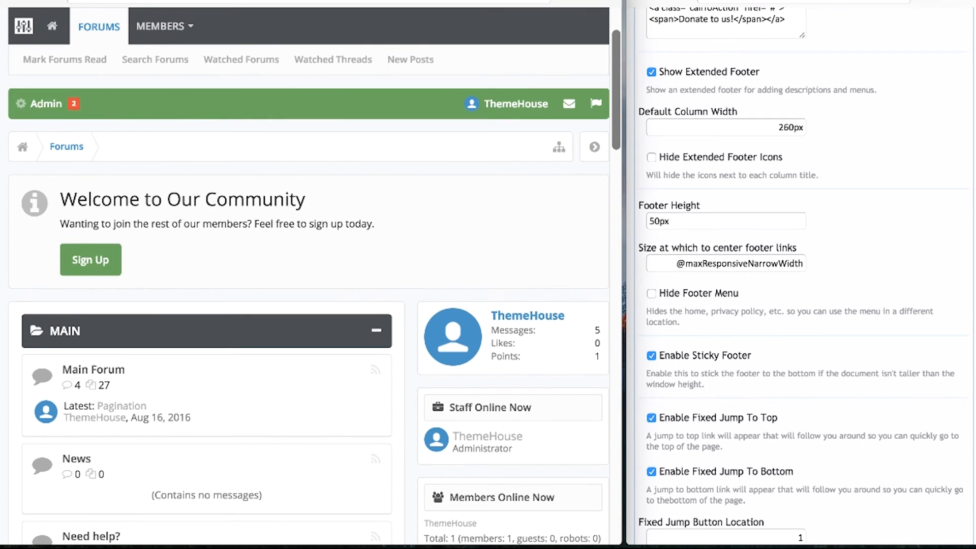
left_click(593, 515)
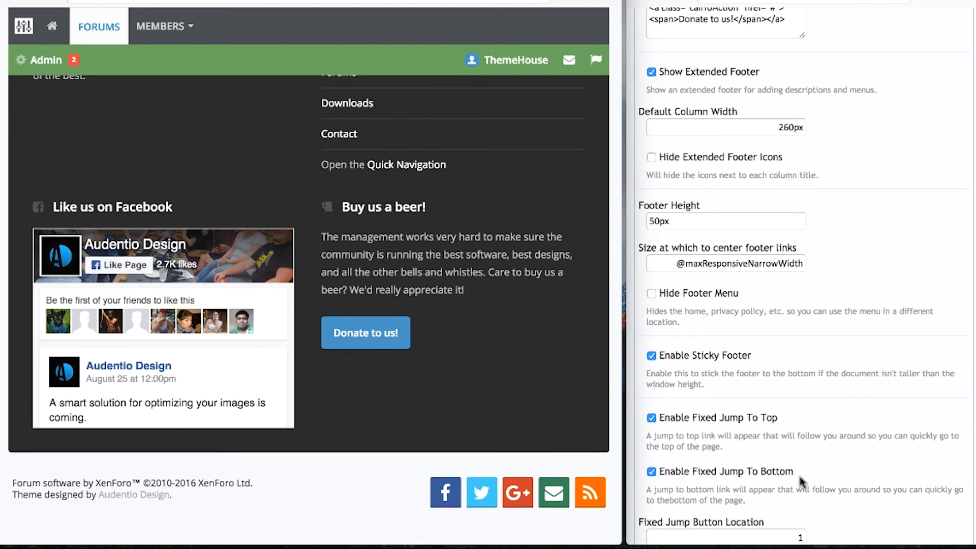
Keep the jump-to-top target at Top of Page and review the fixed jump button location.
scroll(804, 533, "down", 3)
scroll(803, 274, "down", 7)
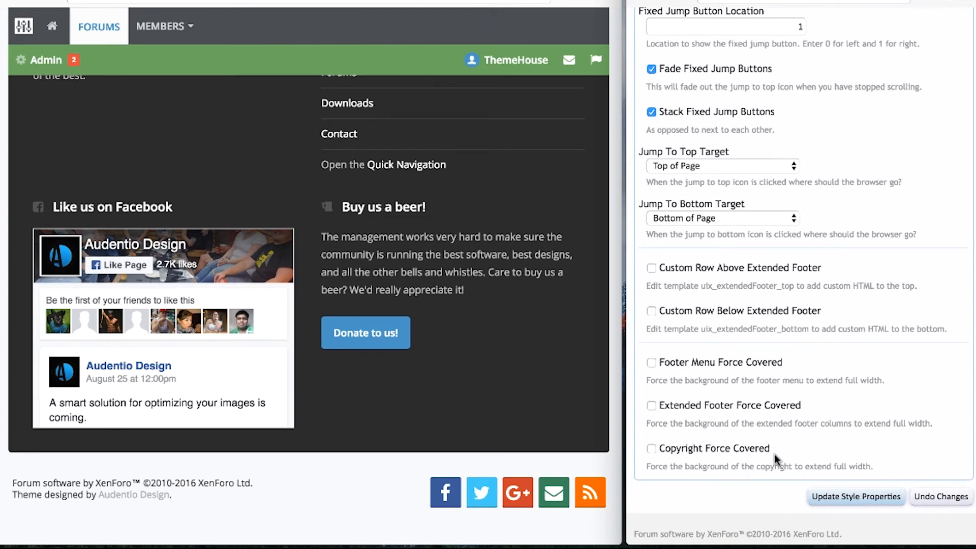
left_click(787, 172)
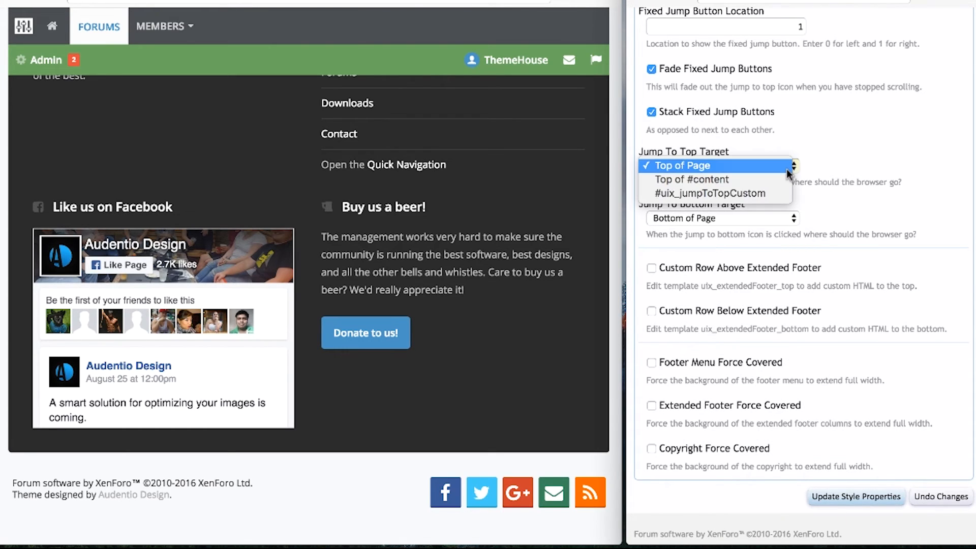
left_click(834, 163)
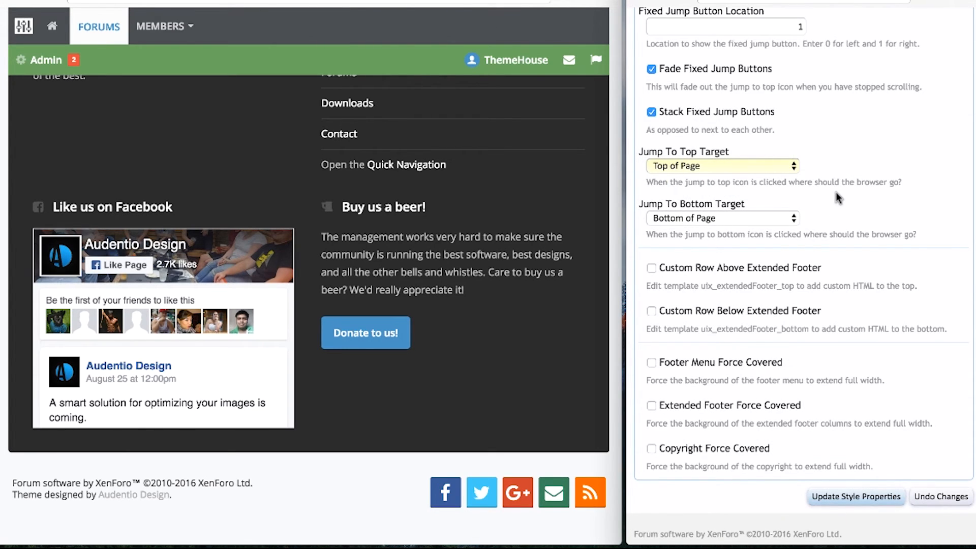
left_click(779, 28)
scroll(810, 38, "up", 3)
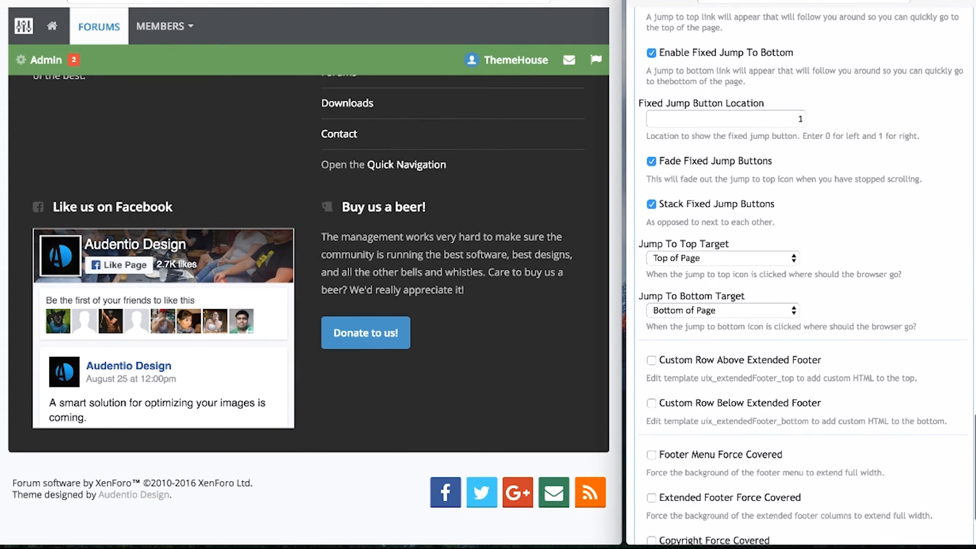
left_click(777, 146)
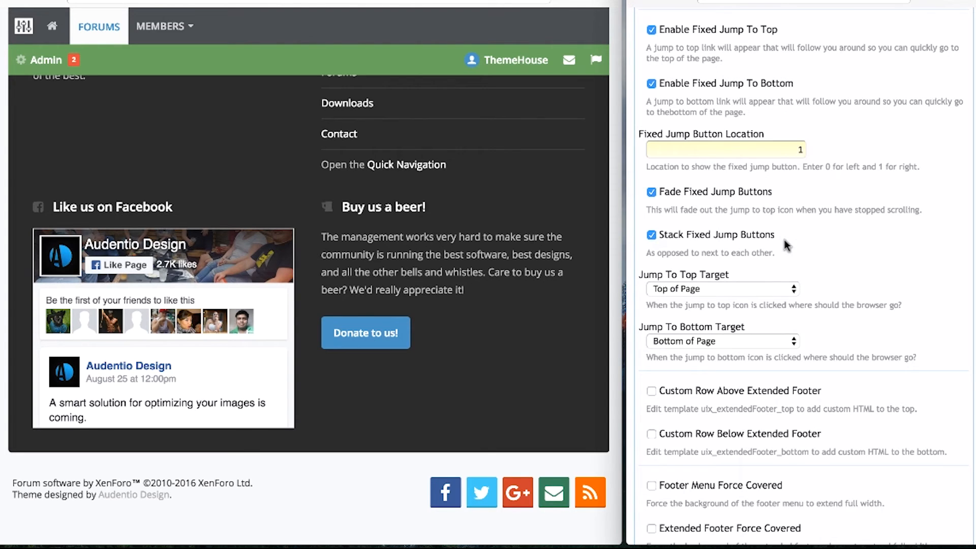
Try the custom row below the extended footer, leave it off, and return to Style Property Groups.
double_click(797, 393)
left_click(804, 433)
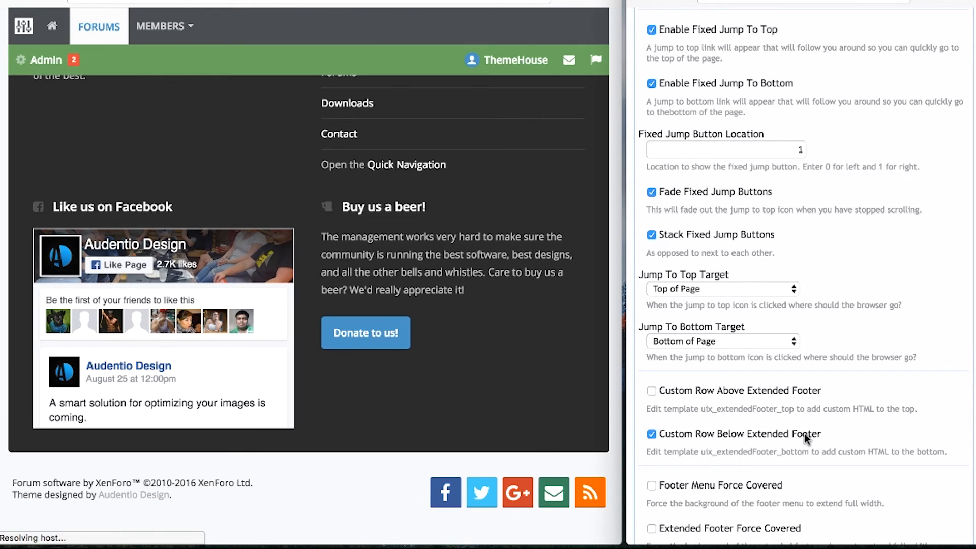
left_click(804, 433)
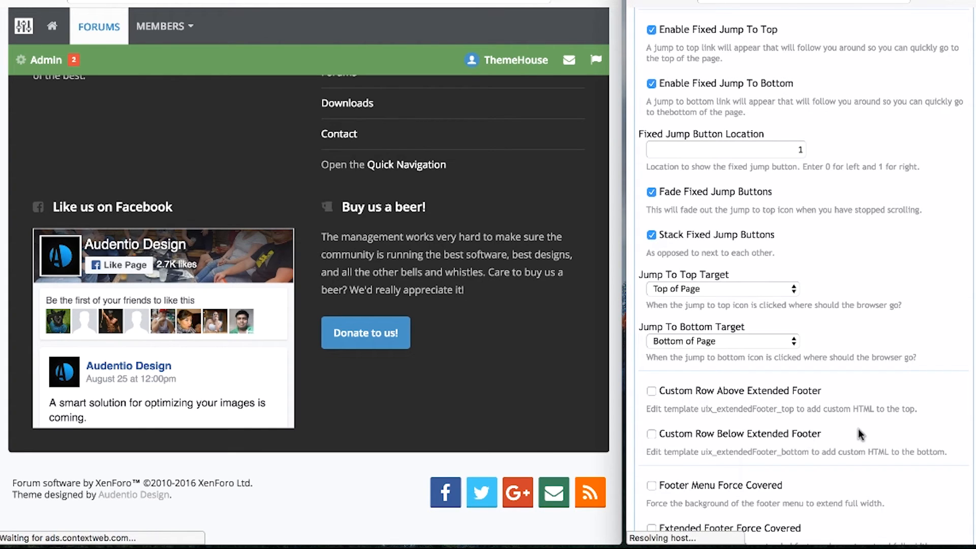
scroll(859, 434, "down", 2)
scroll(858, 432, "down", 5)
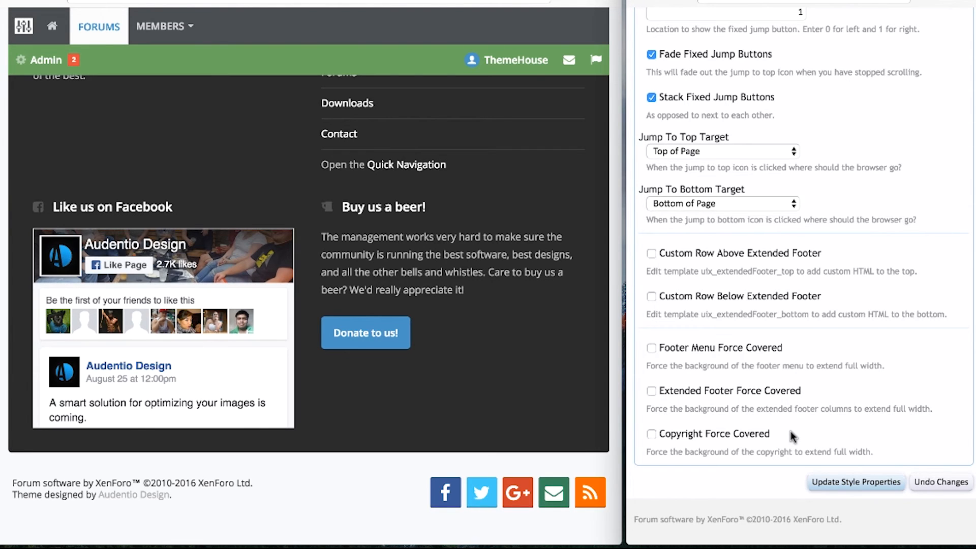
scroll(791, 432, "up", 20)
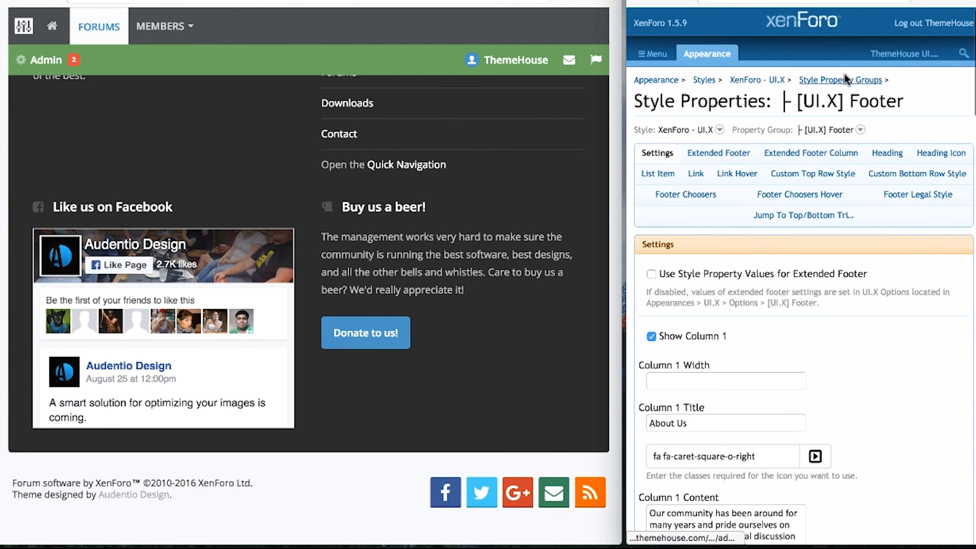
left_click(845, 81)
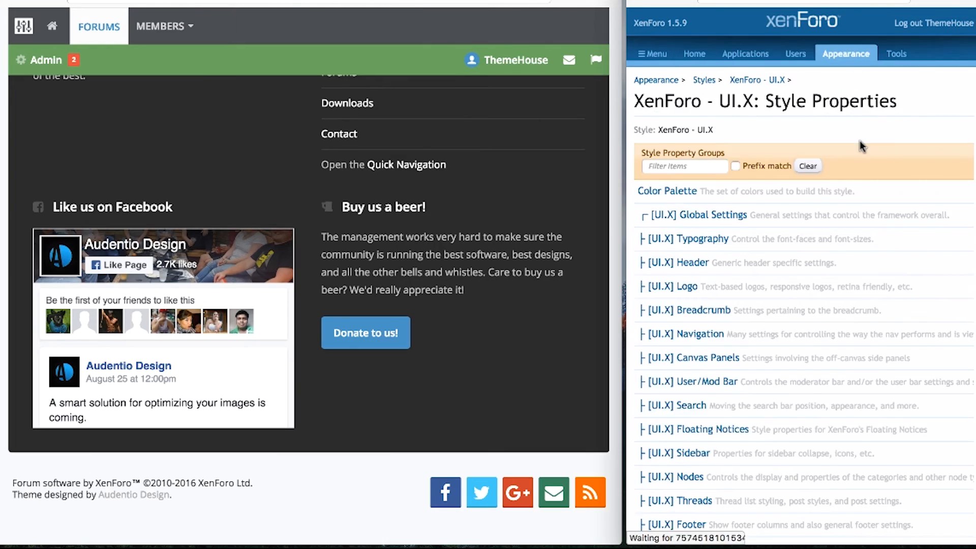
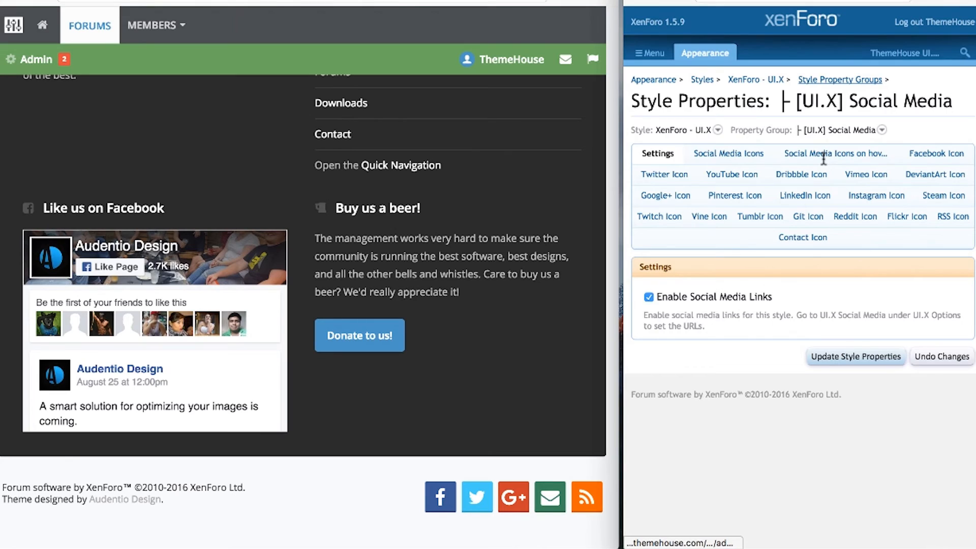
Look through the Social Media Icons, Facebook Icon and Dribbble Icon settings, then return to the general social media settings.
left_click(730, 157)
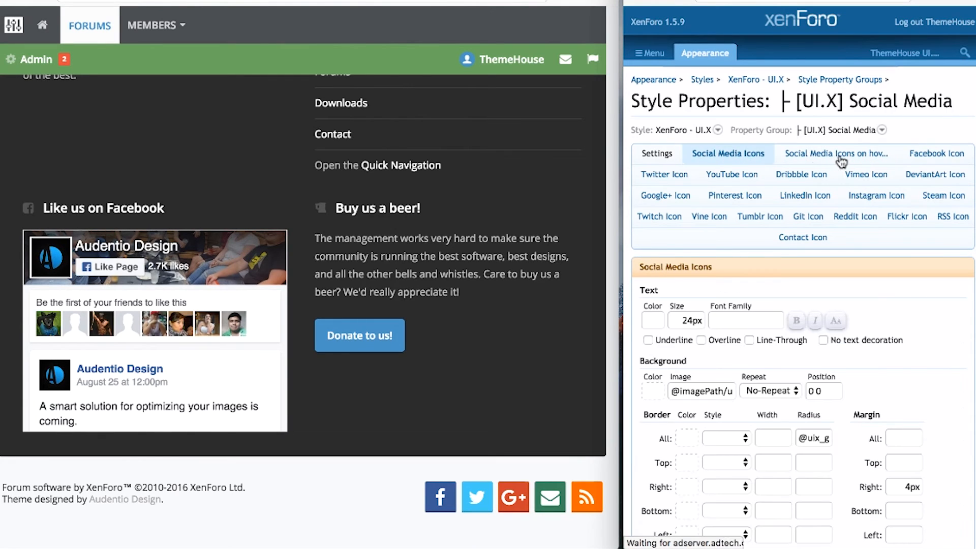
left_click(935, 154)
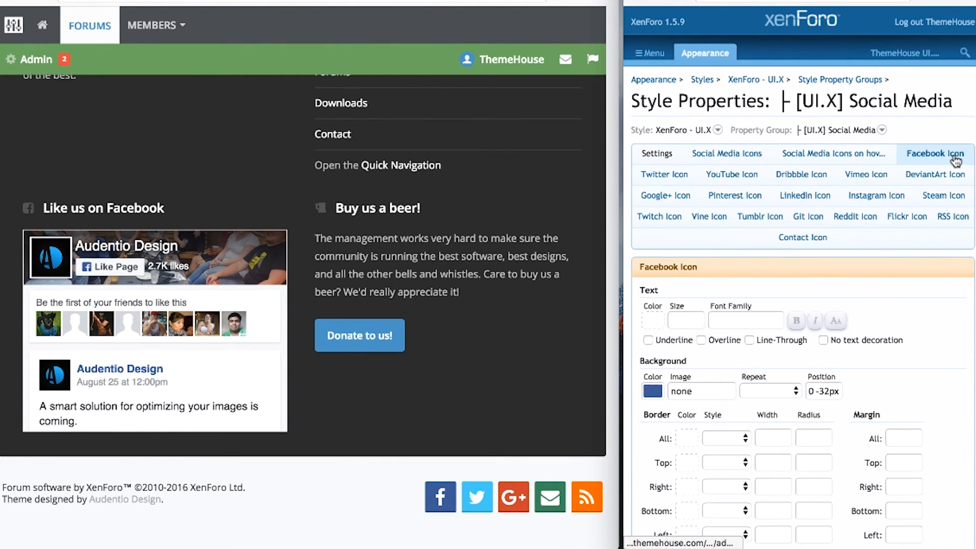
left_click(785, 177)
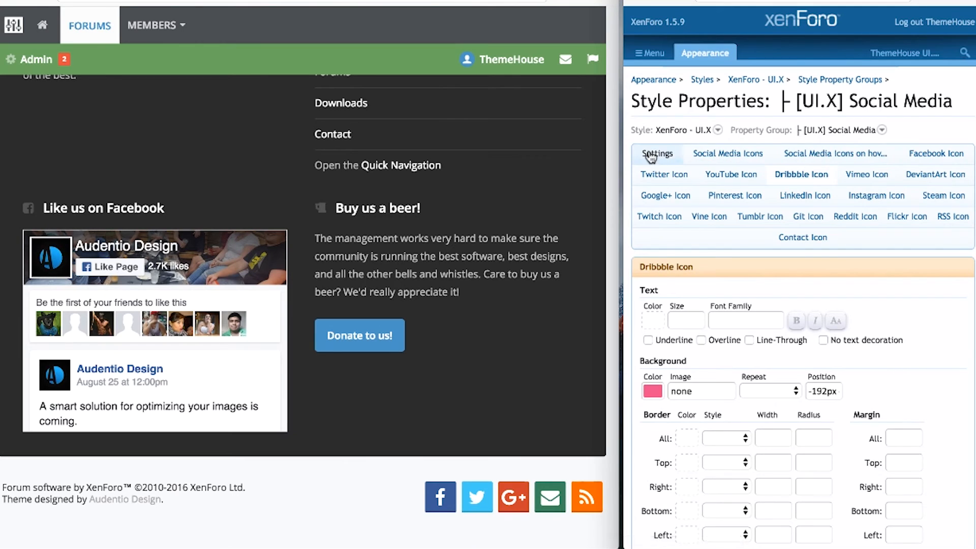
left_click(657, 156)
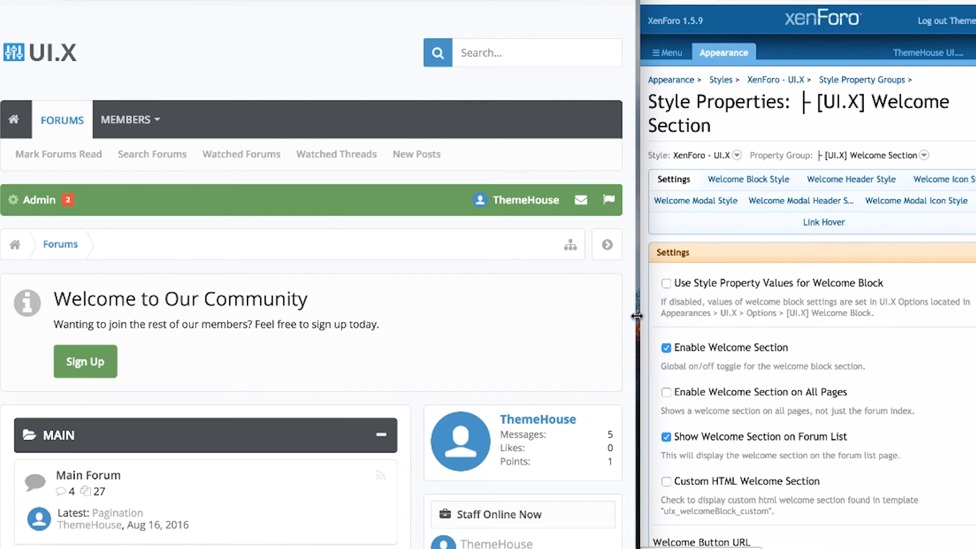
Widen the forum preview slightly, tick Preview Advertisement Templates and save the advertisement properties.
left_click_drag(635, 316, 639, 316)
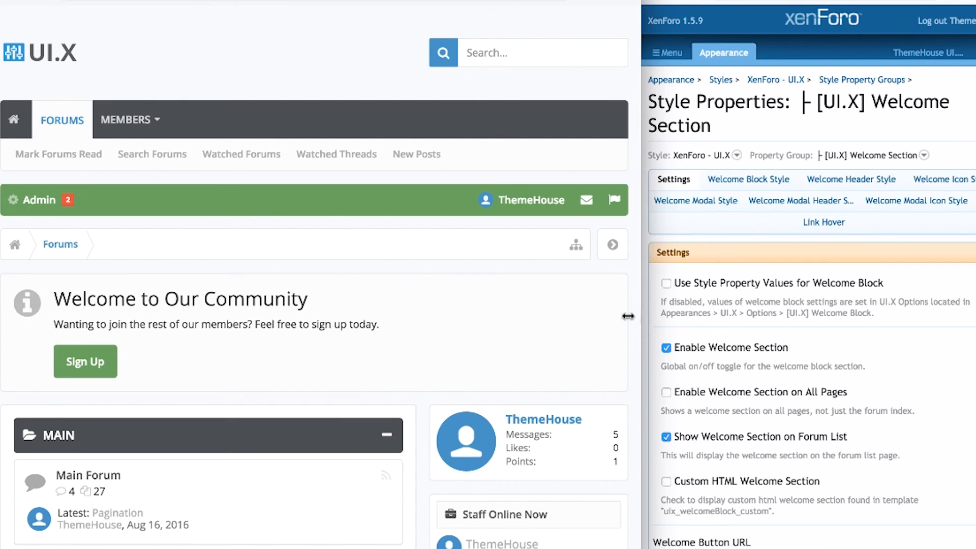
scroll(813, 315, "down", 5)
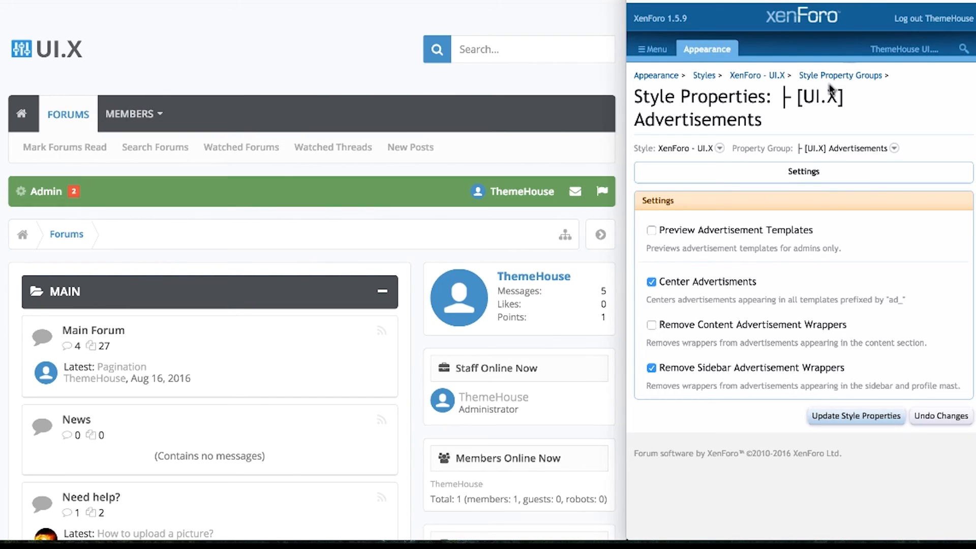
left_click(785, 230)
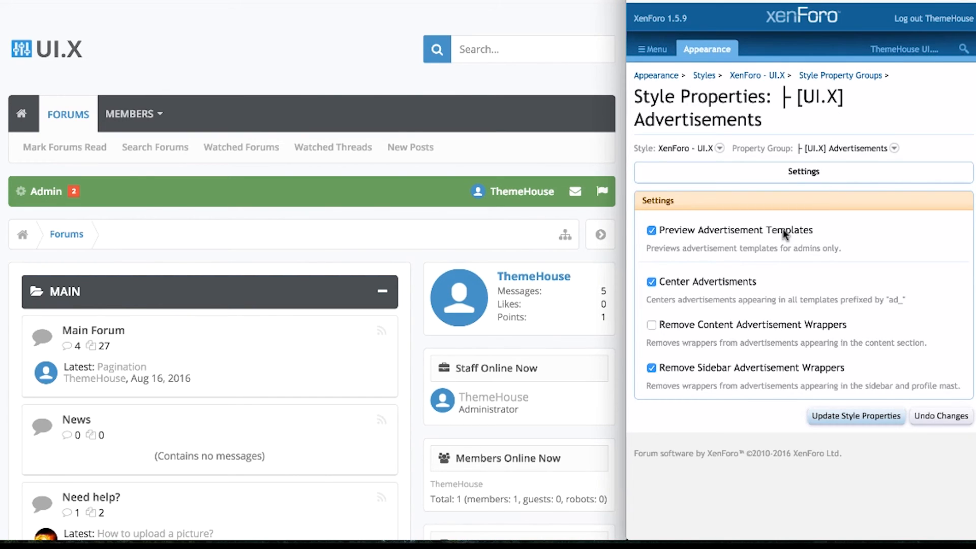
left_click(851, 417)
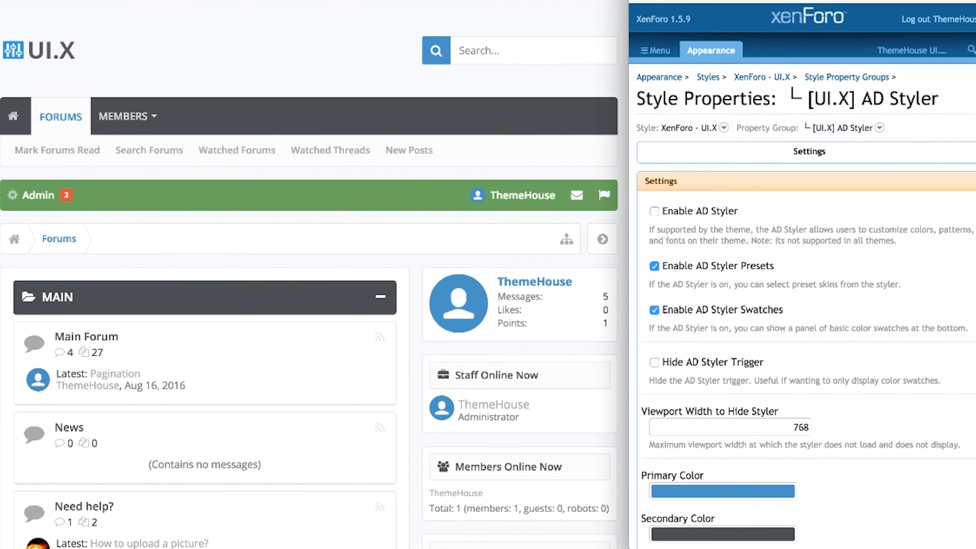
Tick Enable AD Styler and save the AD Styler style properties.
left_click(724, 210)
scroll(813, 356, "down", 20)
left_click(821, 500)
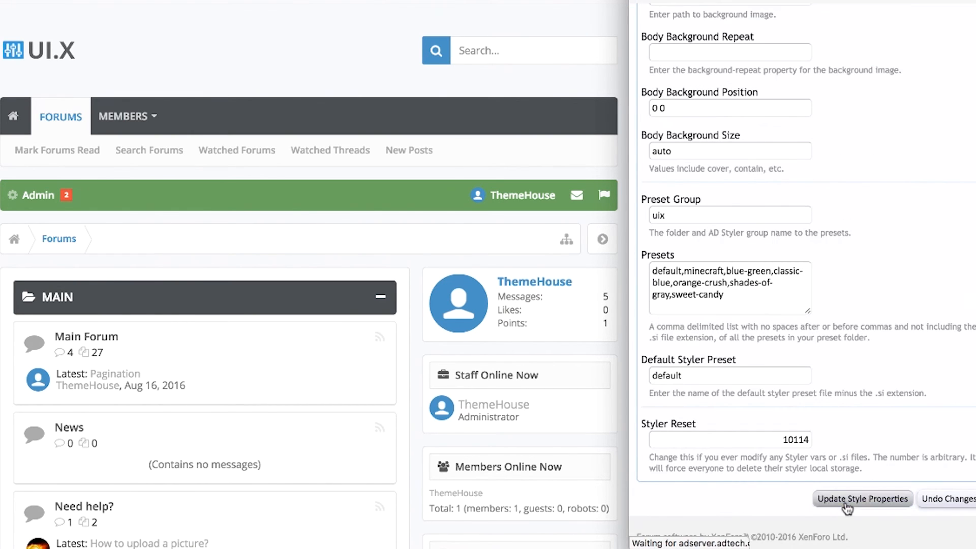
Reload the forum and bring up the AD Styler panel from its footer.
key("super+r")
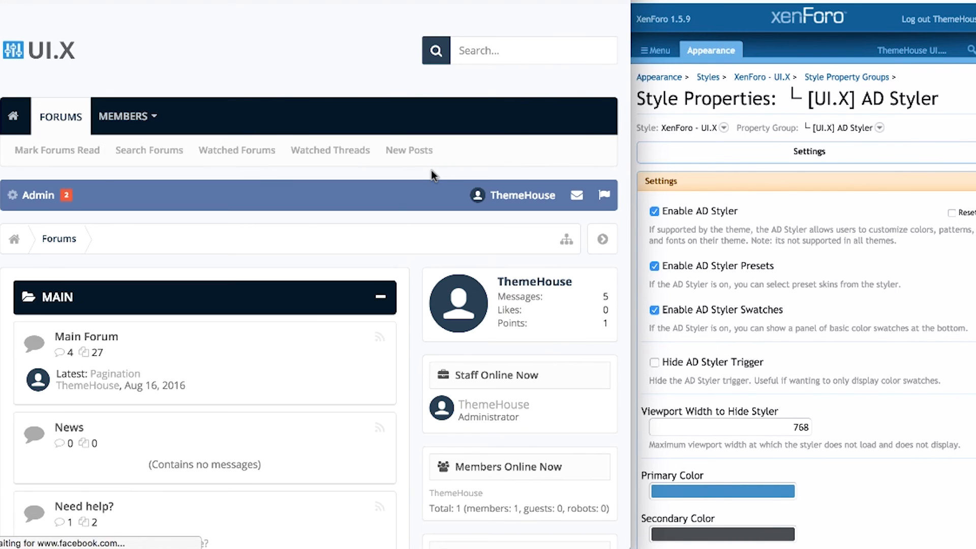
scroll(413, 306, "down", 15)
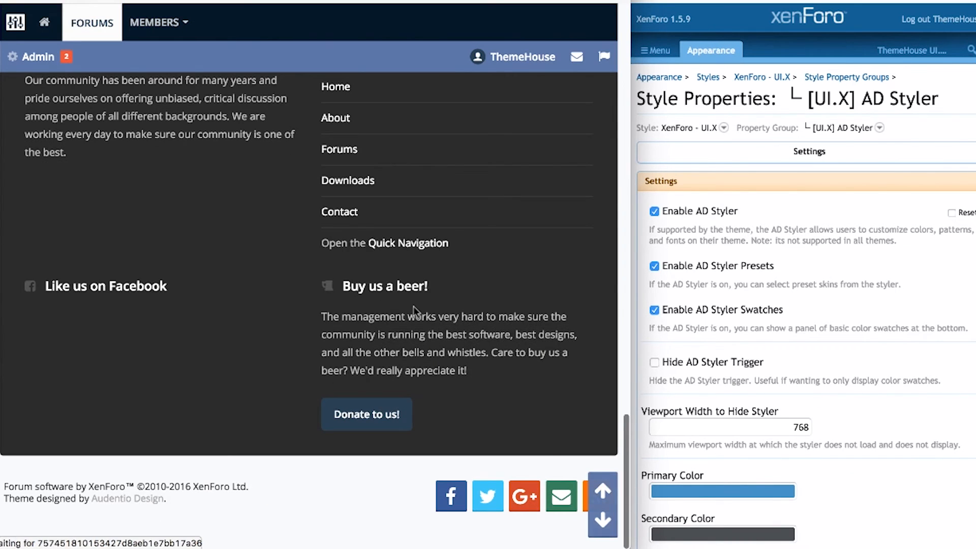
scroll(300, 279, "up", 5)
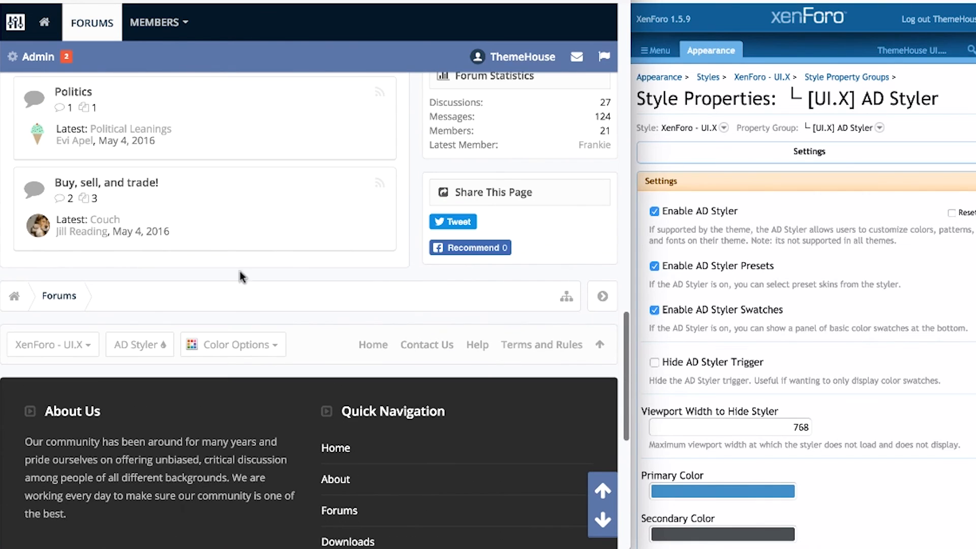
left_click(134, 345)
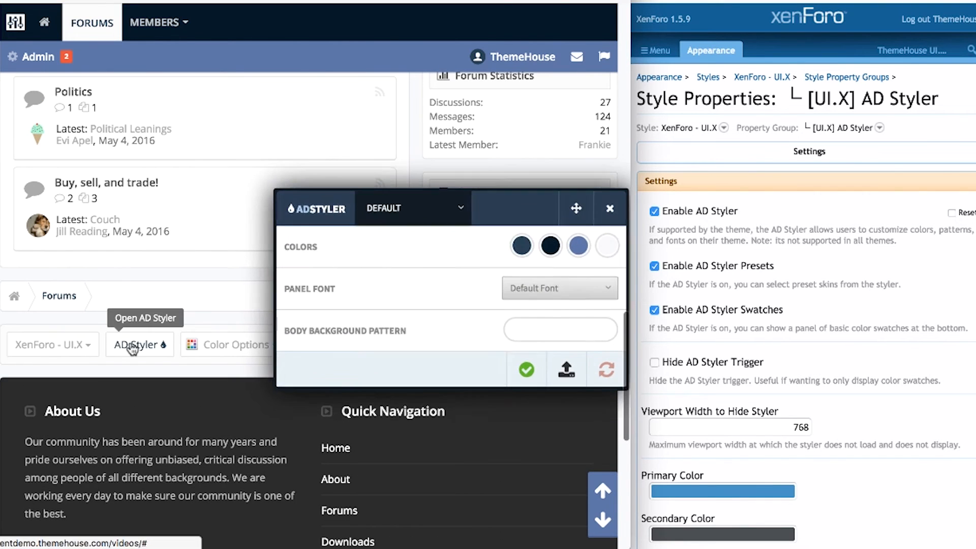
Inspect the styler's primary colour picker, panel font list and body background patterns without changing them.
left_click(522, 245)
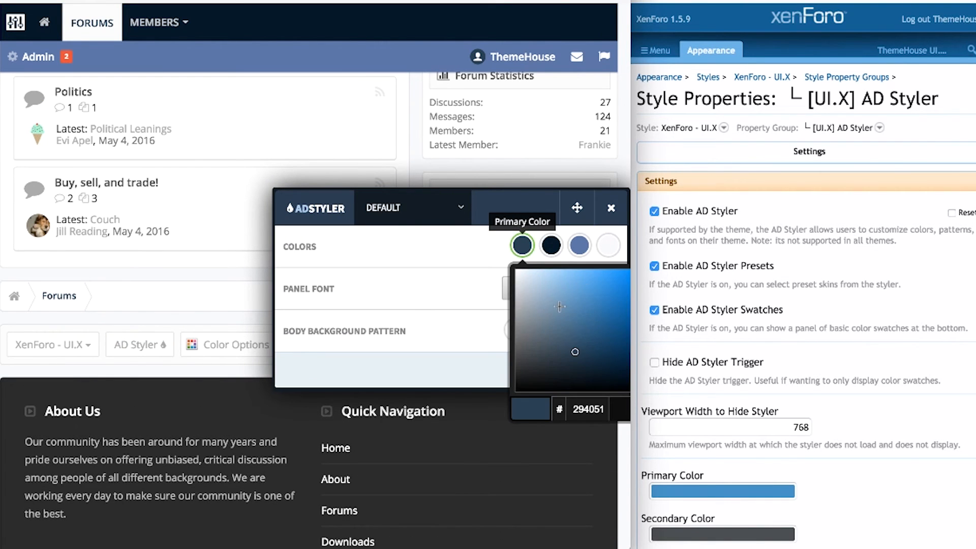
left_click(437, 290)
left_click(538, 288)
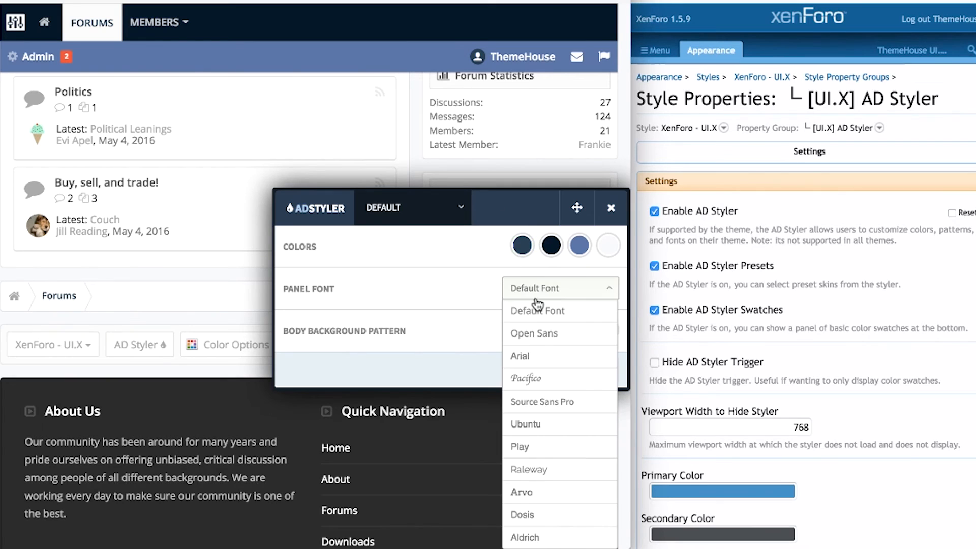
left_click(446, 307)
left_click(566, 339)
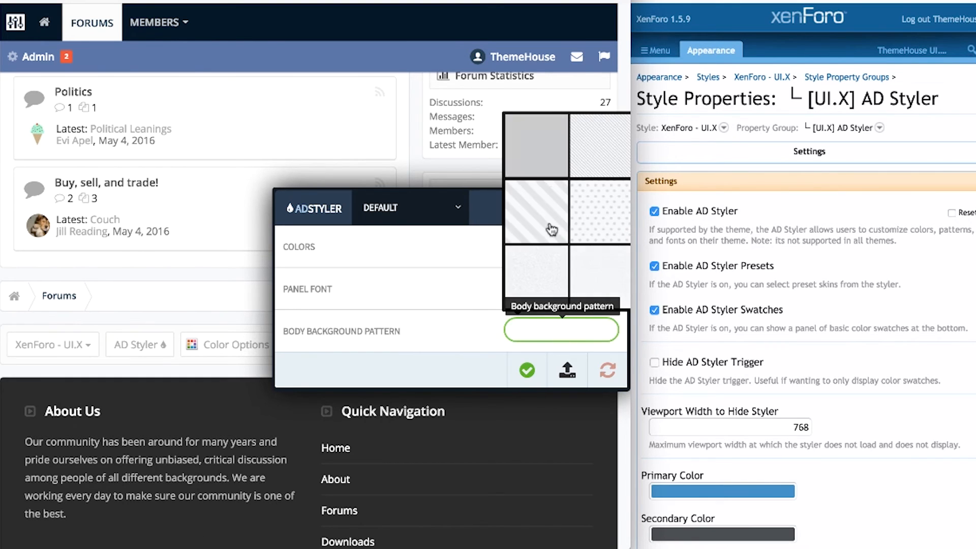
left_click(469, 312)
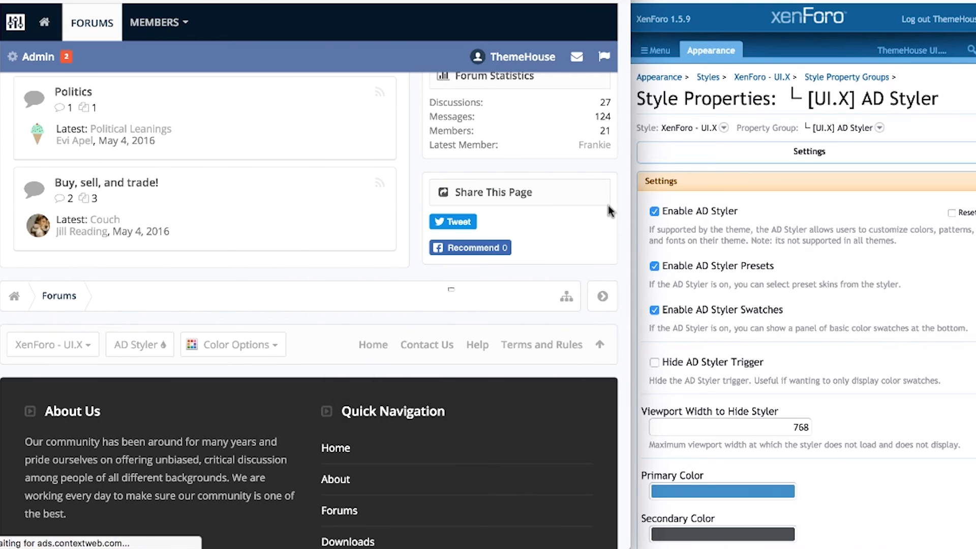
Try the Lust, Gluttony, Greed, Sloth and a darker preset on the forum, then restore Default.
left_click(263, 344)
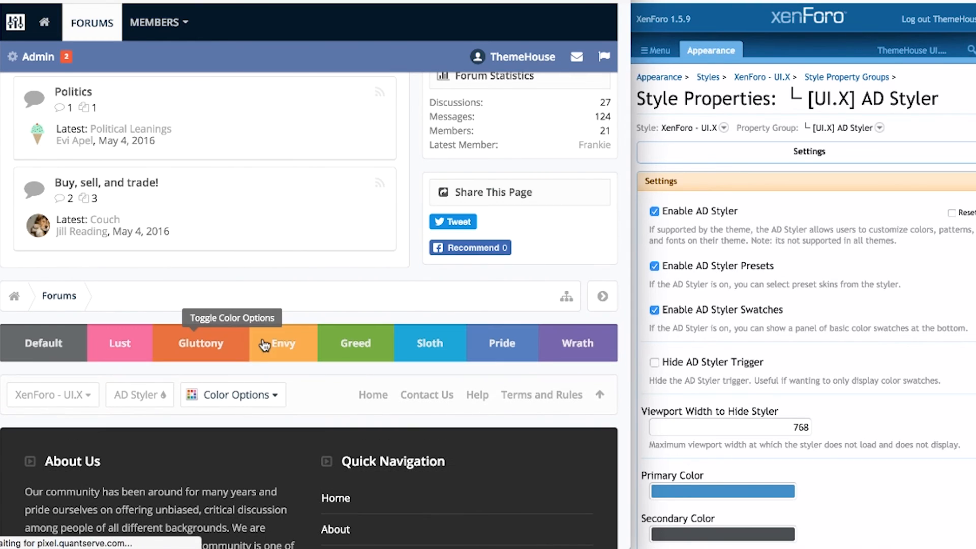
left_click(131, 343)
left_click(239, 345)
left_click(356, 344)
left_click(412, 344)
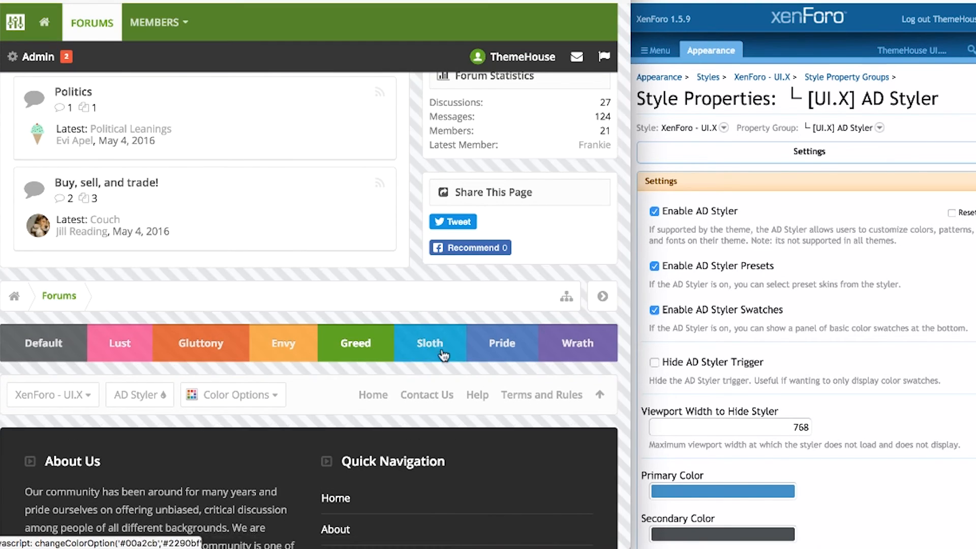
left_click(502, 344)
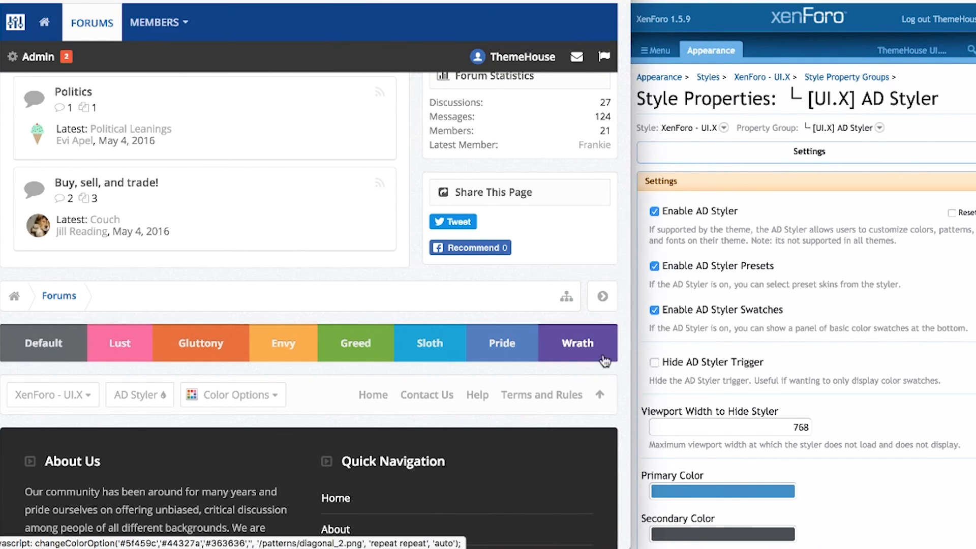
left_click(63, 345)
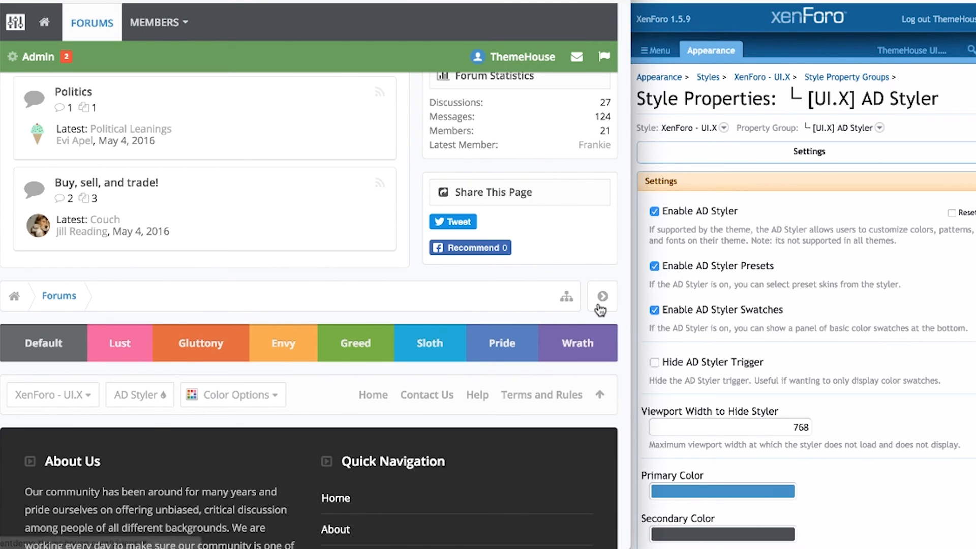
Back in the admin window, scroll past Presets to Styler Reset and save the AD Styler properties.
left_click(904, 416)
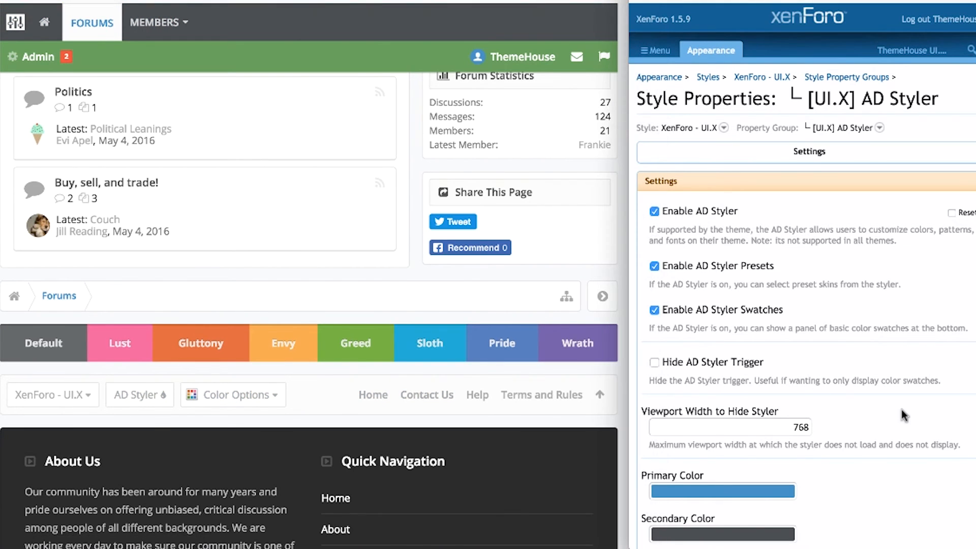
scroll(903, 416, "down", 7)
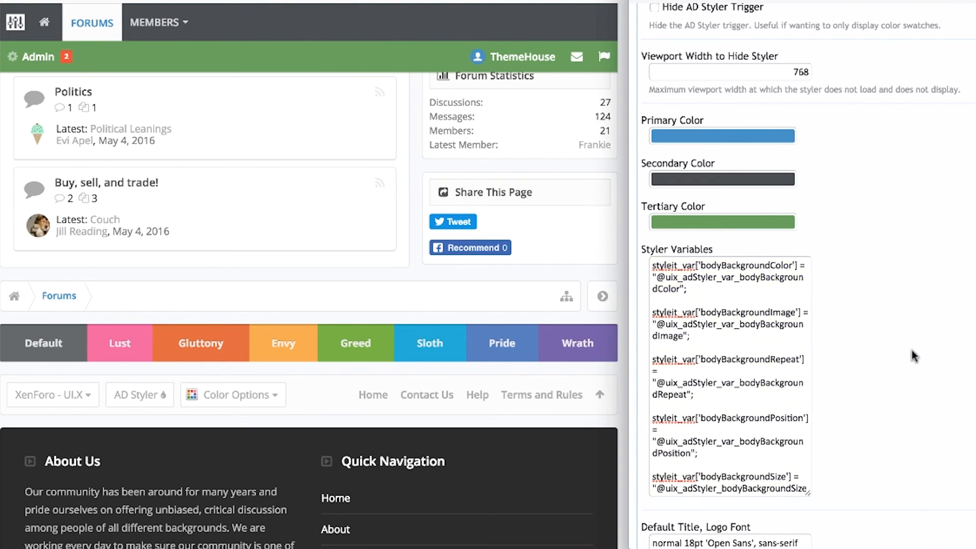
scroll(913, 352, "up", 1)
scroll(912, 353, "up", 3)
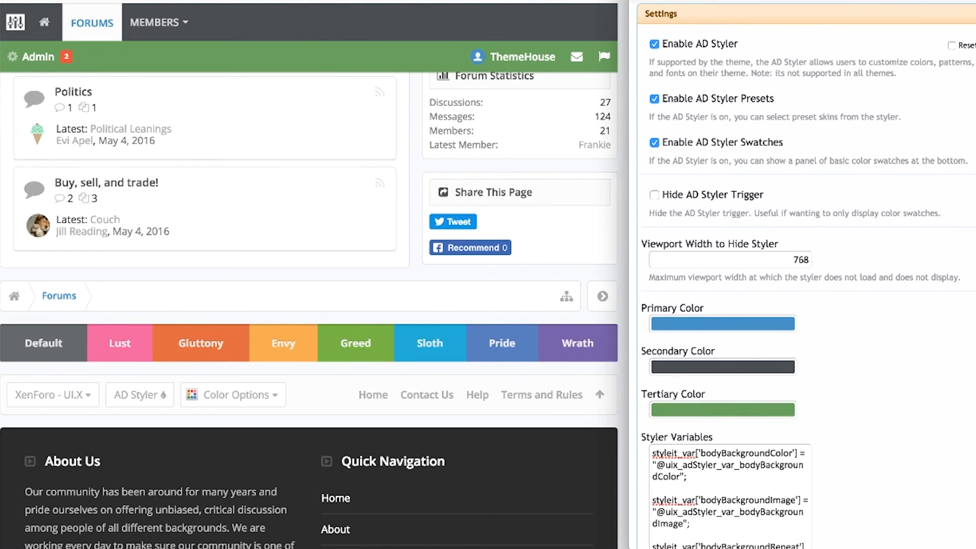
scroll(805, 276, "down", 10)
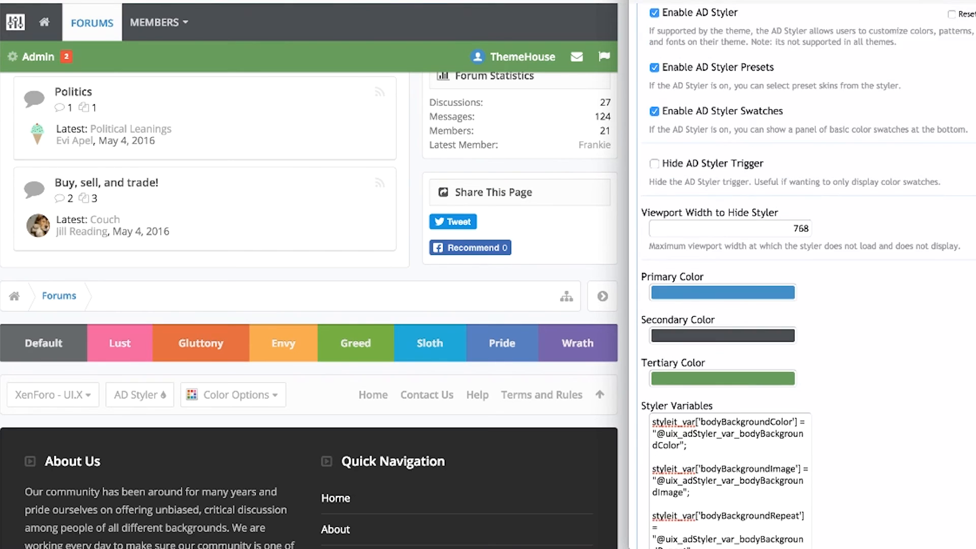
scroll(802, 274, "down", 3)
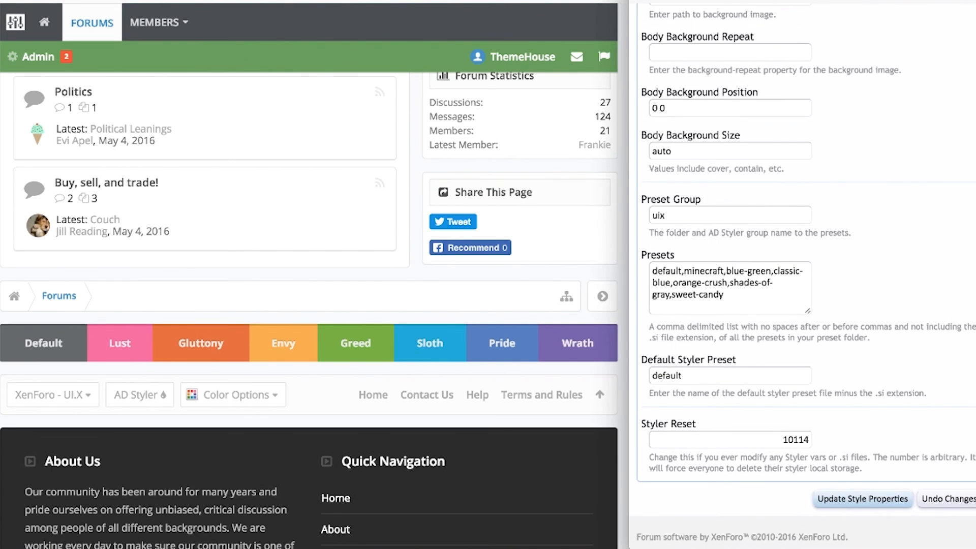
left_click(884, 497)
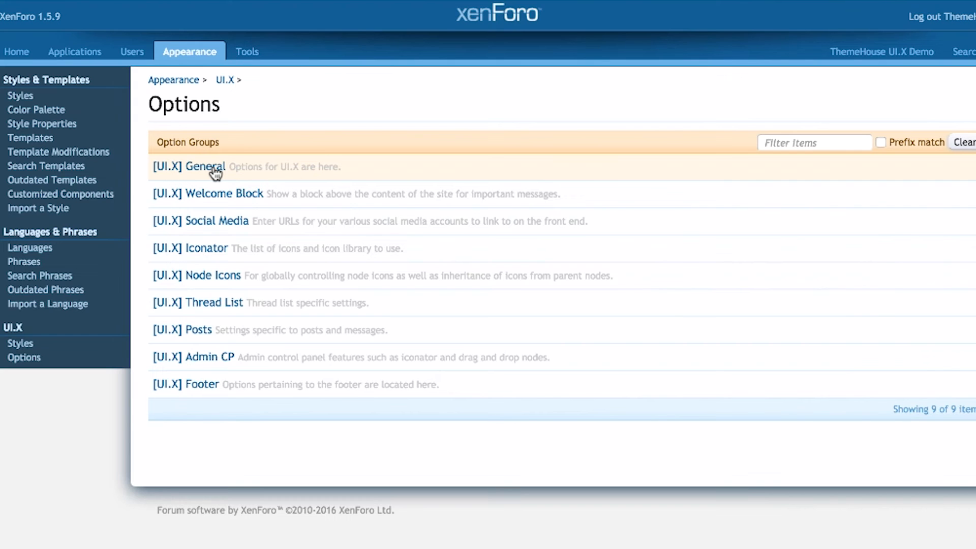
In [UI.X] General, inspect the API Key and Affiliate ID fields and leave Check for Unassociated Styles unticked.
left_click(275, 168)
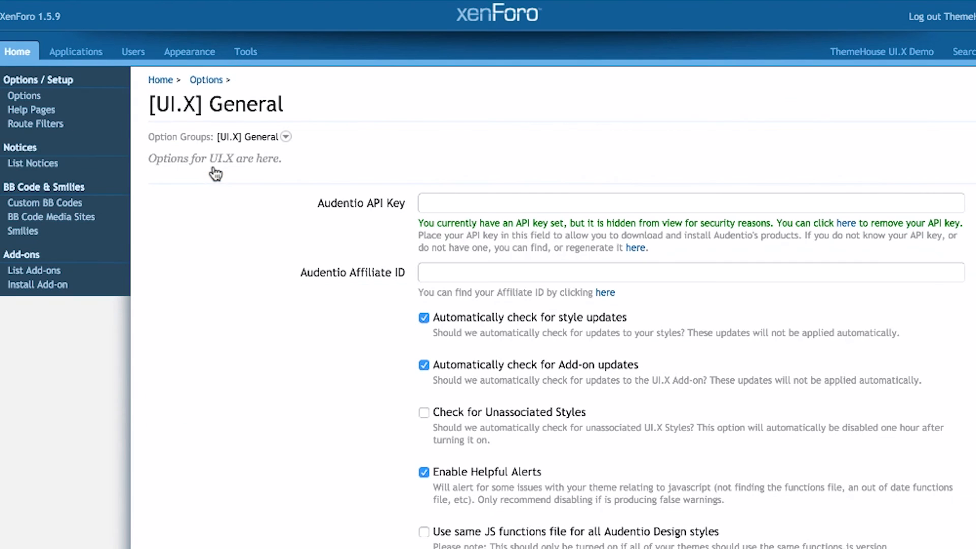
left_click(454, 204)
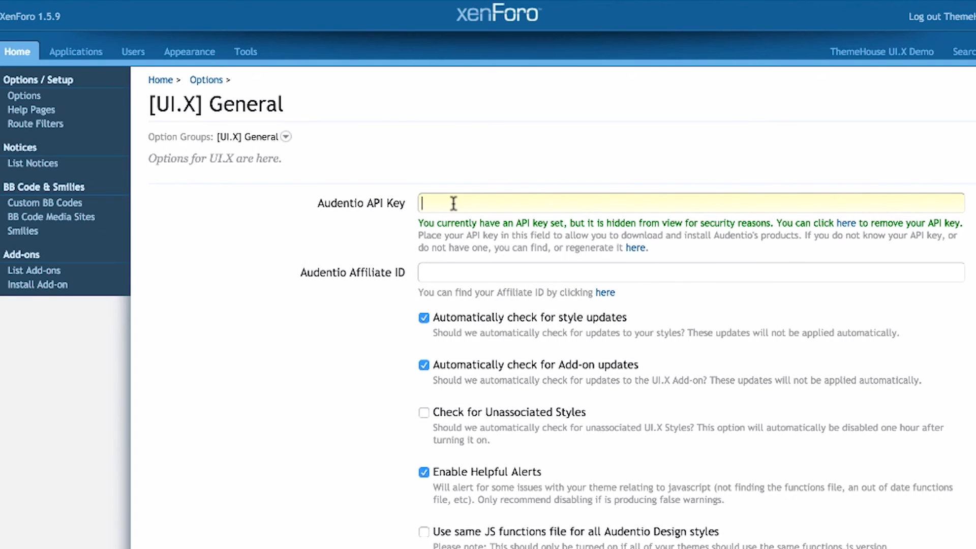
left_click(452, 277)
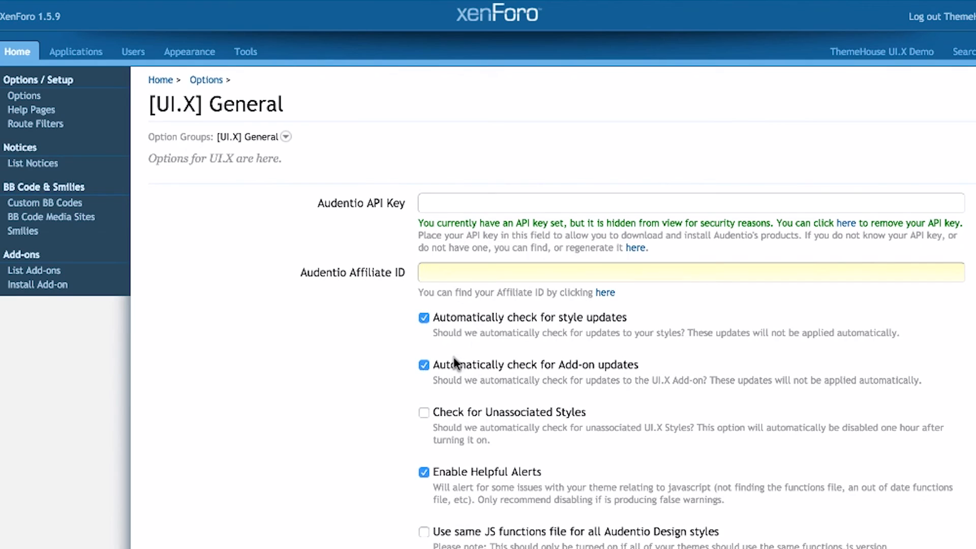
left_click(460, 410)
left_click(461, 410)
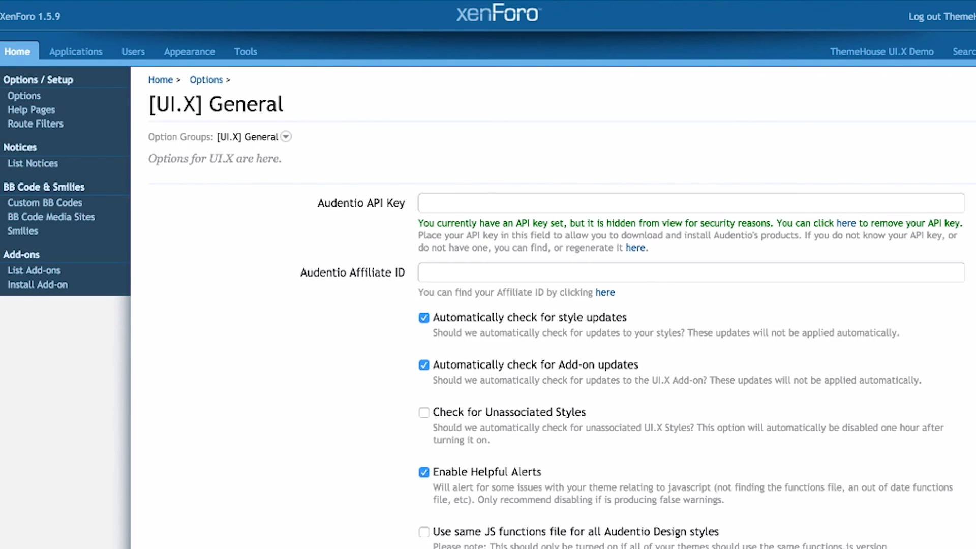
Review Collapse Sidebar Max Days and keep Fluid Width as the Default Page Width.
scroll(370, 432, "down", 5)
scroll(563, 307, "down", 1)
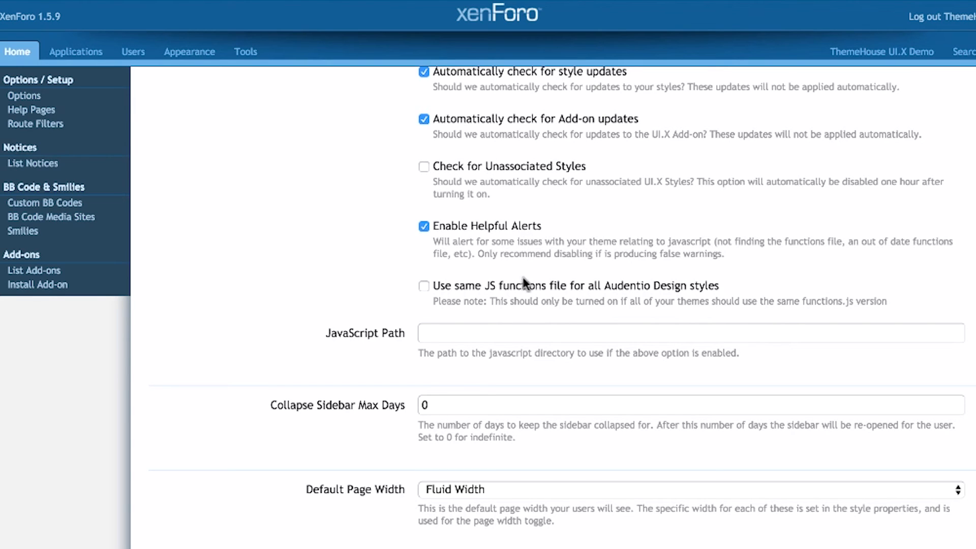
scroll(520, 289, "down", 8)
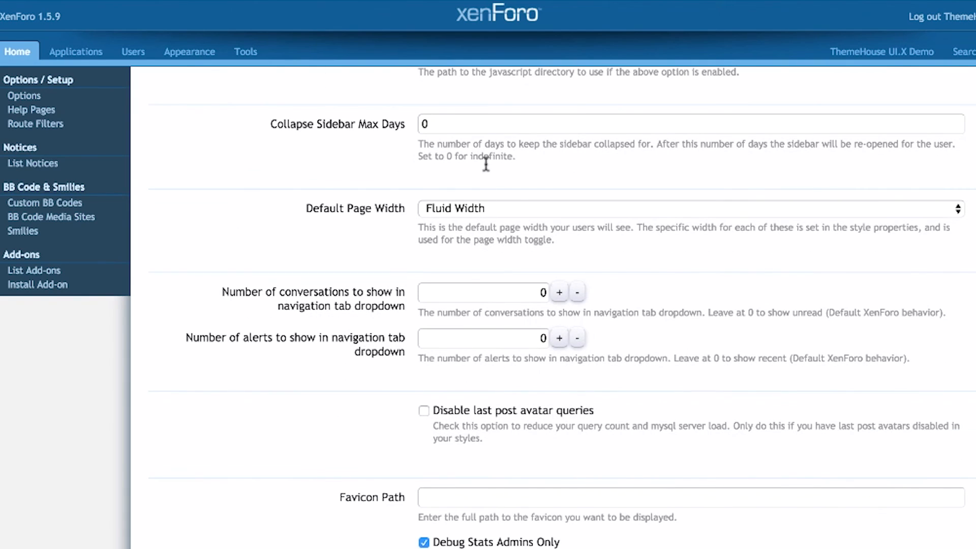
left_click(507, 129)
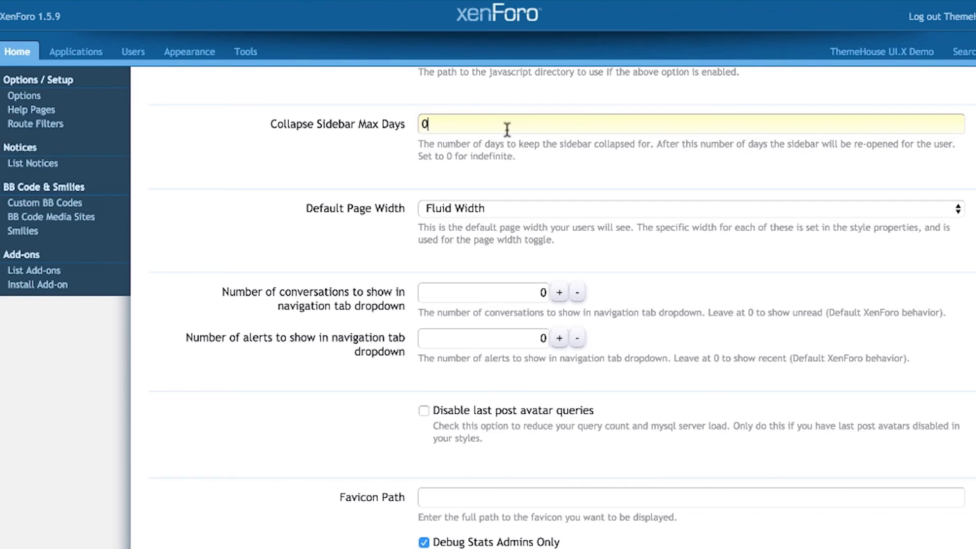
left_click(523, 209)
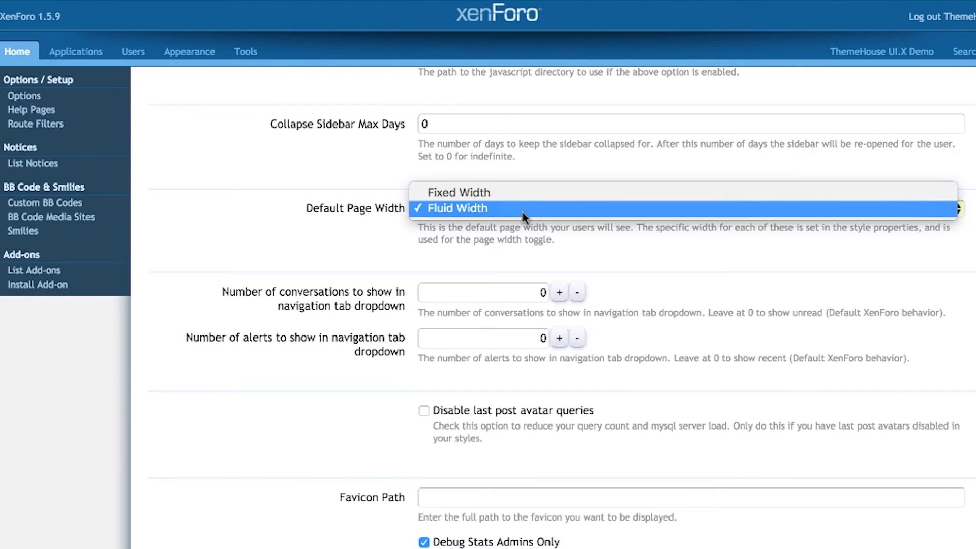
left_click(524, 212)
double_click(527, 237)
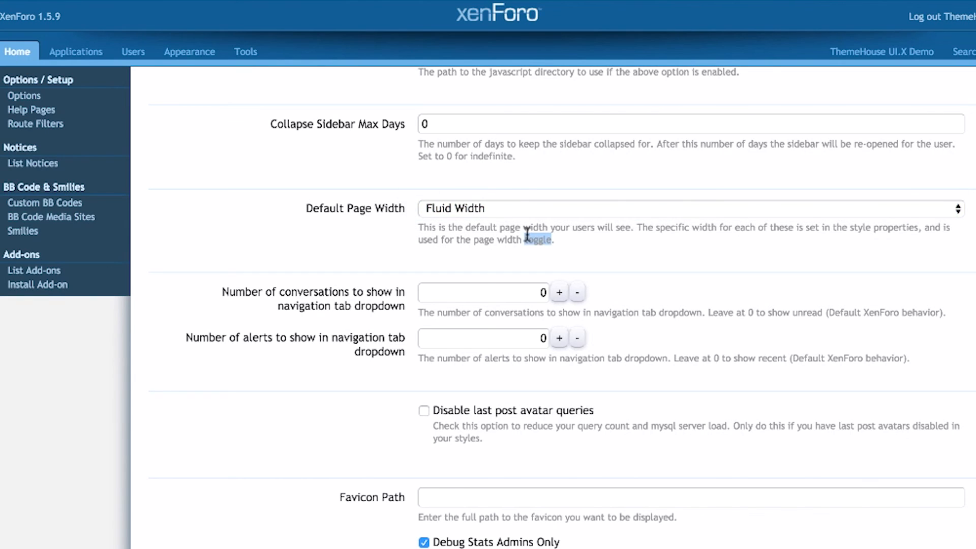
left_click(527, 234)
Leave Disable last post avatar queries off and Debug Stats Admins Only on, then open [UI.X] Welcome Block.
scroll(527, 235, "down", 3)
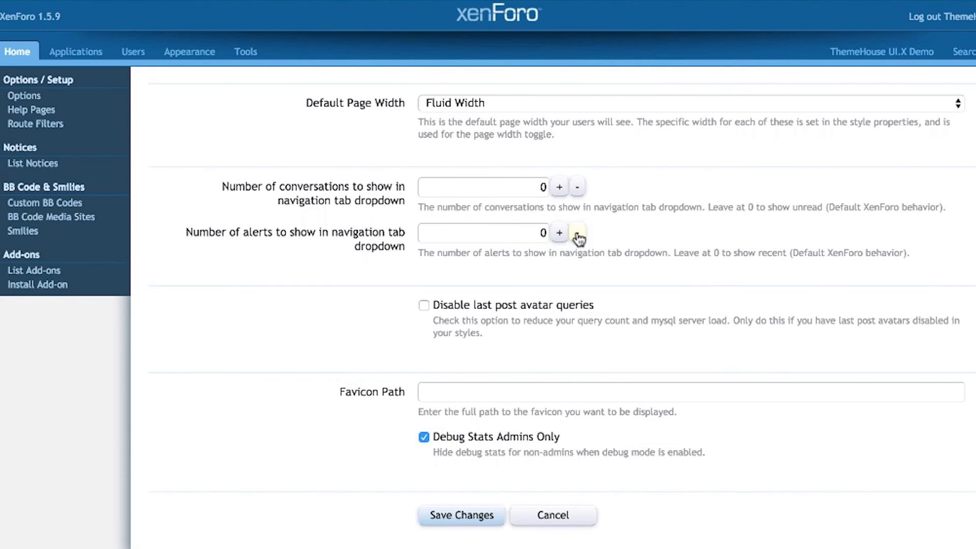
left_click(544, 304)
left_click(544, 304)
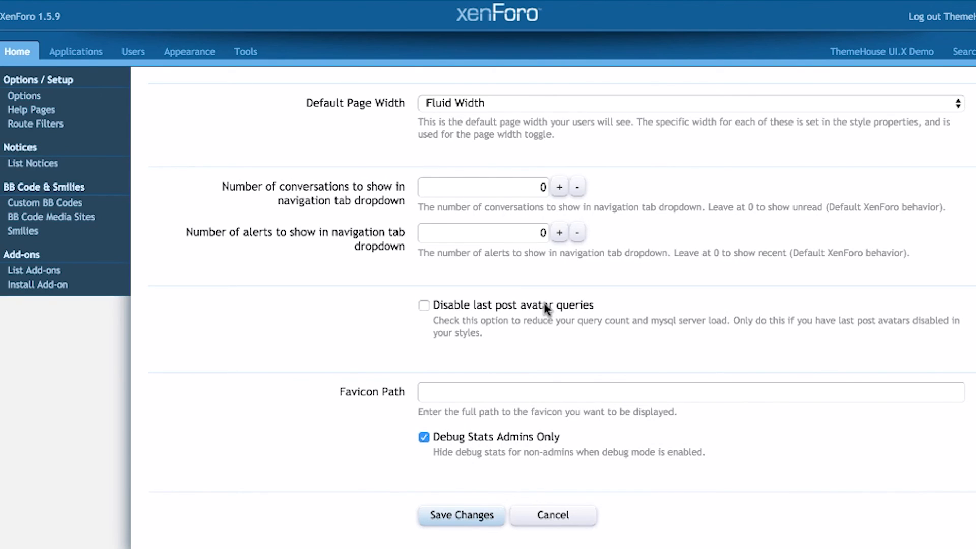
left_click(540, 385)
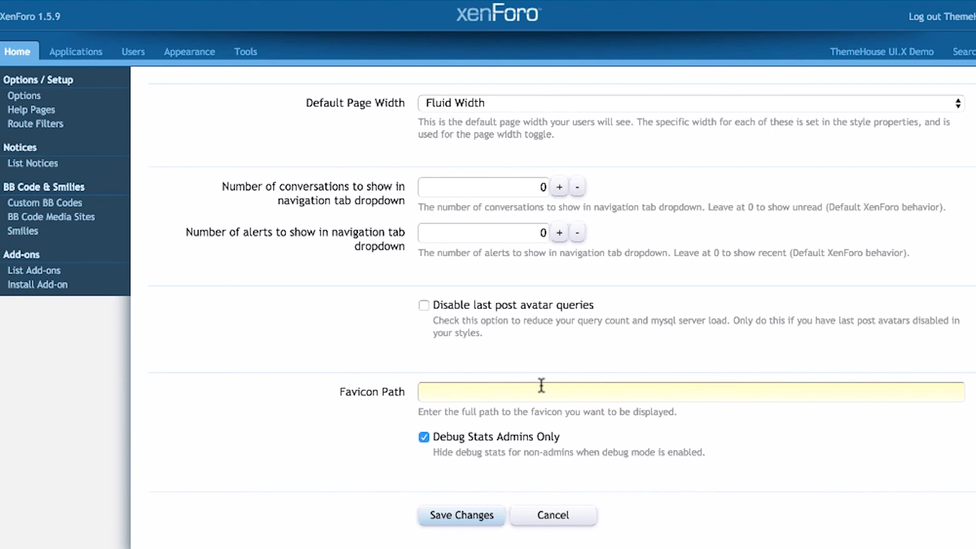
left_click(533, 438)
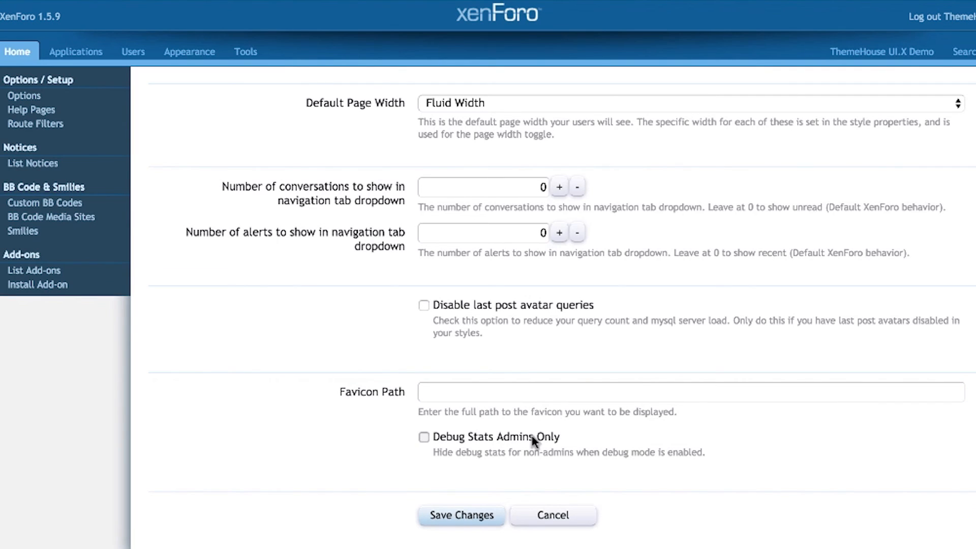
left_click(534, 438)
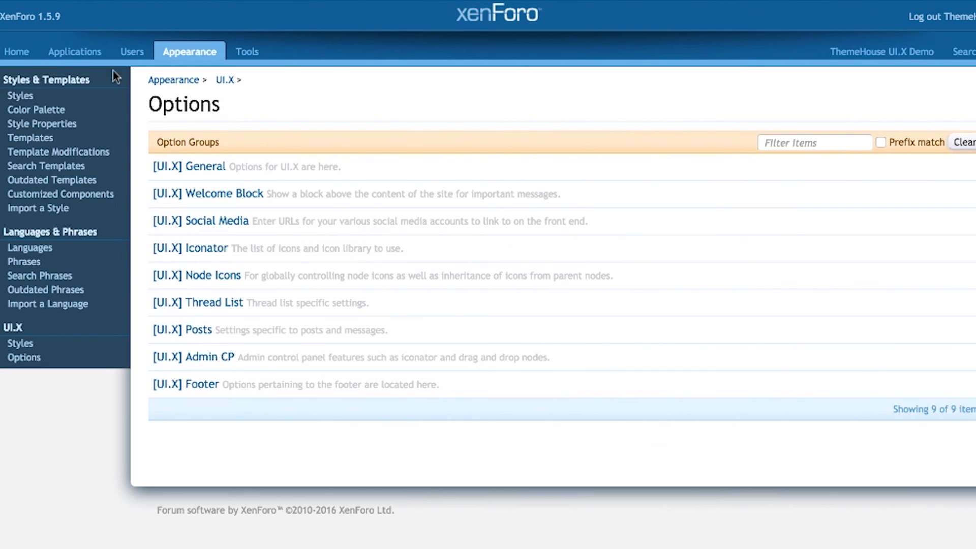
left_click(210, 198)
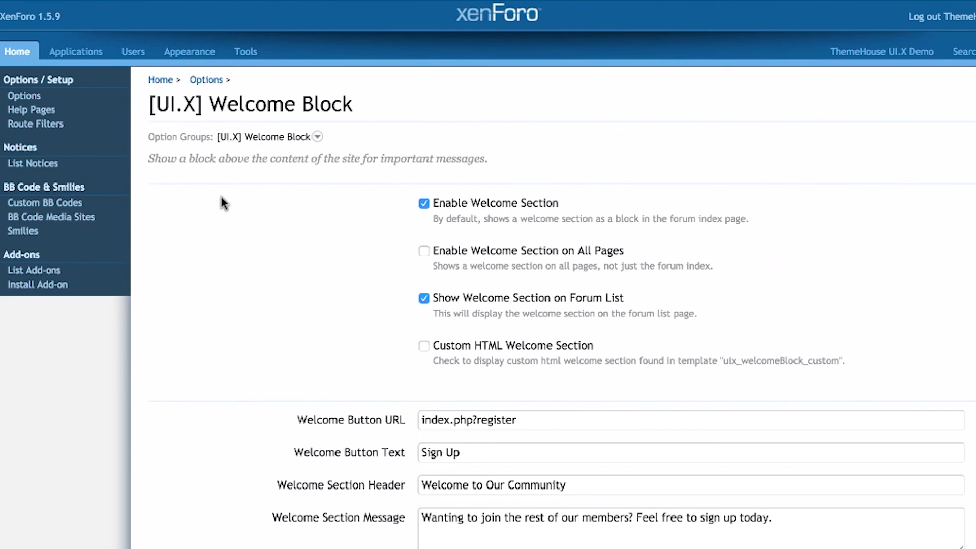
In [UI.X] Social Media, check the Facebook URL and keep Show Contact Link and Show RSS Icon on.
scroll(311, 228, "down", 1)
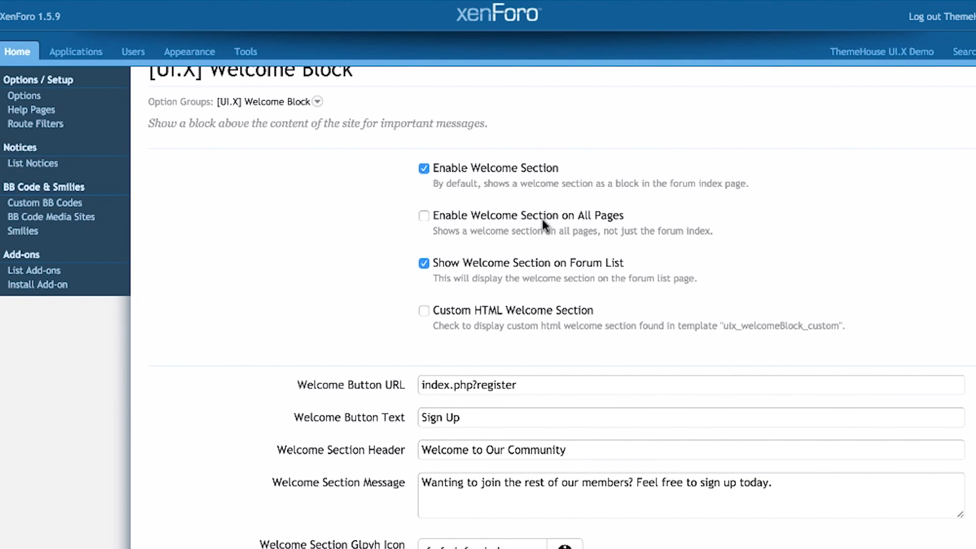
scroll(339, 257, "down", 3)
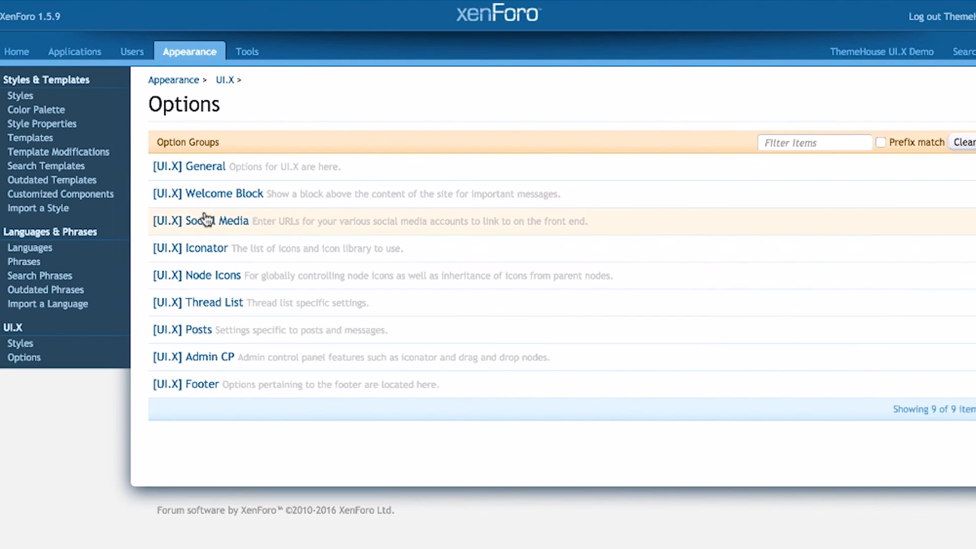
left_click(206, 220)
left_click_drag(480, 254, 353, 237)
left_click(353, 238)
scroll(354, 237, "down", 10)
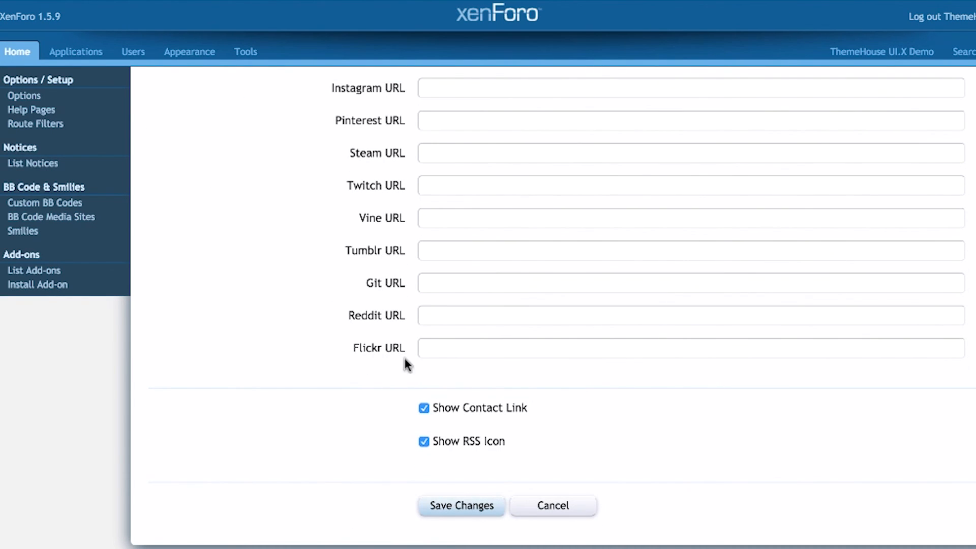
left_click(489, 406)
left_click(489, 405)
left_click(481, 441)
left_click(481, 440)
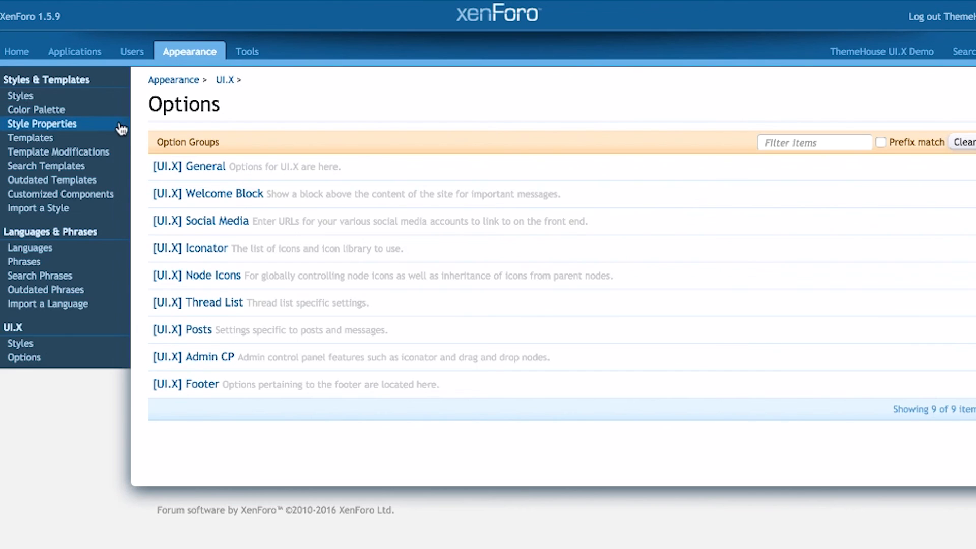
In [UI.X] Iconator, keep Enable AD Iconator on, review Additional CSS and Icon Classes, then go back.
left_click(191, 249)
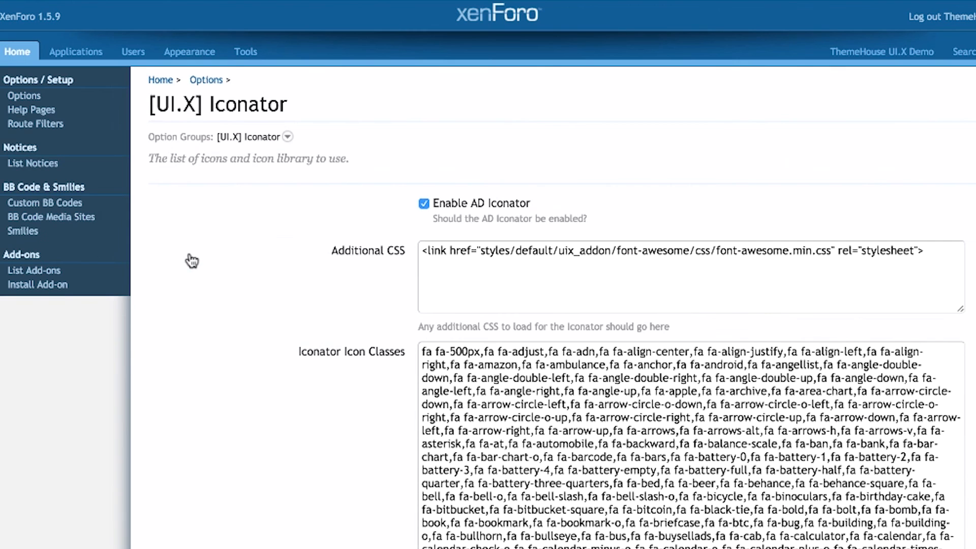
left_click(504, 206)
left_click(505, 206)
left_click(526, 304)
left_click(350, 292)
scroll(349, 291, "down", 1)
scroll(349, 292, "down", 3)
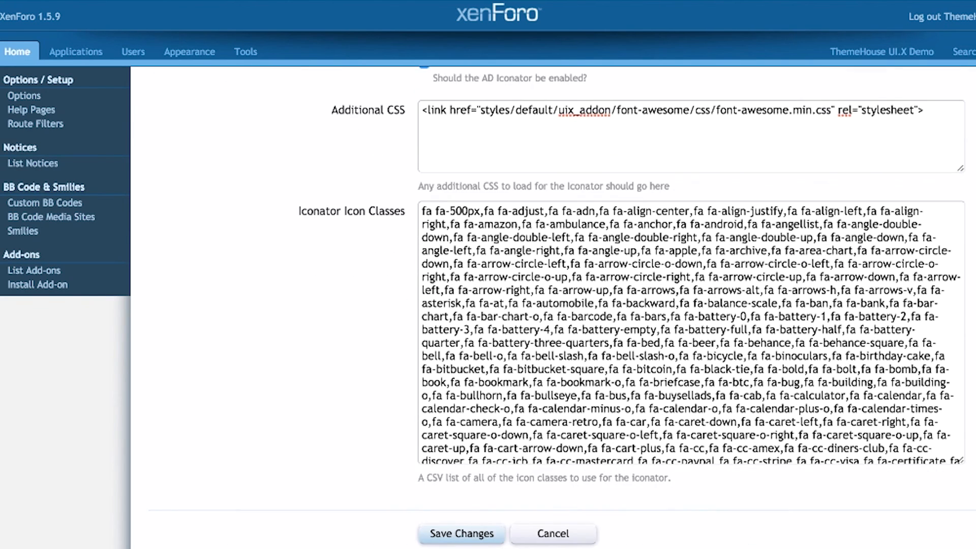
left_click(438, 222)
key("ctrl+a")
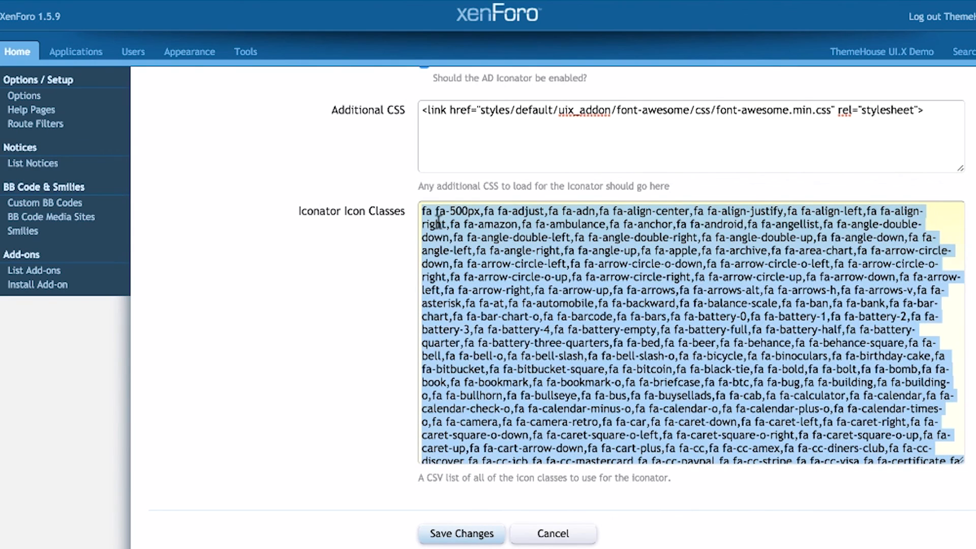
left_click(363, 255)
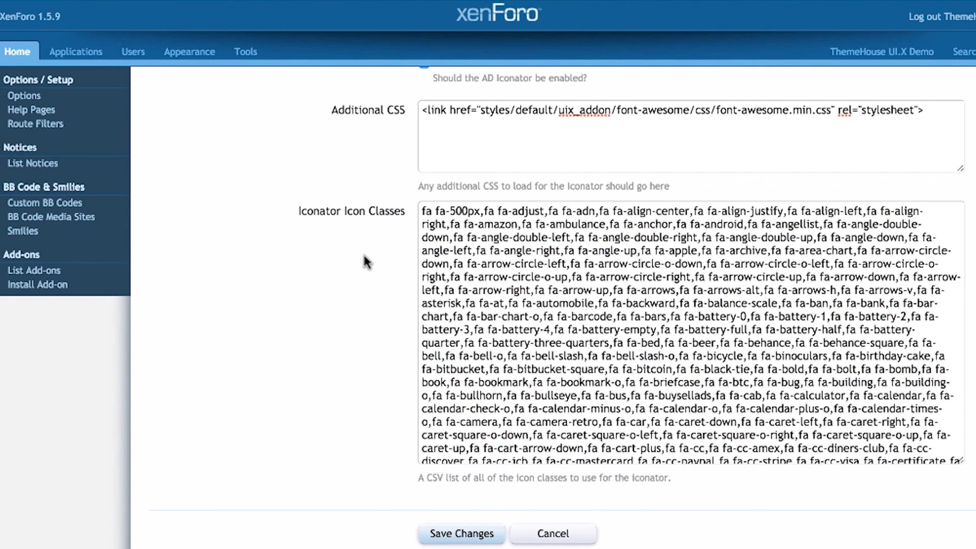
left_click(31, 1)
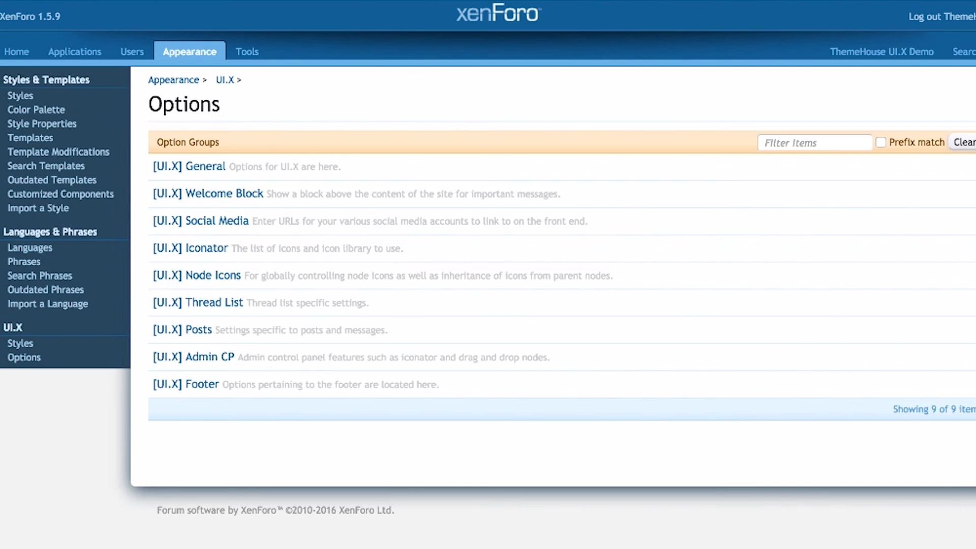
Scroll through the Node Icons options and return to the UI.X option groups list.
left_click(233, 274)
scroll(267, 274, "down", 3)
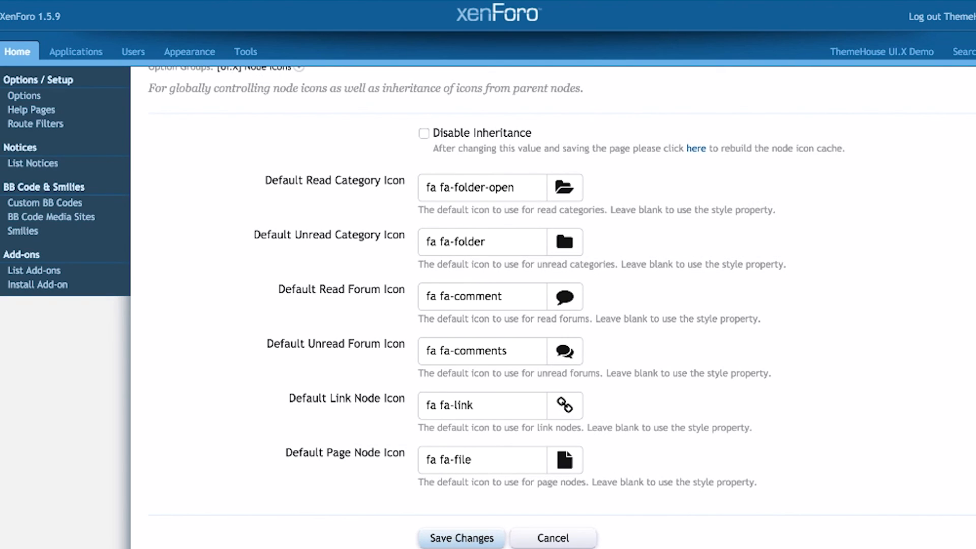
scroll(548, 307, "down", 2)
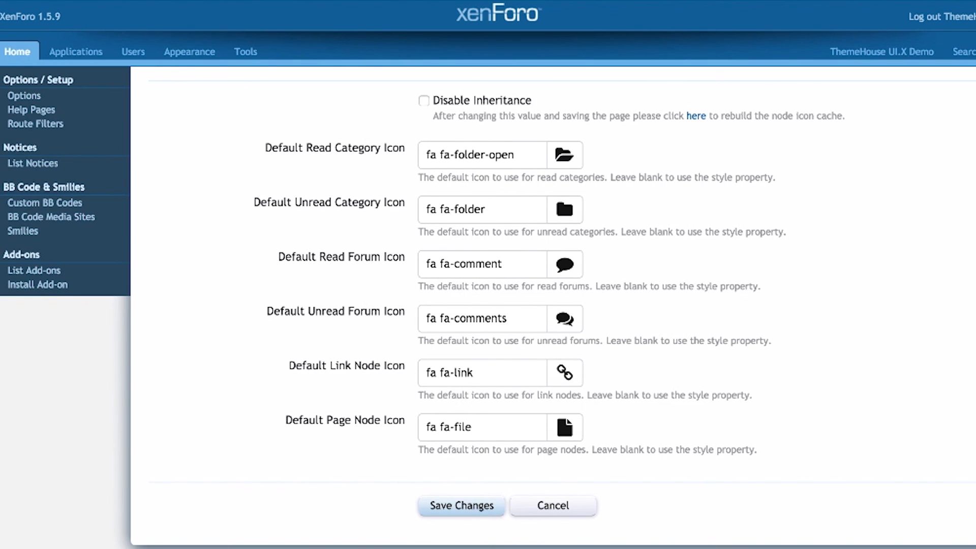
right_click(1, 1)
left_click(10, 1)
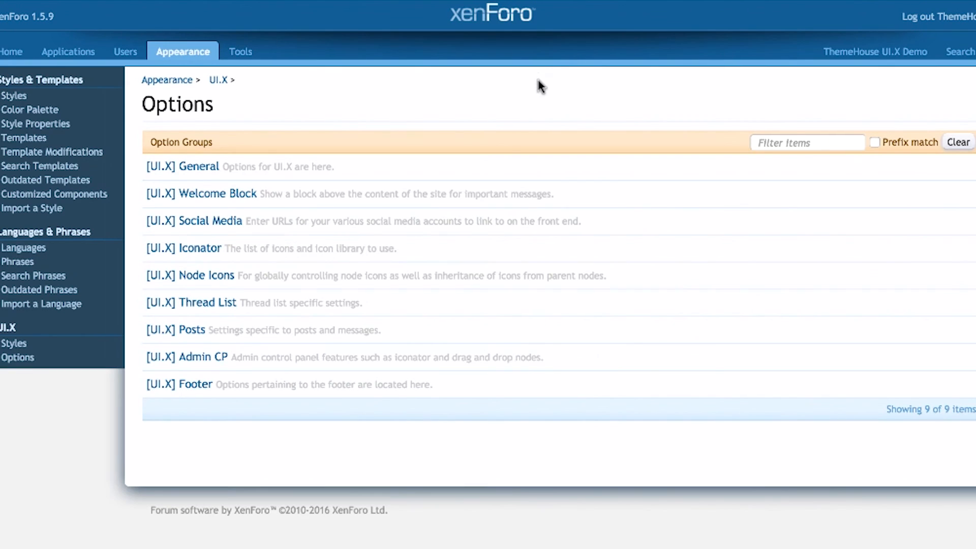
Glance at Thread List, then in Posts keep collapsing signatures and user information enabled.
left_click(218, 304)
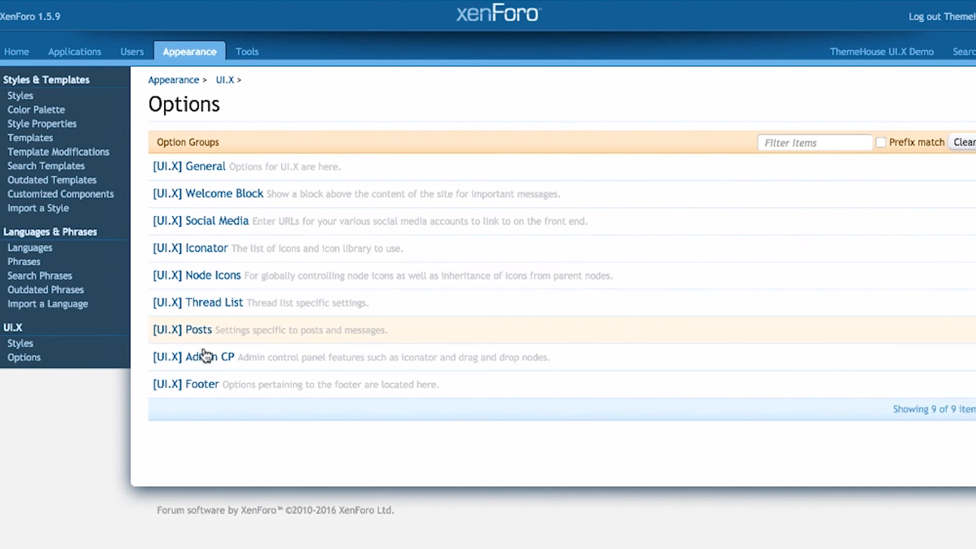
left_click(218, 326)
left_click(534, 203)
left_click(533, 203)
double_click(515, 251)
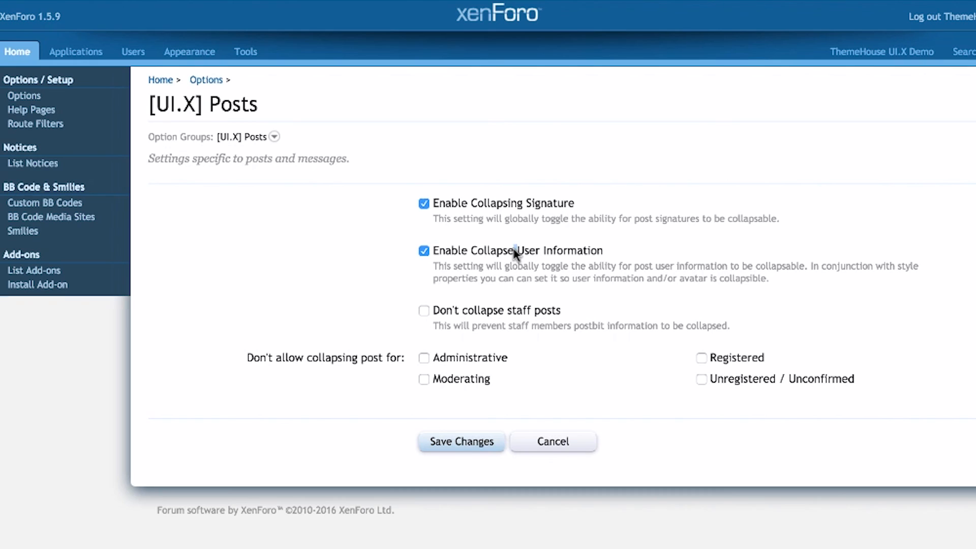
left_click_drag(407, 357, 210, 346)
left_click(210, 345)
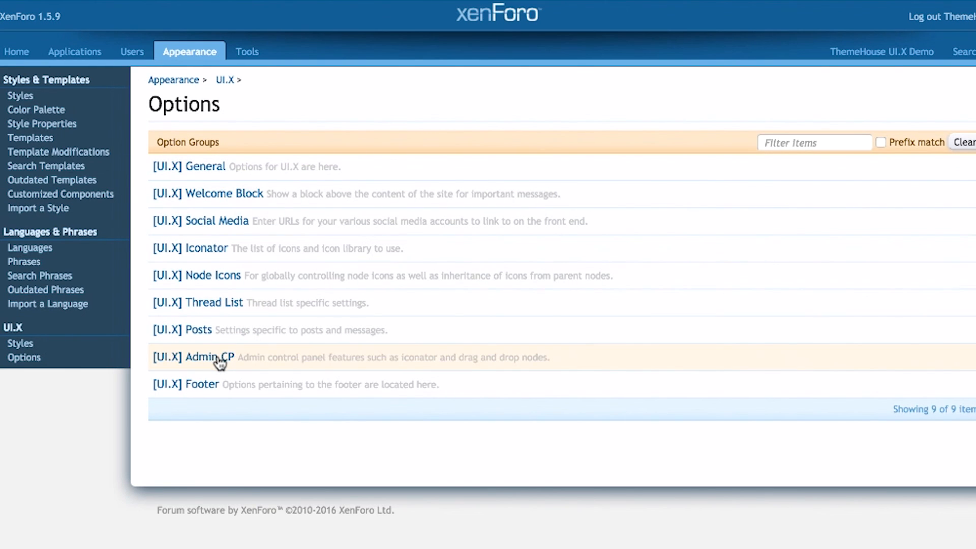
In Admin CP, leave node drag and drop on, then go back and open [UI.X] Footer.
left_click(220, 361)
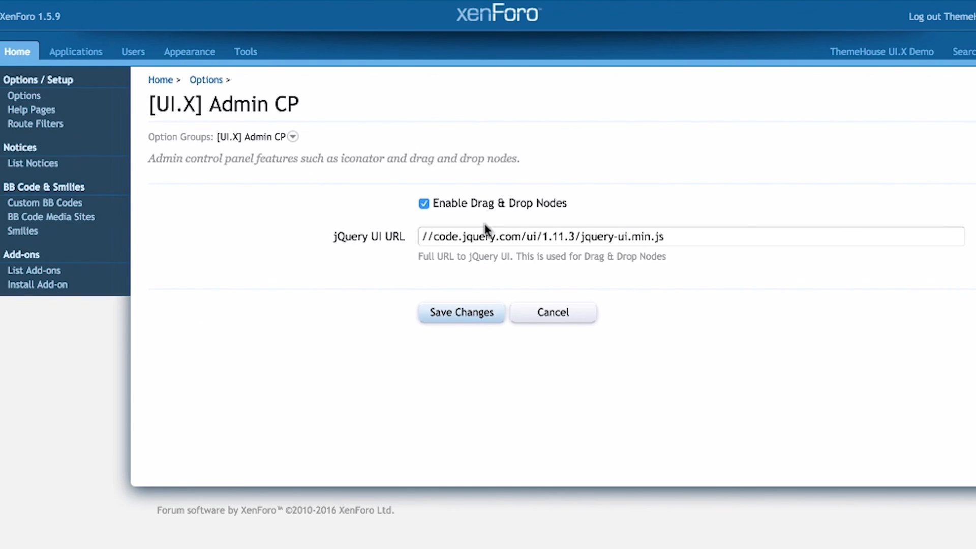
left_click(490, 209)
left_click(490, 209)
key("alt+Left")
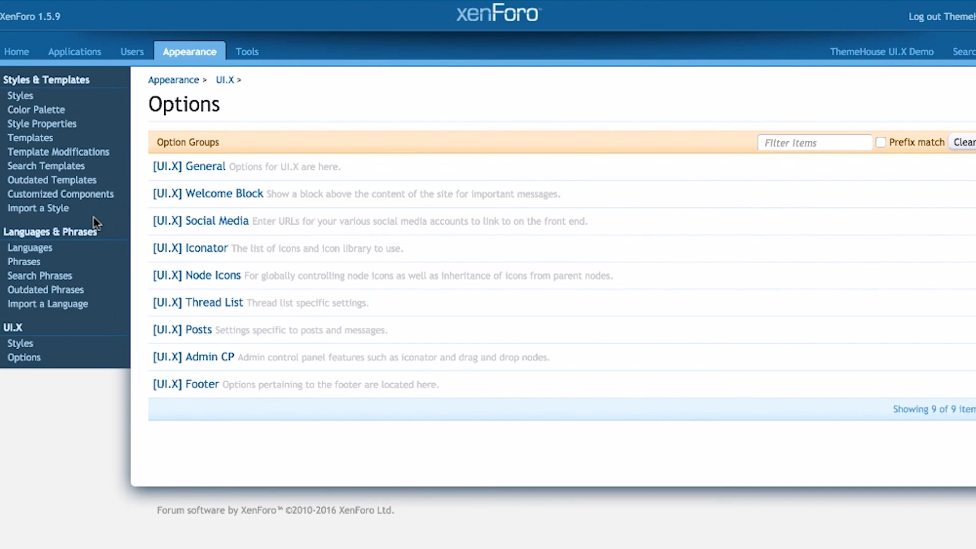
left_click(193, 386)
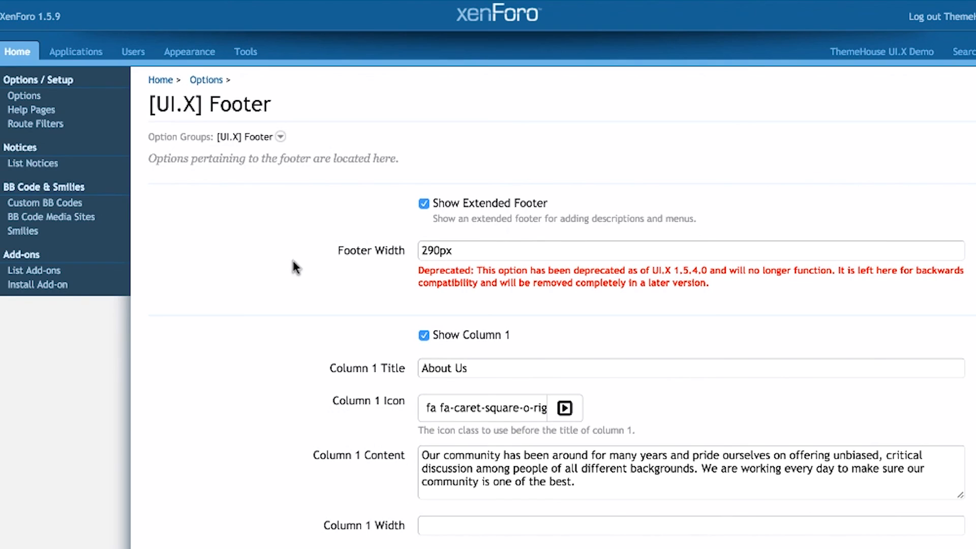
Scroll the Footer options, leaving Show Extended Footer switched on.
scroll(293, 258, "down", 3)
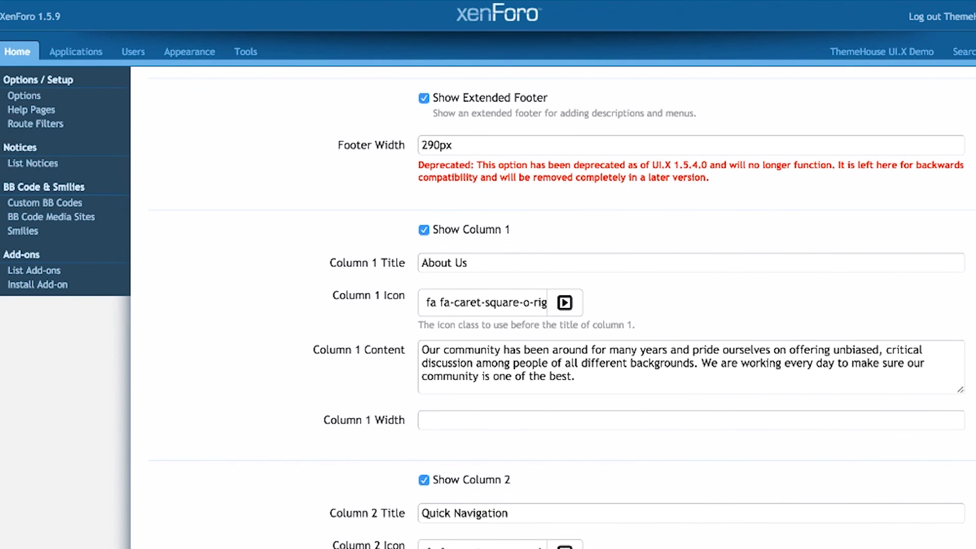
left_click(489, 97)
left_click(489, 96)
scroll(508, 204, "down", 10)
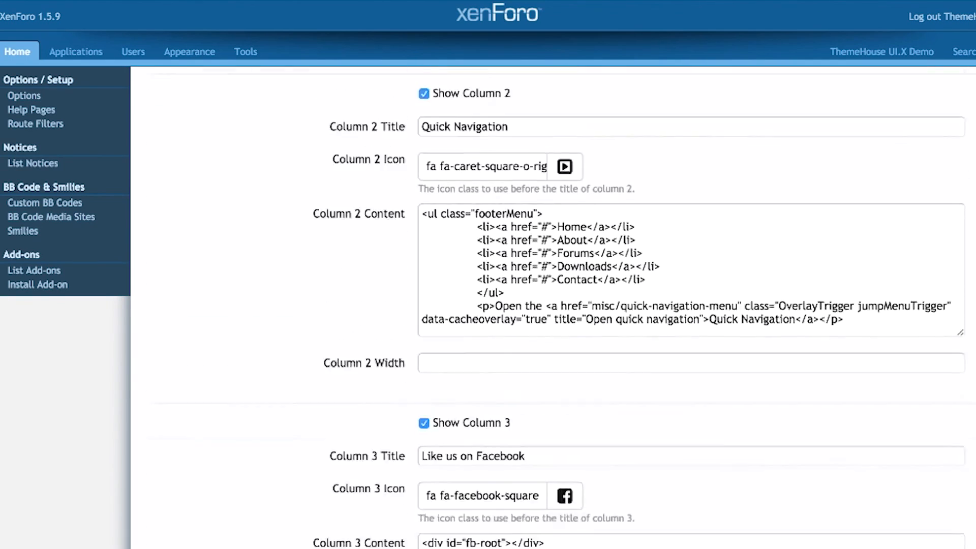
scroll(574, 305, "down", 5)
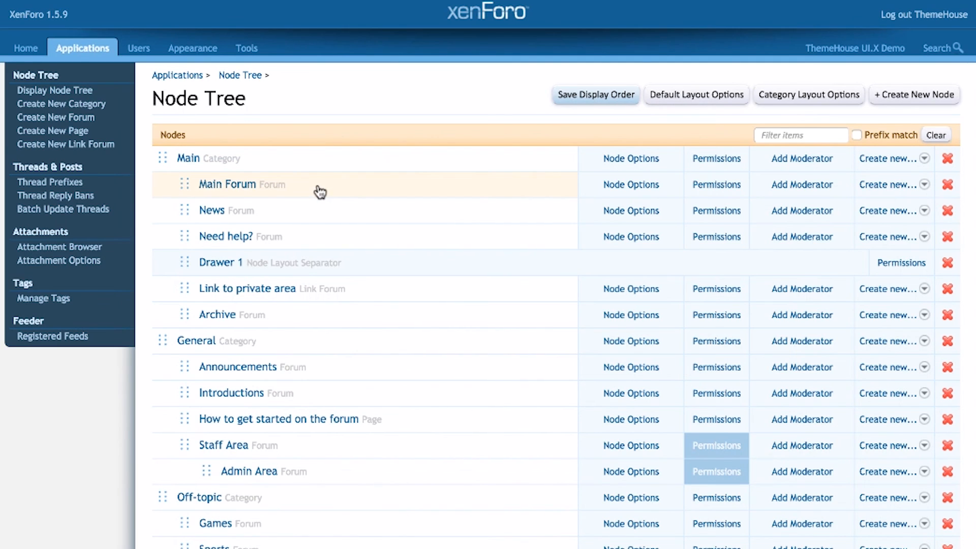
left_click_drag(182, 184, 182, 226)
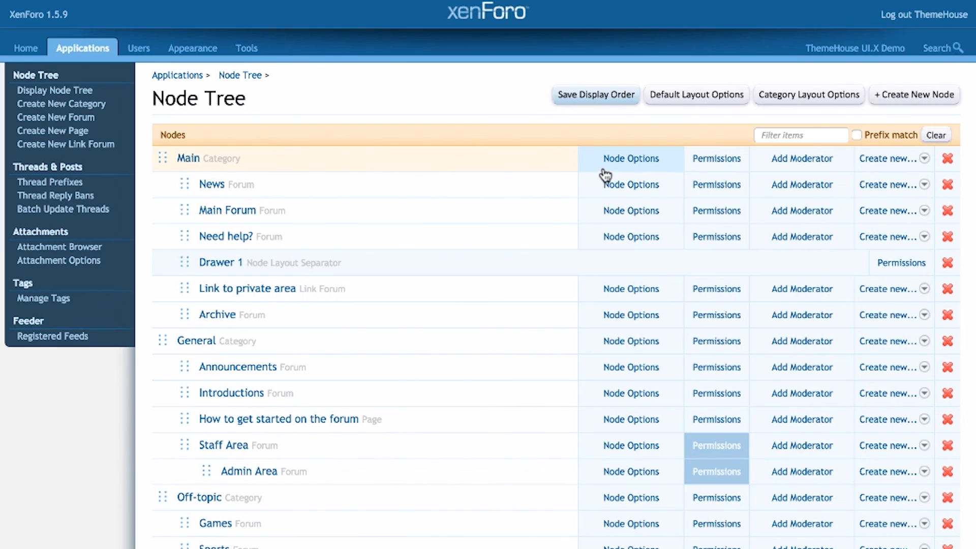
left_click(618, 163)
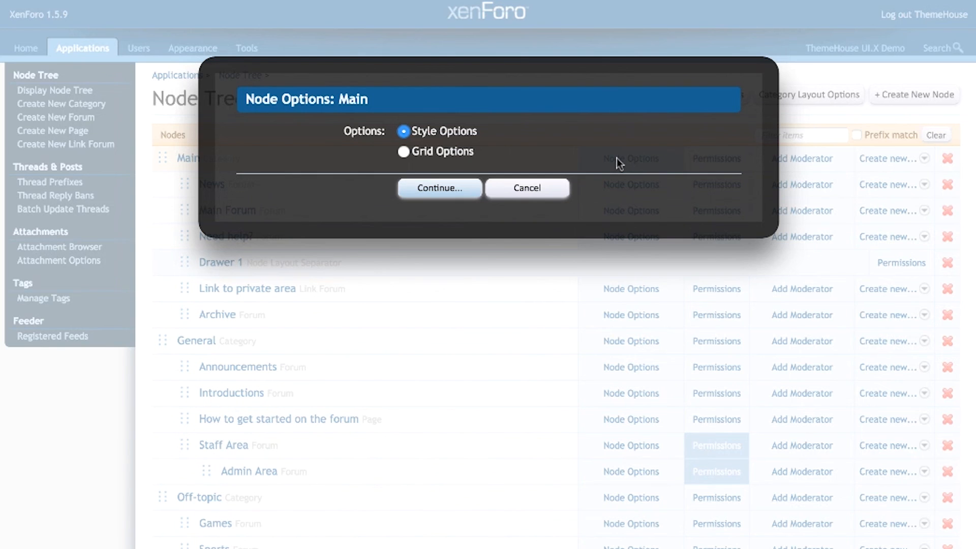
left_click(454, 194)
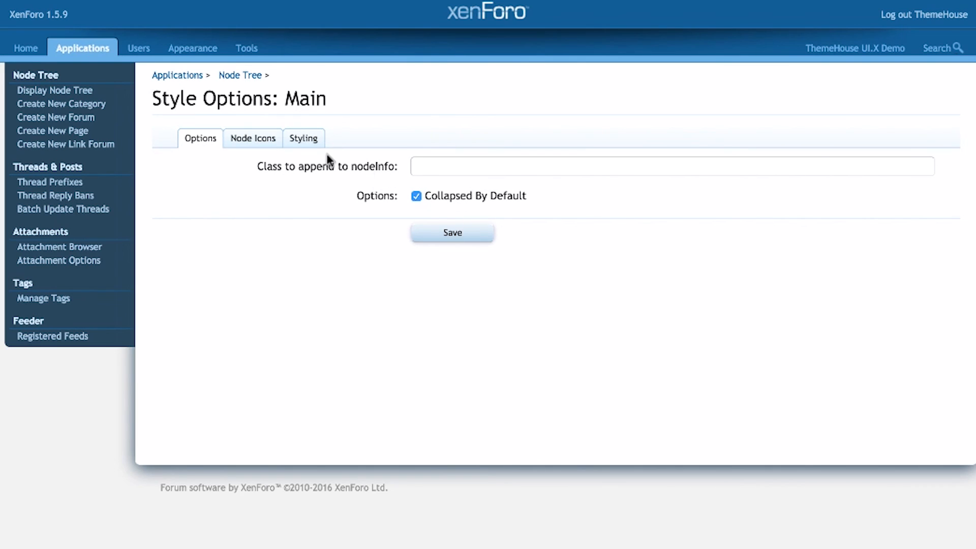
left_click(271, 141)
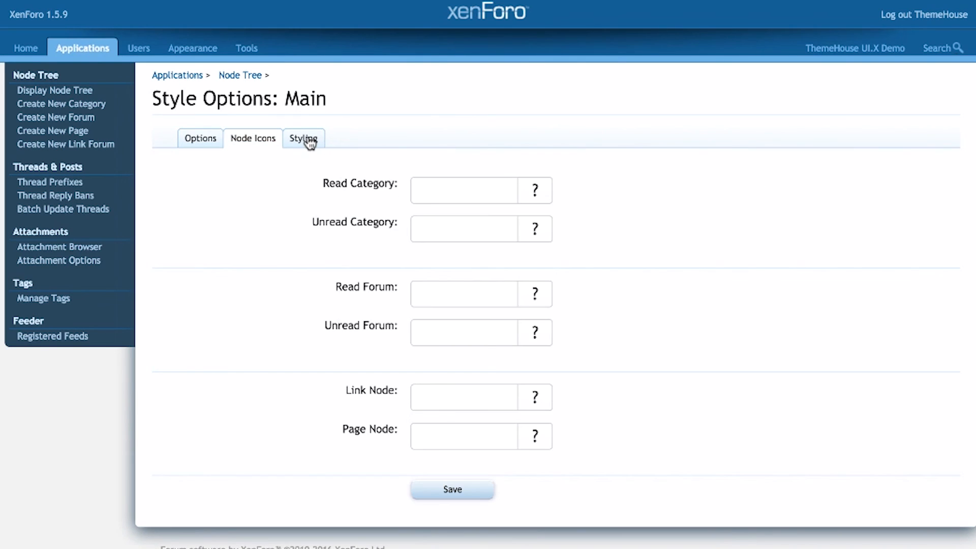
left_click(308, 143)
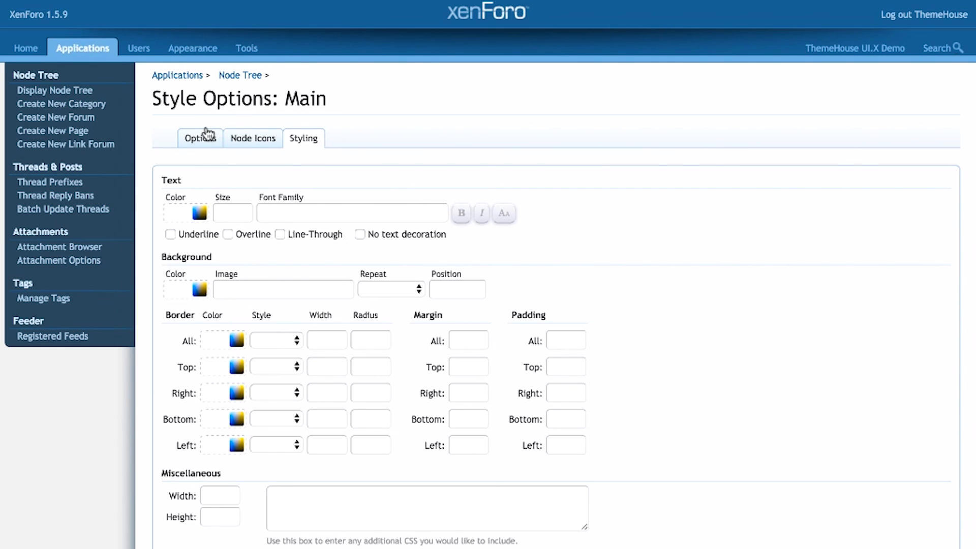
left_click(204, 136)
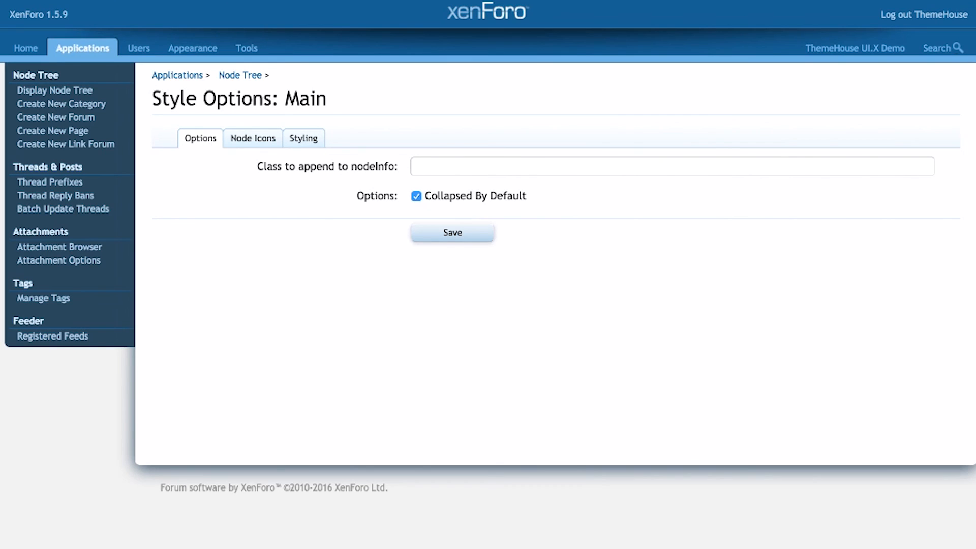
key("alt+Left")
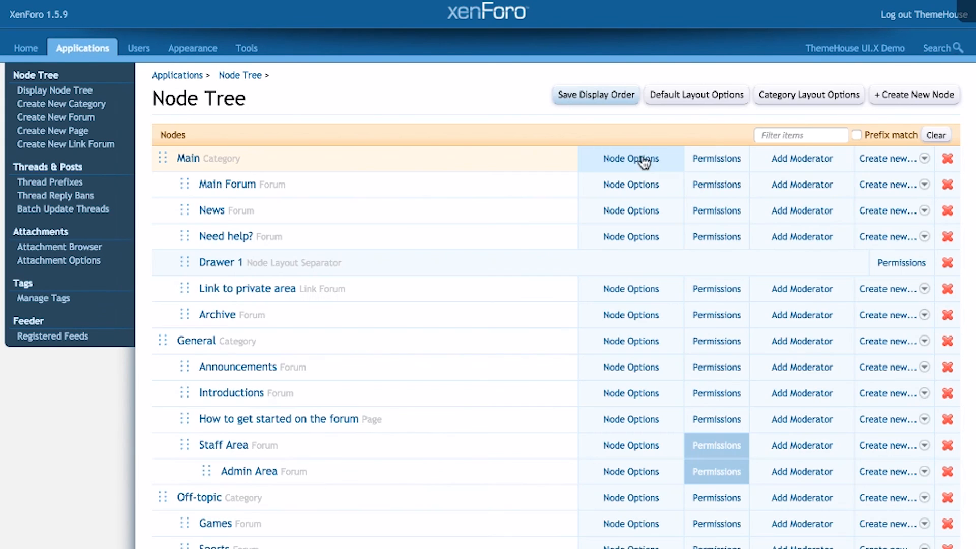
left_click(656, 159)
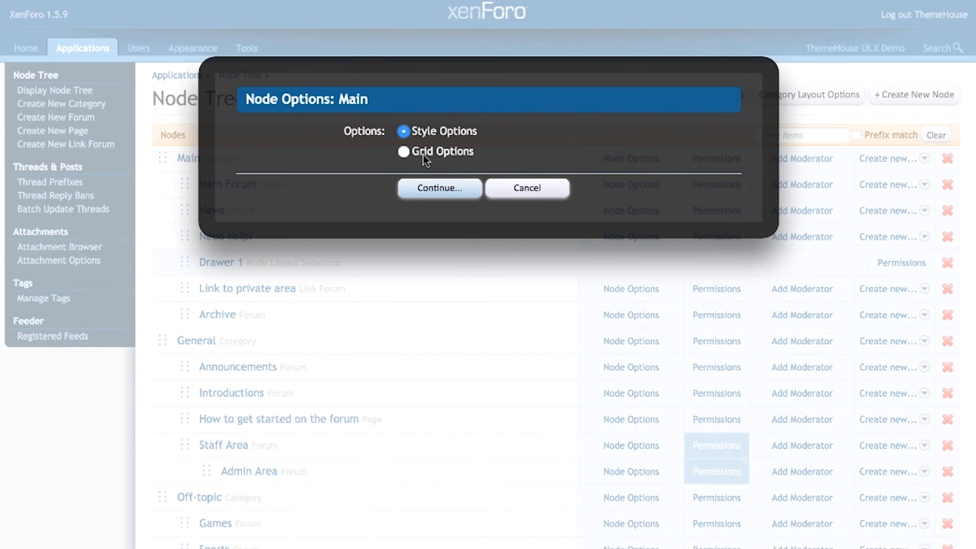
left_click(420, 189)
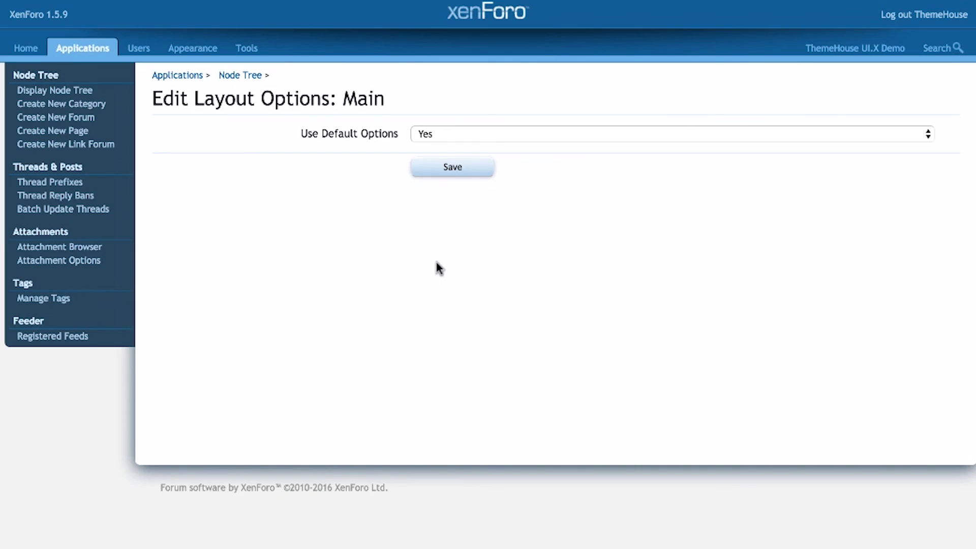
left_click(540, 130)
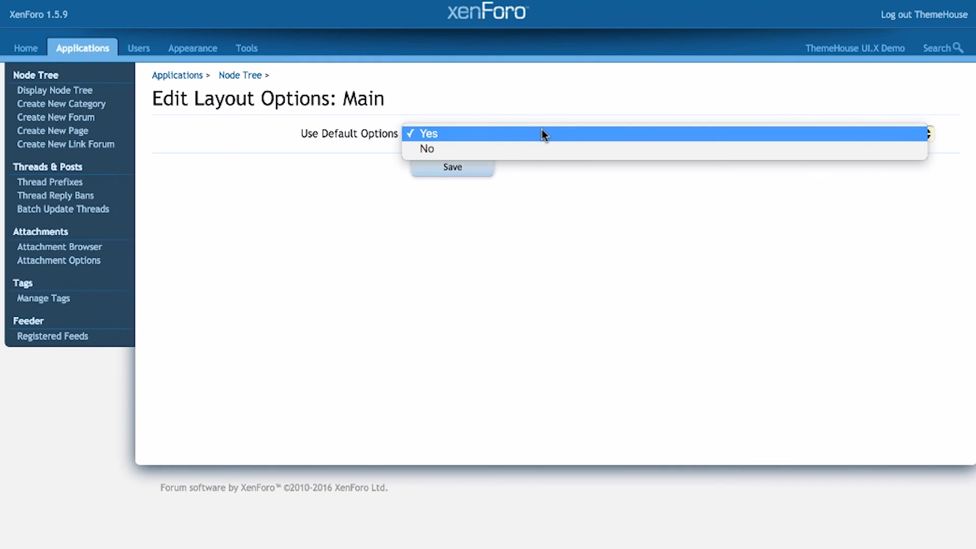
left_click(533, 80)
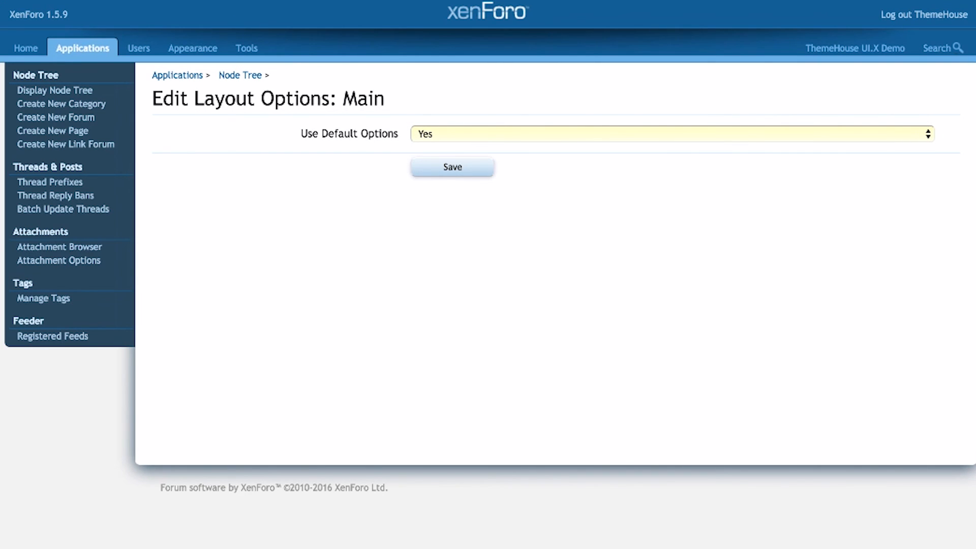
key("alt+Left")
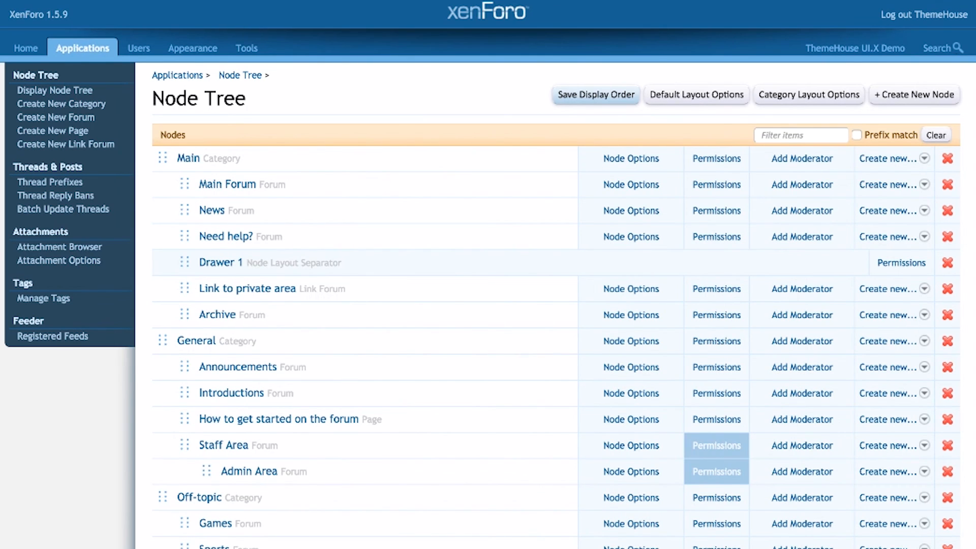